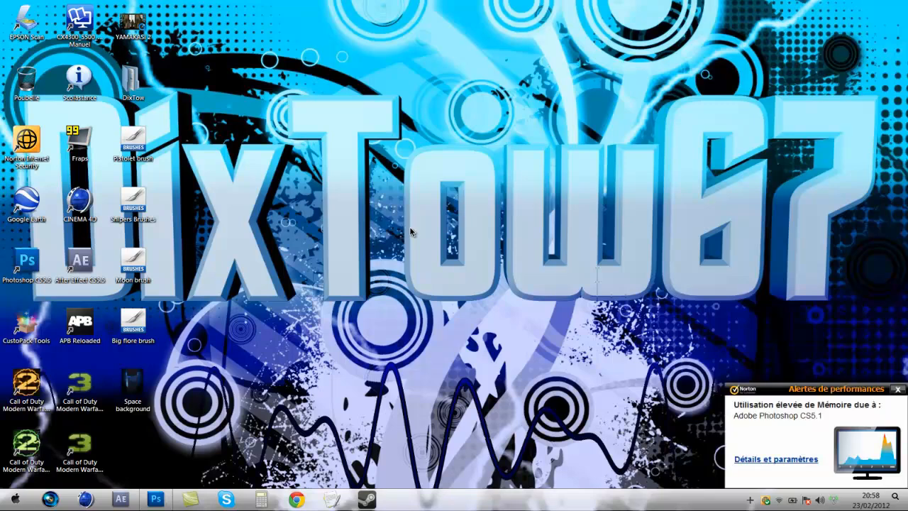
- Dismiss the performance alert, switch to Chrome and examine the existing YouTube channel page's custom background
click(897, 390)
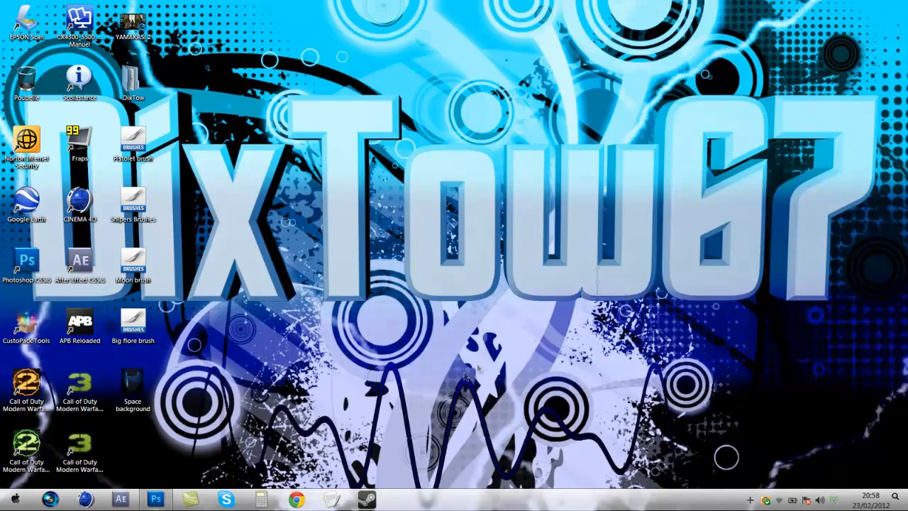
click(296, 500)
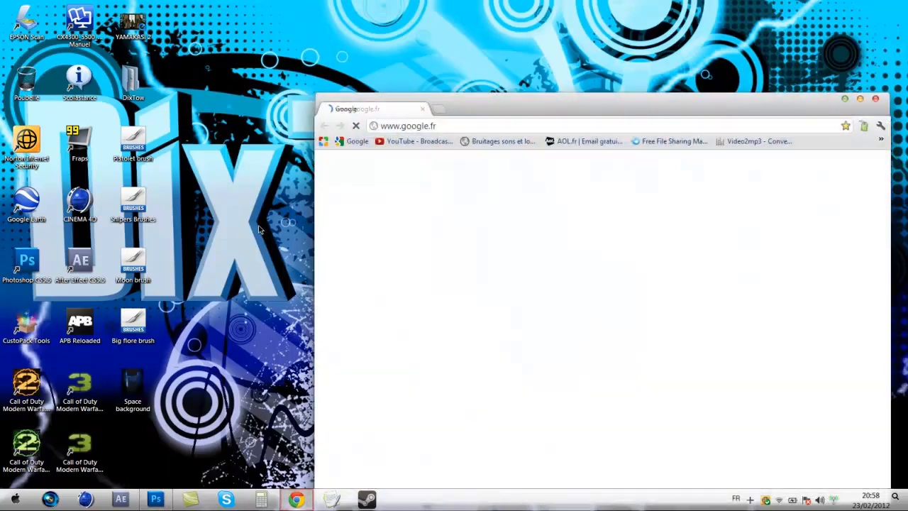
double_click(466, 101)
click(105, 40)
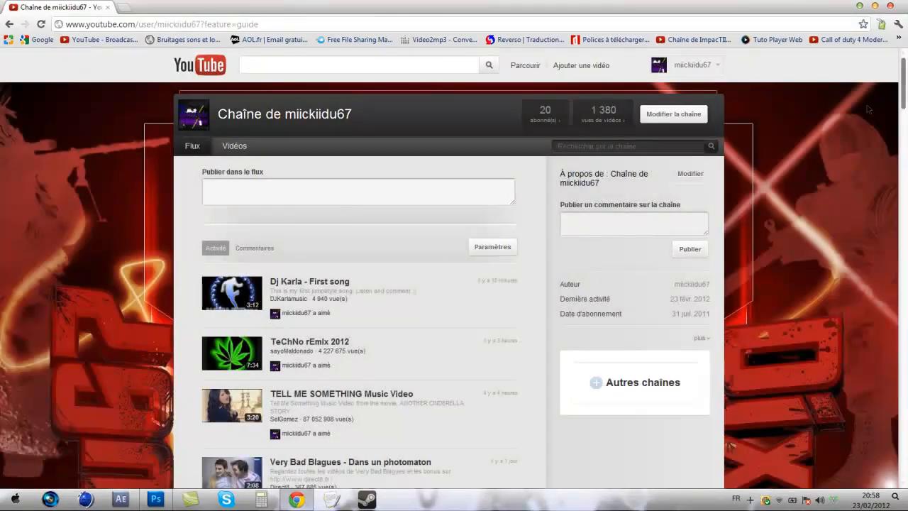
drag(905, 87, 883, 99)
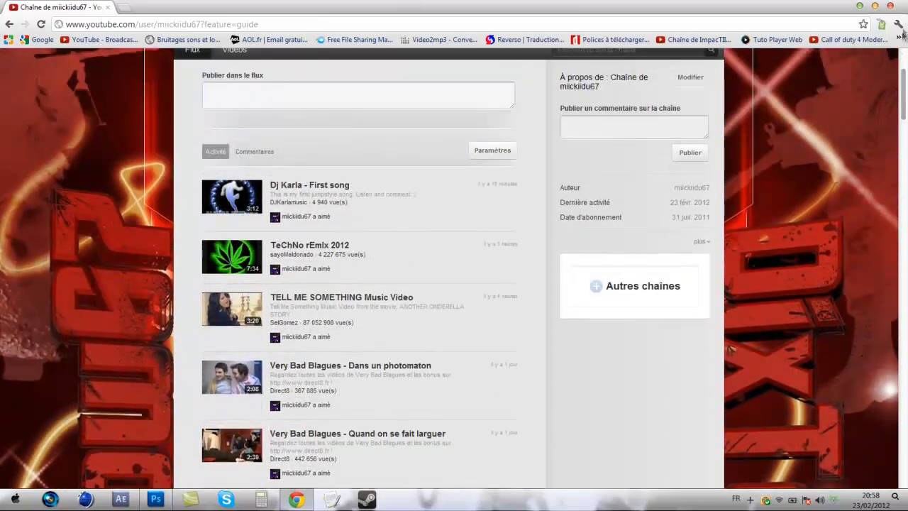
click(891, 7)
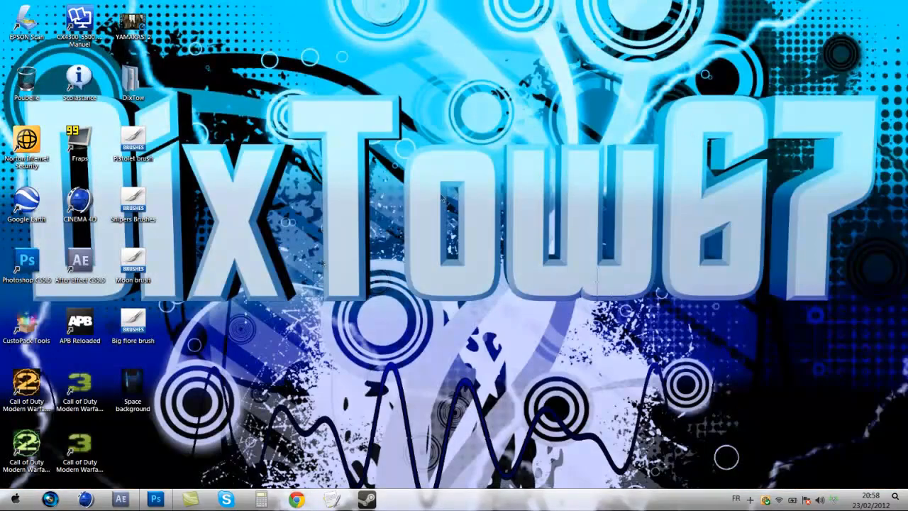
- Switch to Photoshop and open the desktop image Space background in it
click(156, 501)
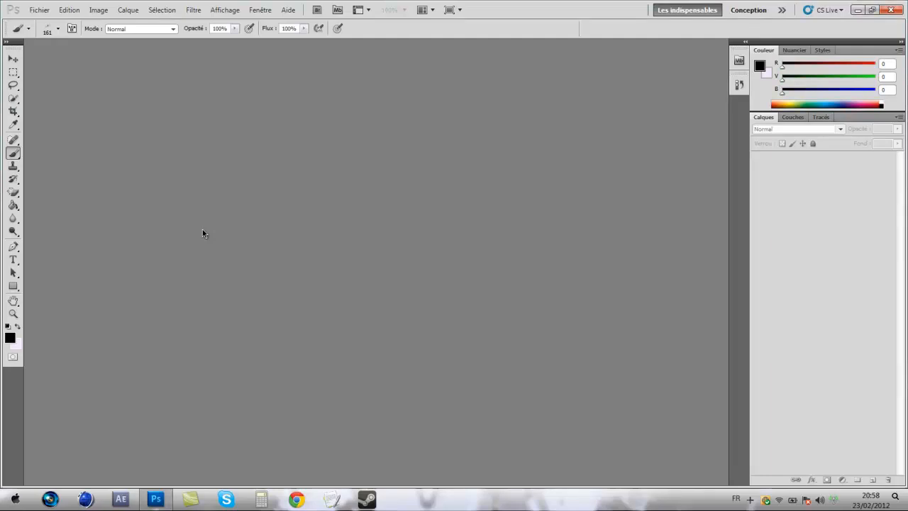
click(303, 31)
click(857, 10)
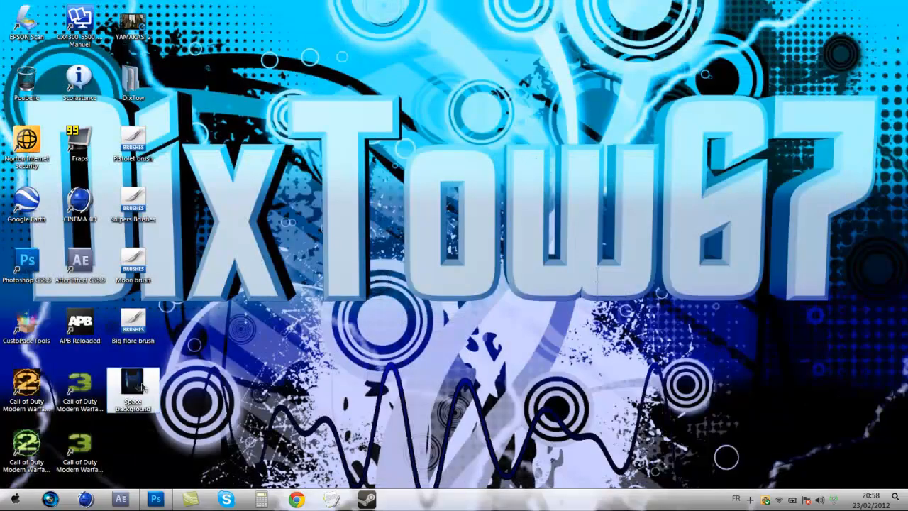
drag(142, 386, 304, 263)
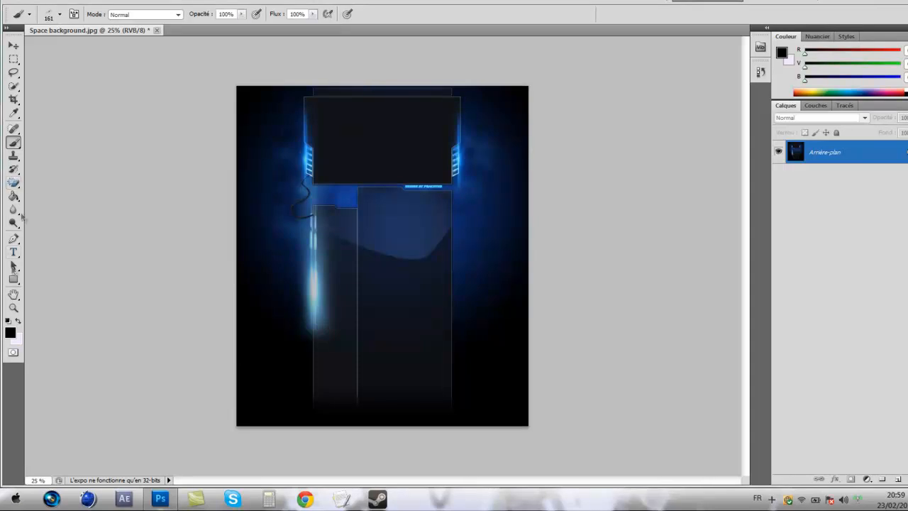
- Convert the locked background of Space background.jpg into a regular layer in Normal mode at 100% opacity
click(14, 310)
drag(331, 253, 385, 205)
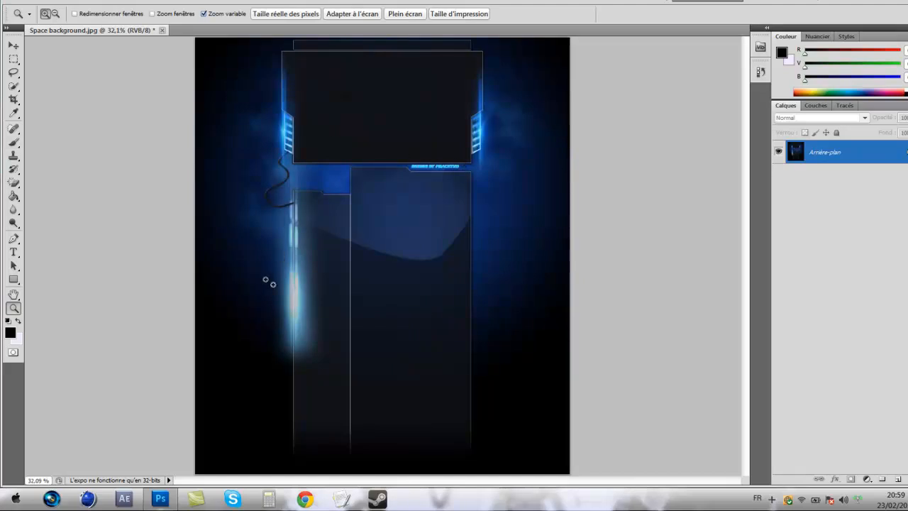
double_click(869, 155)
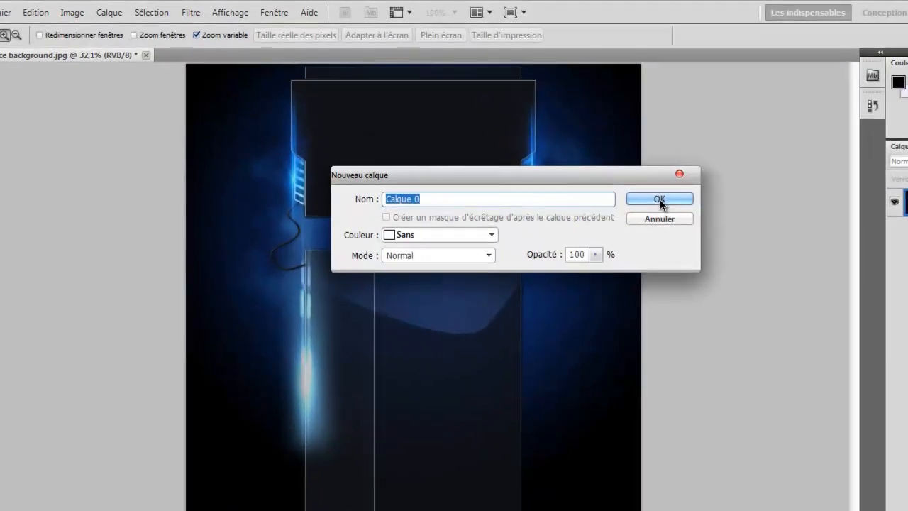
click(577, 153)
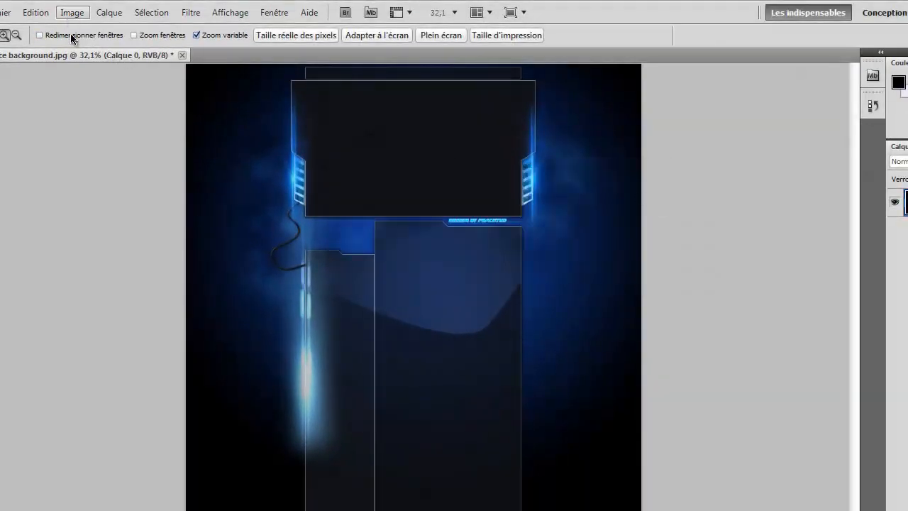
- Start a Hue/Saturation adjustment on the background image layer with Colorize enabled
click(70, 13)
mouse_move(122, 54)
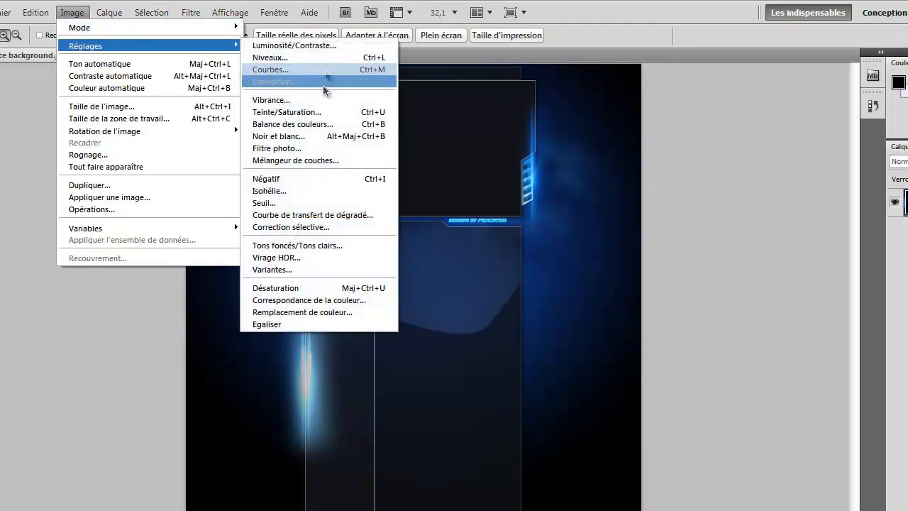
click(317, 114)
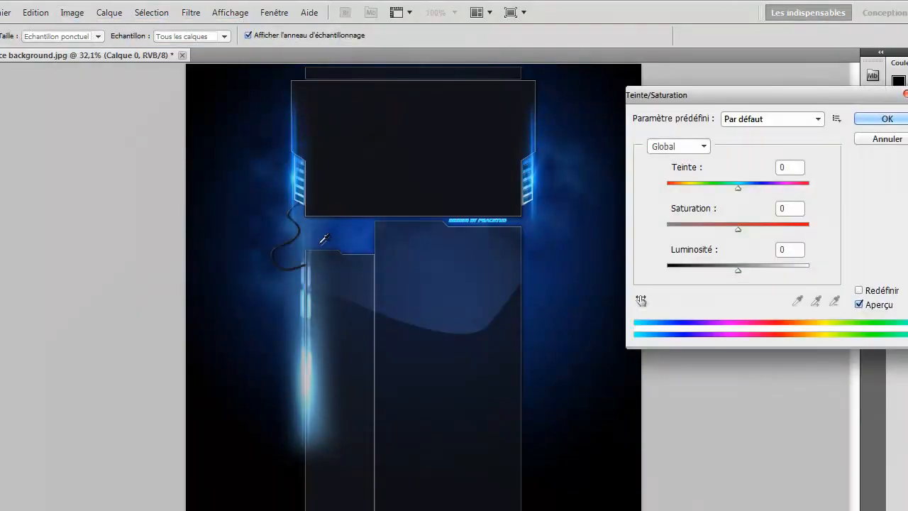
drag(713, 99, 632, 84)
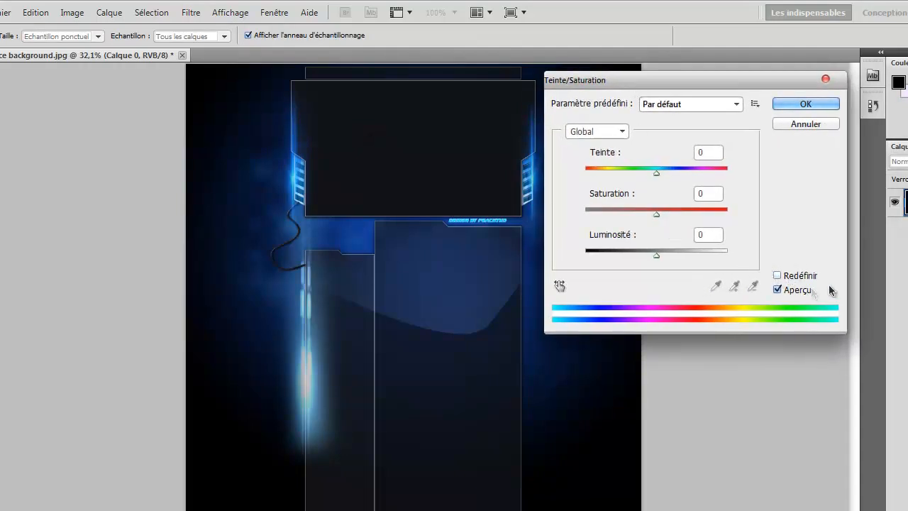
click(778, 276)
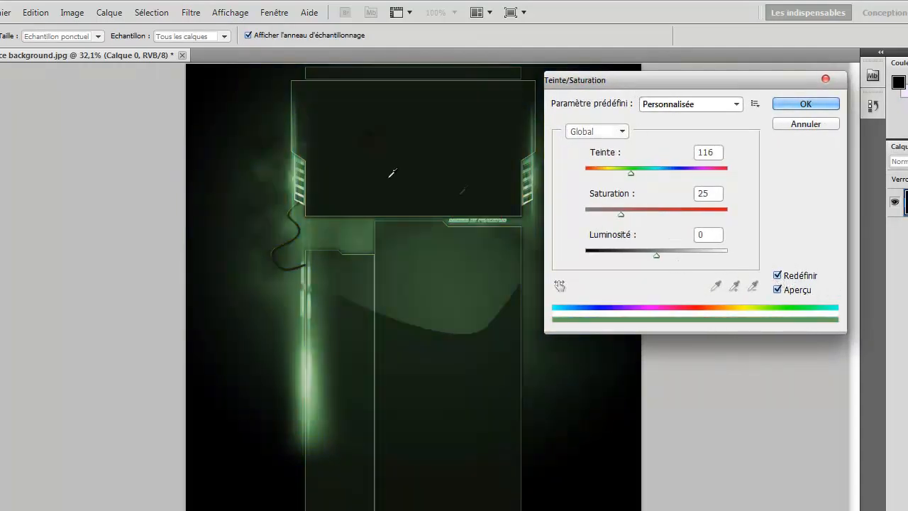
drag(643, 87, 677, 84)
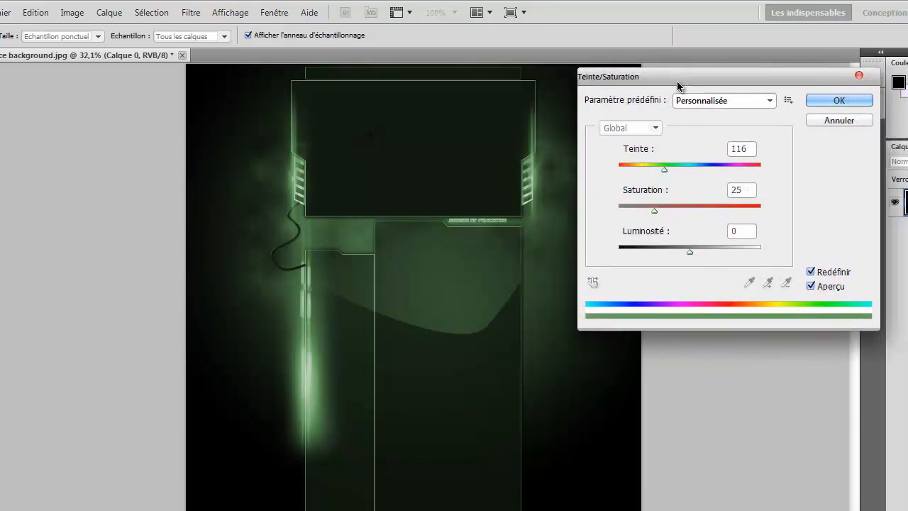
- Tint the layer red with hue 0 and saturation 75, lower the lightness slightly, and apply the adjustment
drag(666, 174, 618, 168)
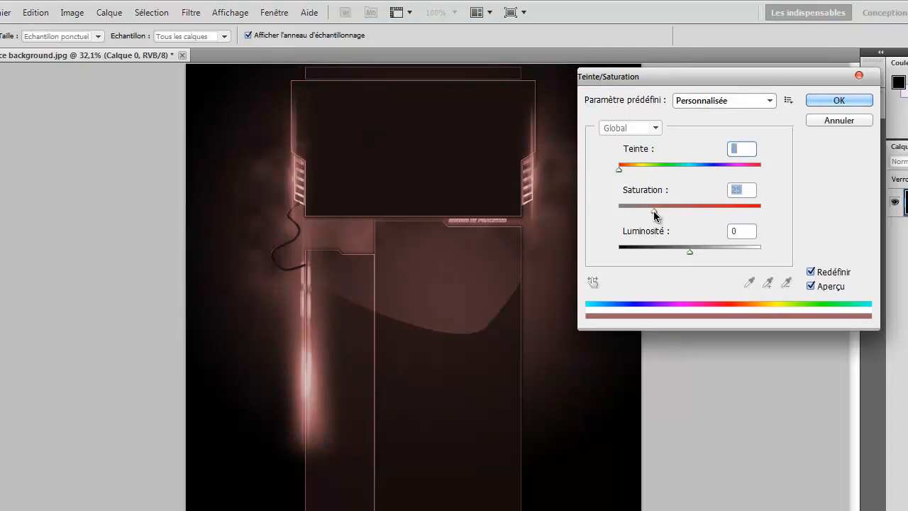
drag(653, 211, 724, 210)
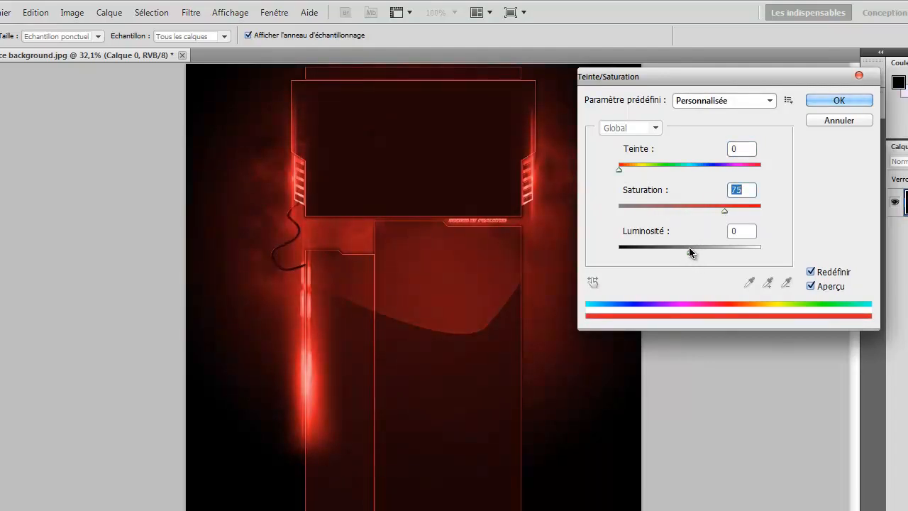
mouse_move(691, 251)
mouse_down()
mouse_move(710, 250)
mouse_move(682, 251)
mouse_up()
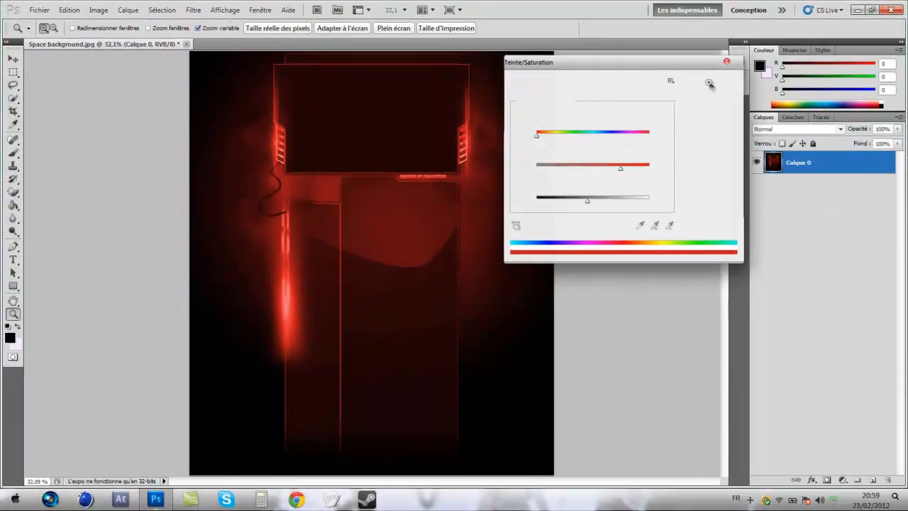
click(745, 86)
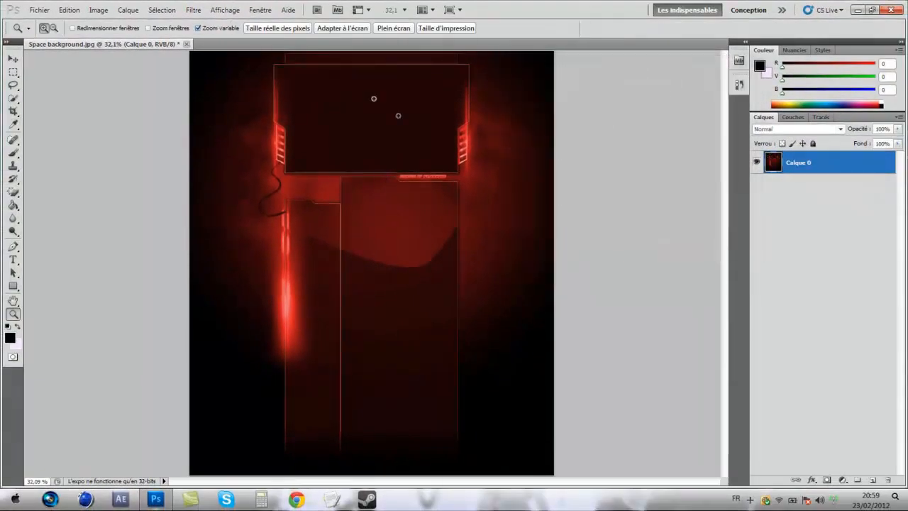
- Place the image "dixtow paxter et atomé + detruit" from the desktop's DixTow folder, under resultat, sortie cinema 4D, Decomposé
click(41, 10)
click(96, 211)
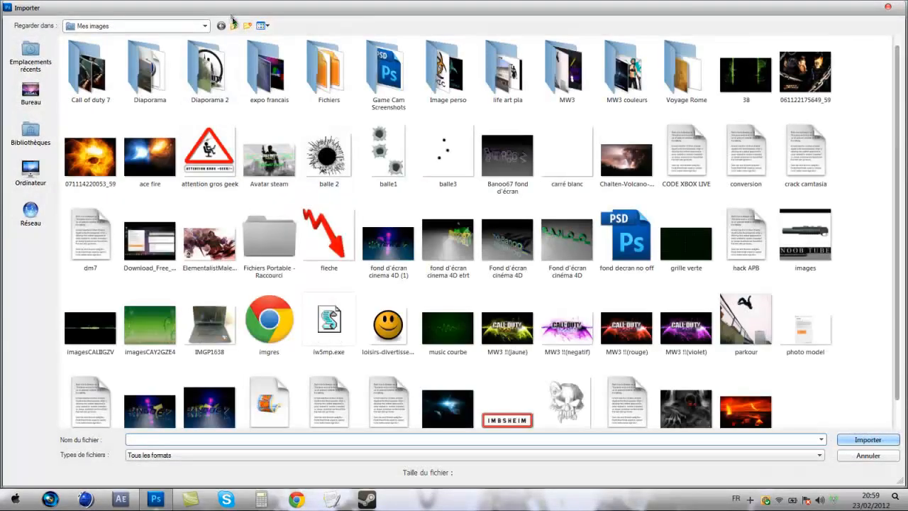
click(234, 26)
click(234, 27)
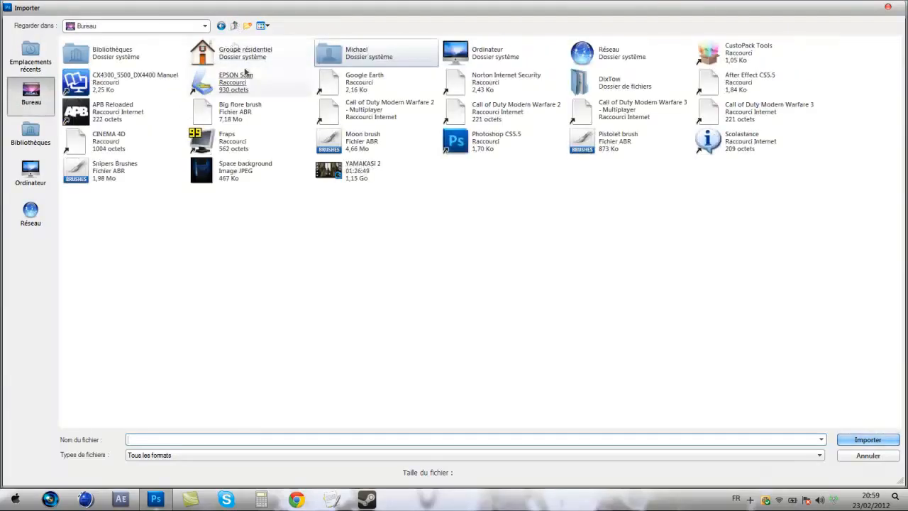
double_click(582, 83)
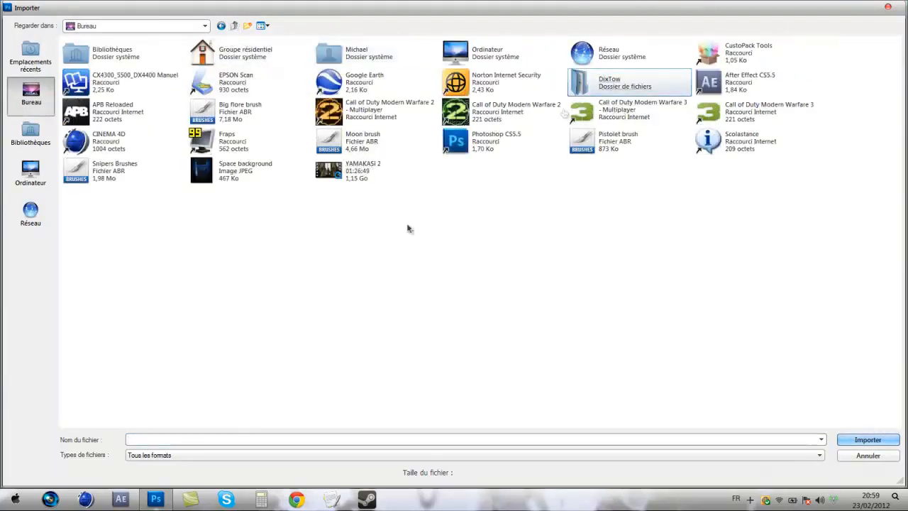
double_click(99, 85)
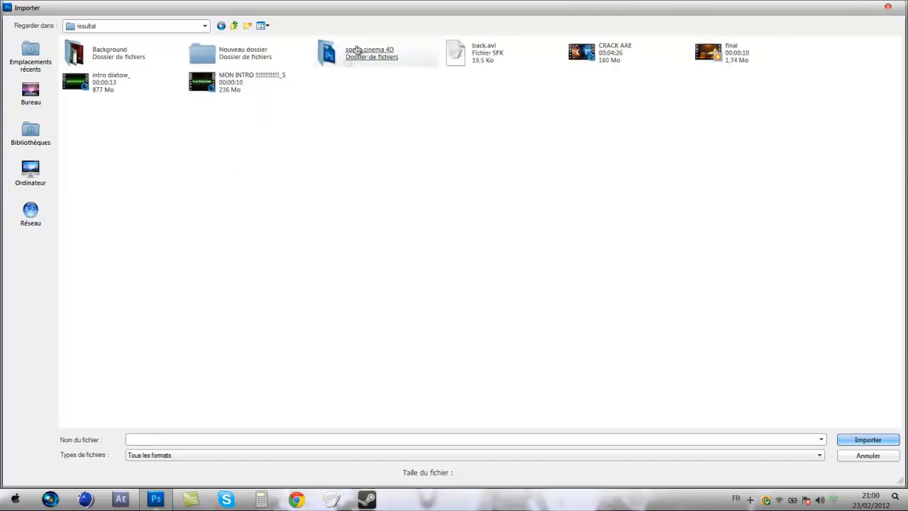
double_click(359, 46)
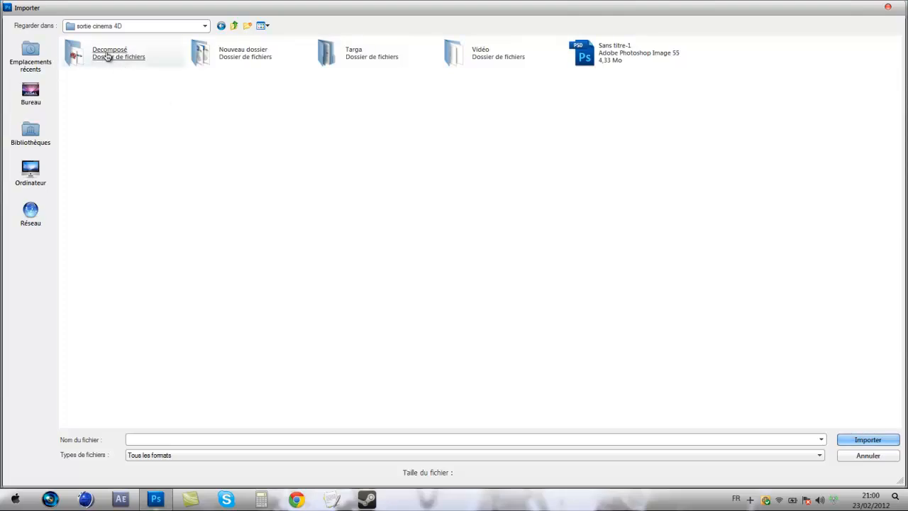
click(109, 58)
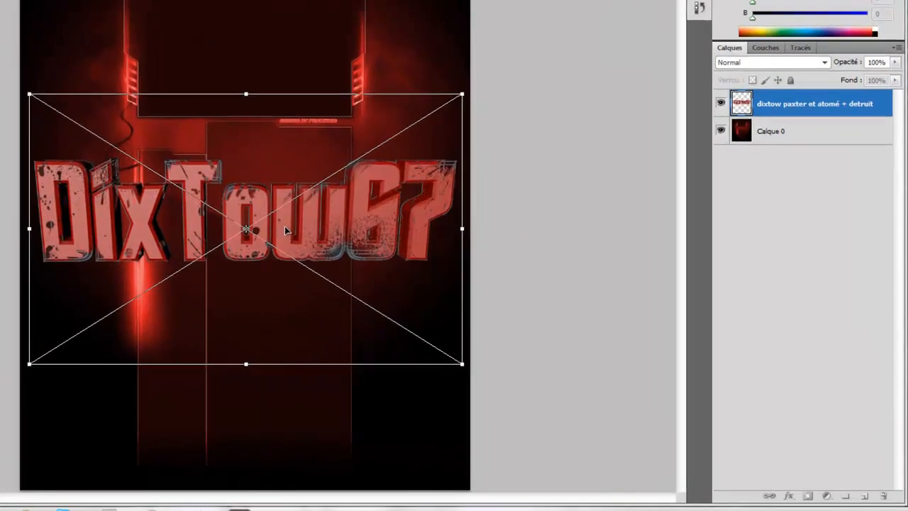
- Rotate the placed DixTow67 logo 90° clockwise and move it toward the background's right side
drag(406, 248, 400, 186)
drag(273, 130, 278, 165)
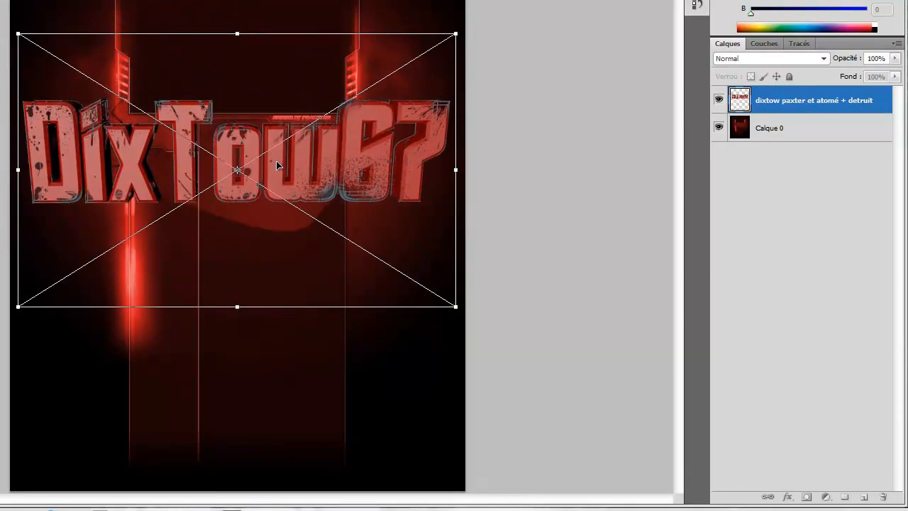
right_click(257, 127)
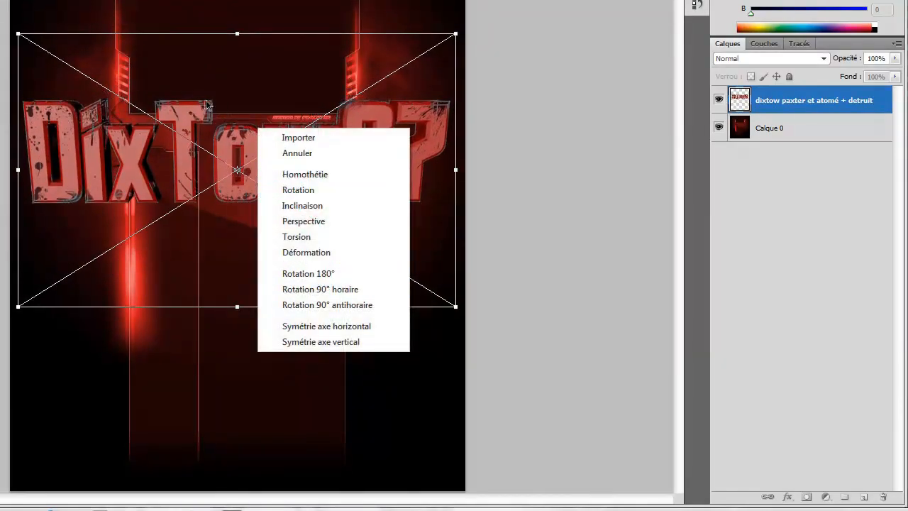
click(321, 290)
drag(315, 188, 432, 261)
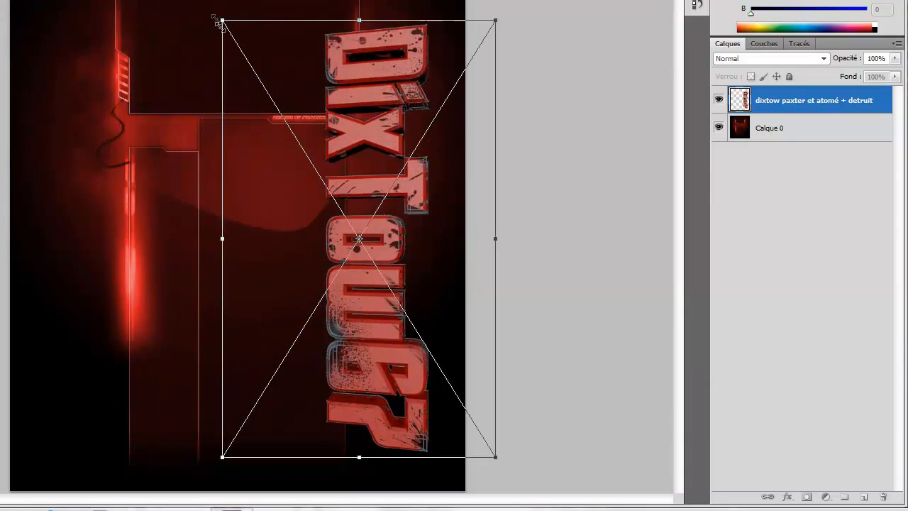
- Scale the vertical DixTow67 logo down to fit just outside the central panel's right edge and commit the placement
drag(221, 21, 406, 282)
drag(452, 327, 362, 103)
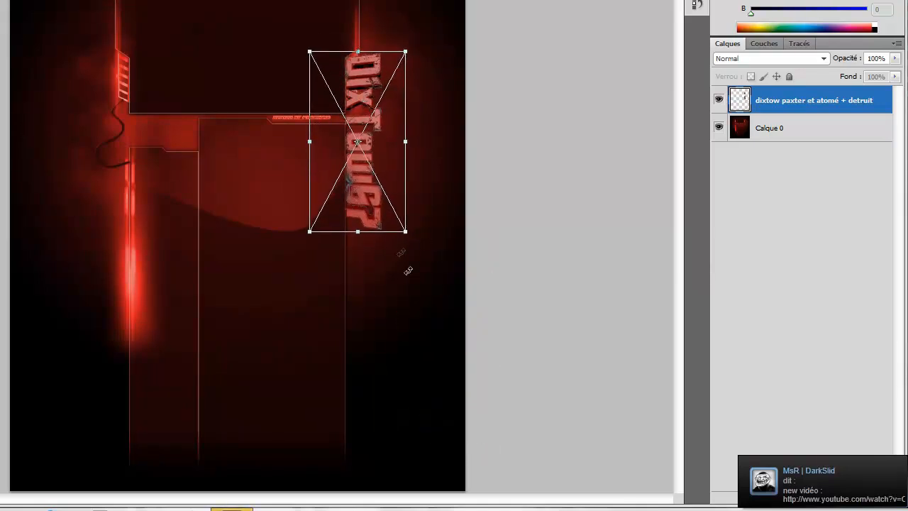
drag(406, 231, 445, 286)
drag(405, 196, 394, 197)
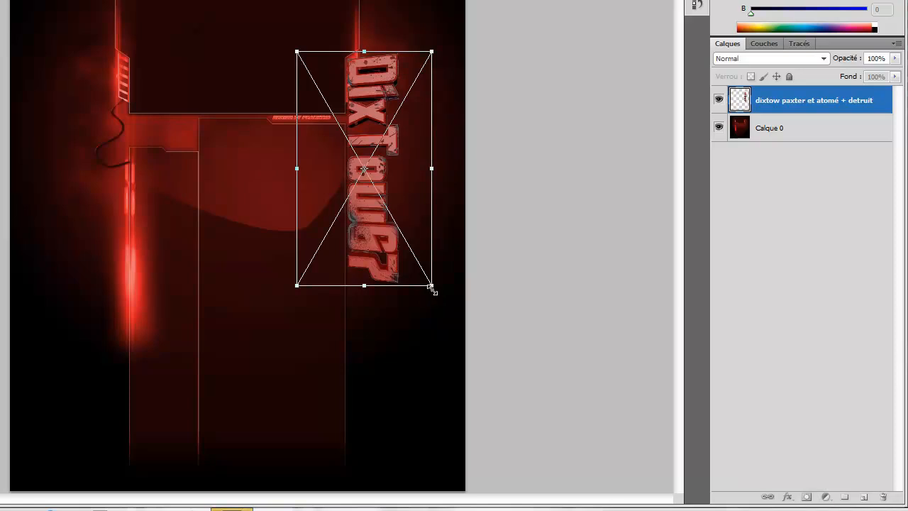
drag(430, 286, 444, 312)
drag(397, 183, 396, 186)
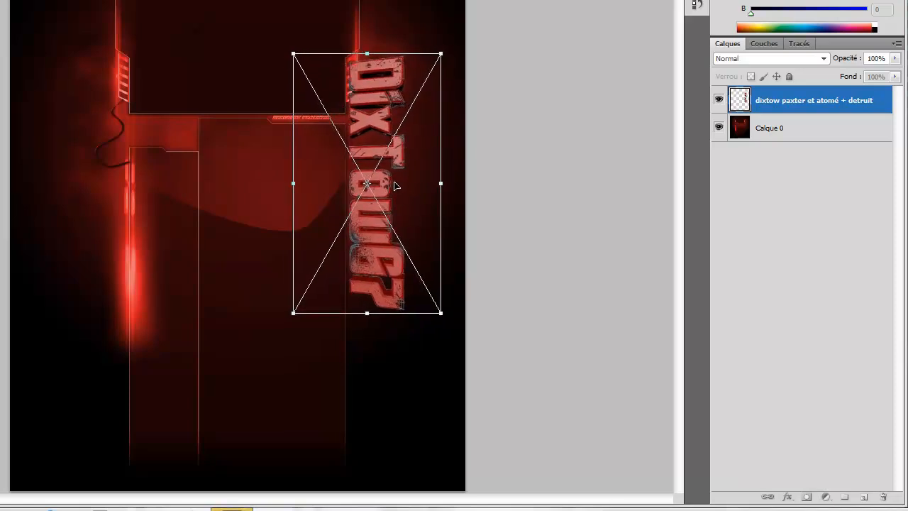
key(Return)
- Duplicate the DixTow67 logo layer within Space background.jpg, keeping the suggested copy name
right_click(787, 103)
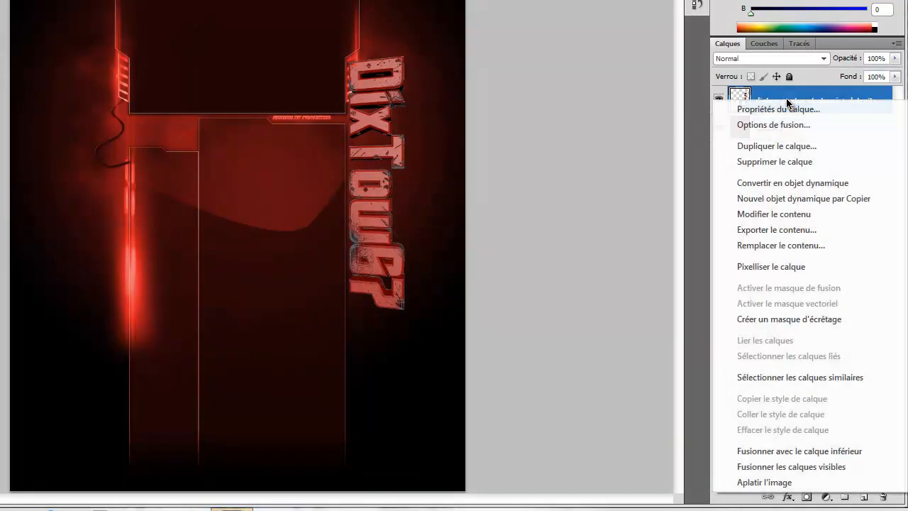
click(788, 145)
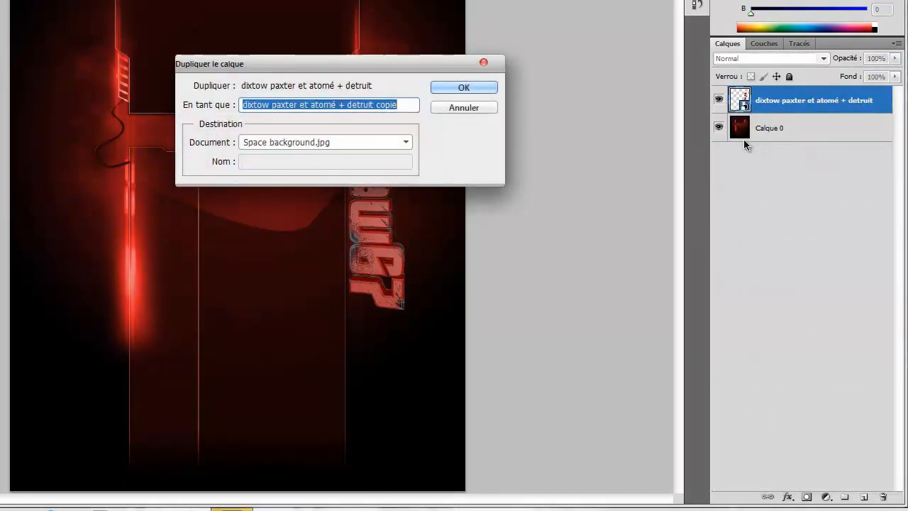
click(479, 89)
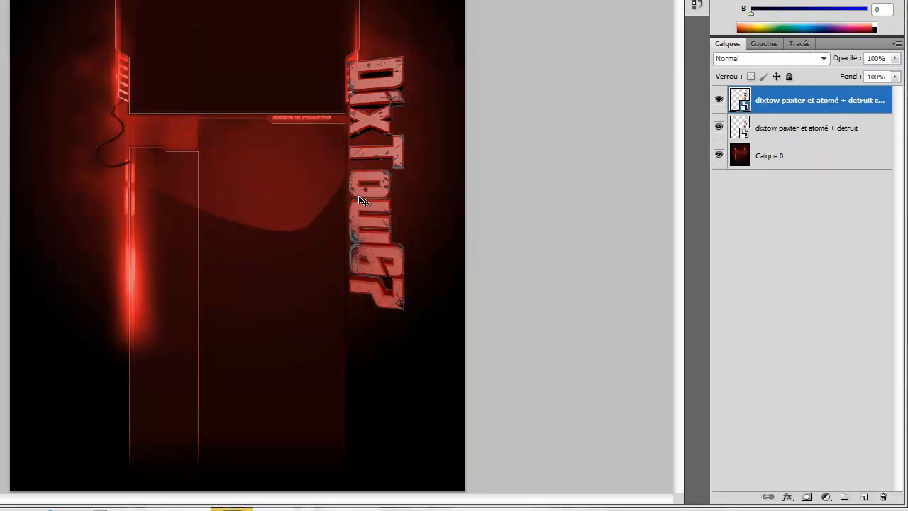
- Move the duplicated DixTow67 logo across to the central panel's left edge, rotate it 180°, and commit the transform
key(ctrl+t)
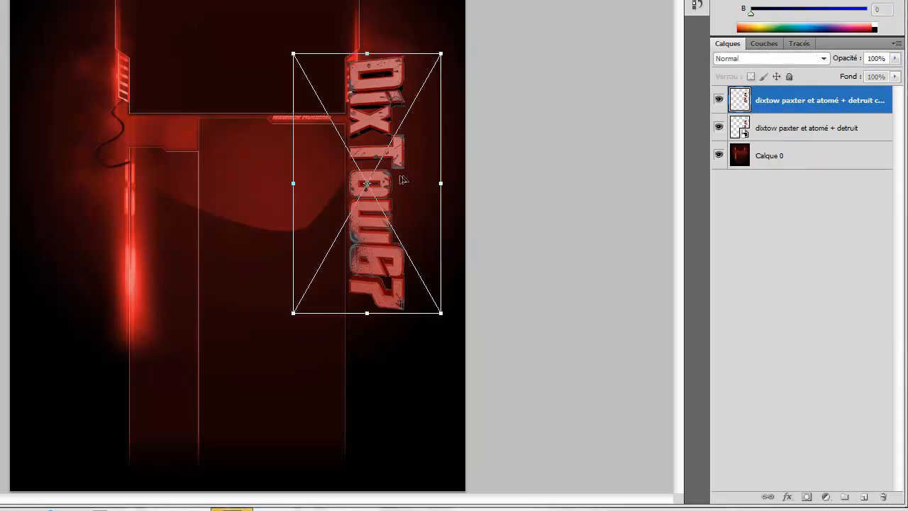
drag(403, 181, 119, 171)
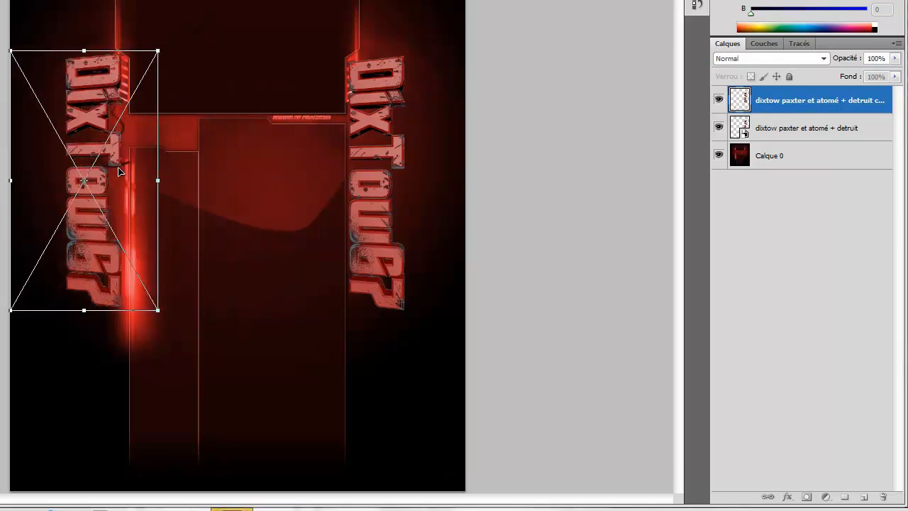
right_click(90, 137)
click(170, 281)
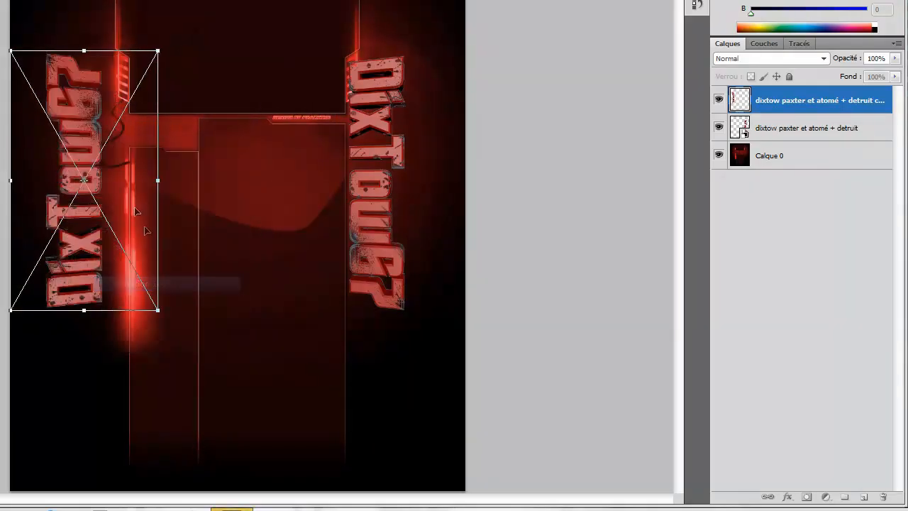
drag(112, 178, 137, 174)
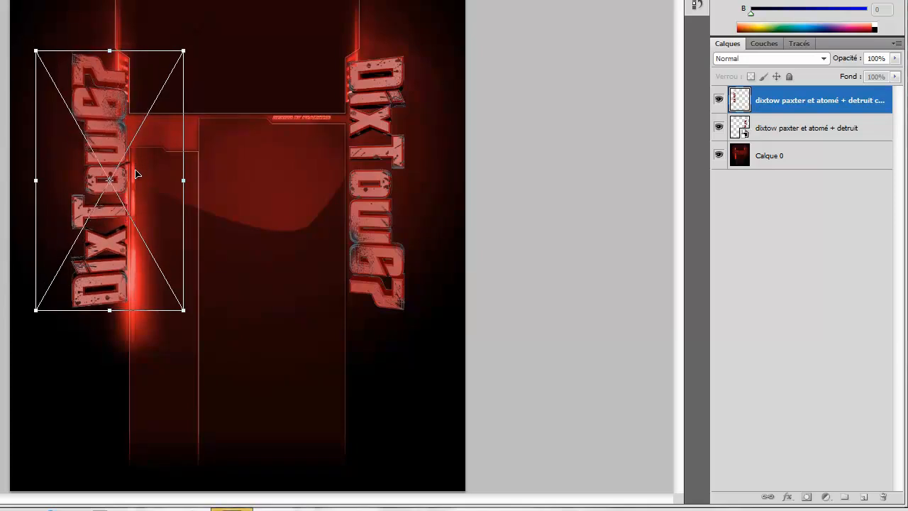
key(Return)
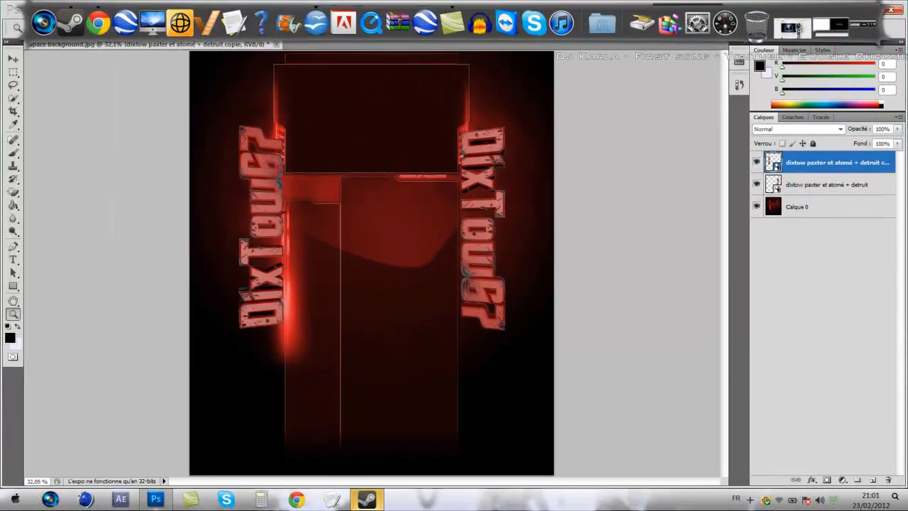
- Switch to Chrome, open the YouTube channel page to examine how its current background frames the content, and return to Photoshop
click(799, 28)
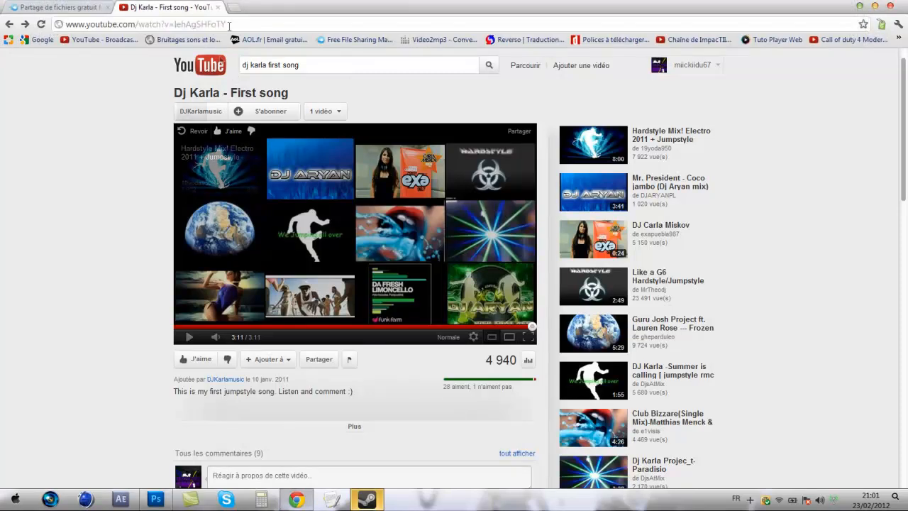
click(237, 7)
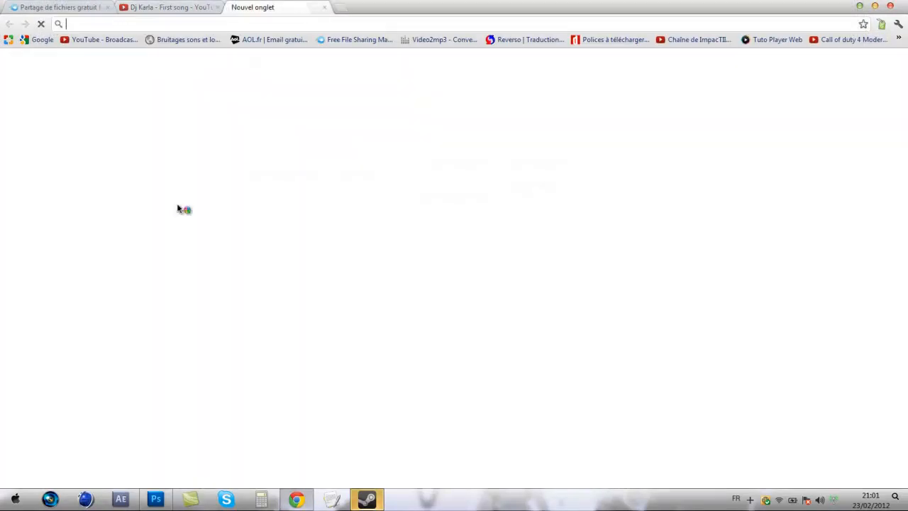
click(96, 41)
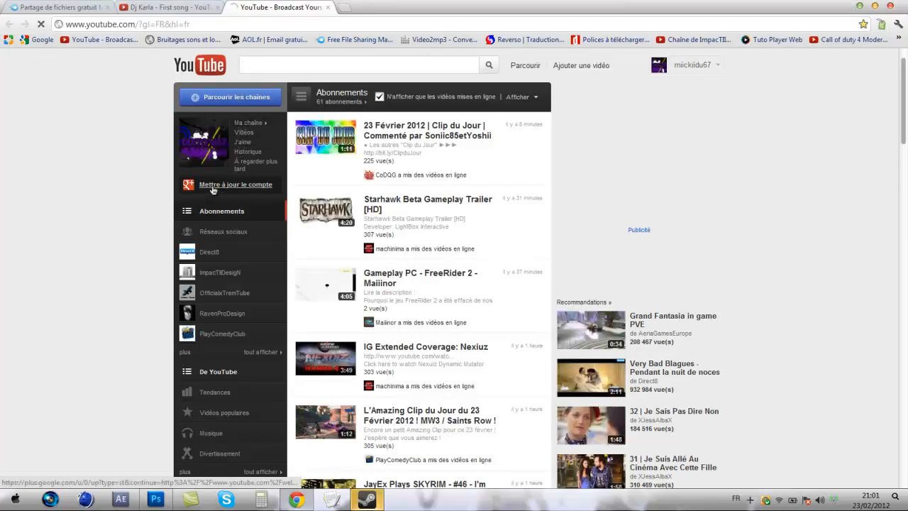
click(248, 124)
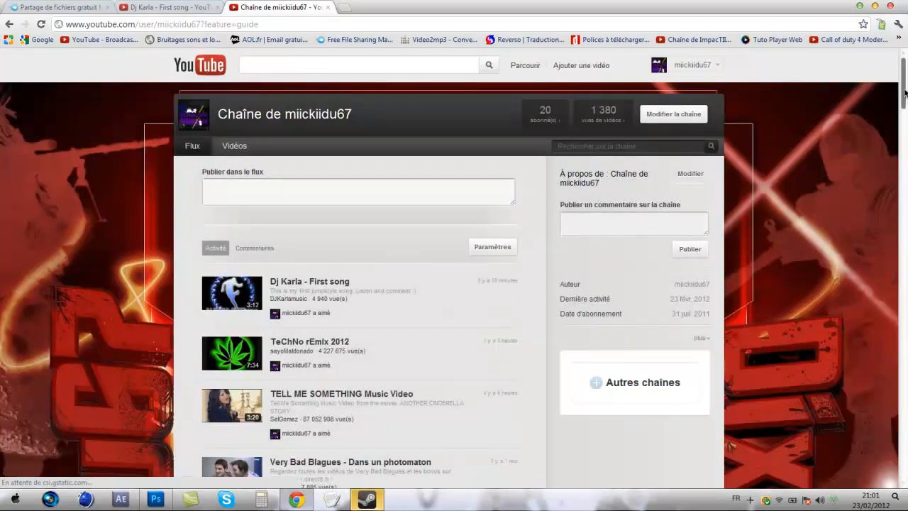
drag(905, 94, 900, 131)
click(859, 7)
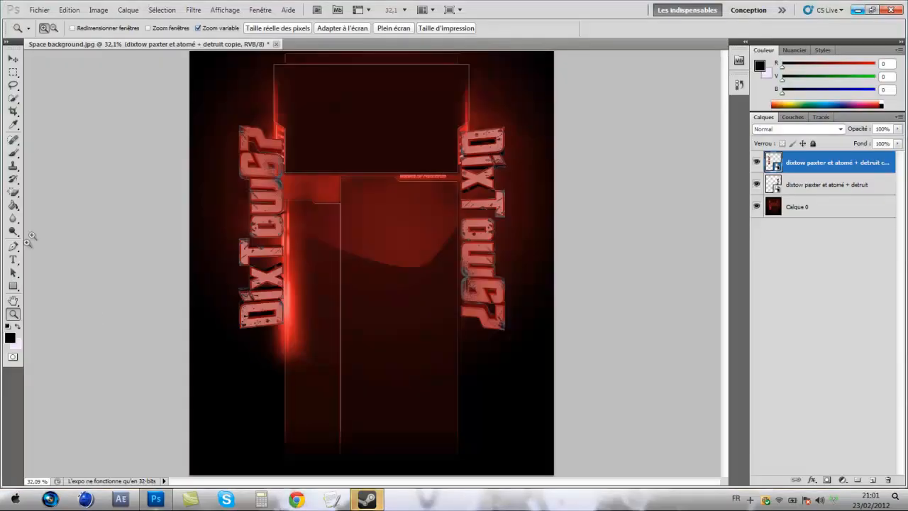
click(13, 247)
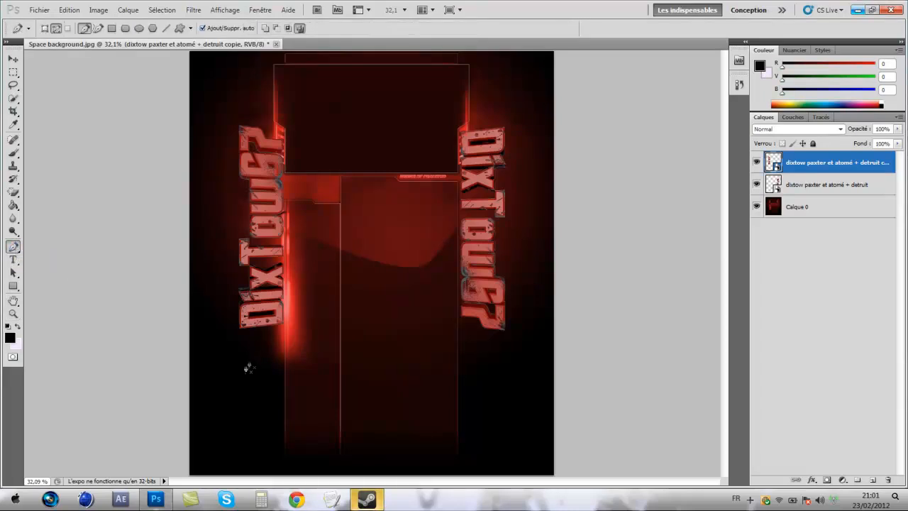
drag(240, 377, 253, 358)
click(257, 281)
drag(236, 200, 246, 175)
drag(237, 84, 240, 64)
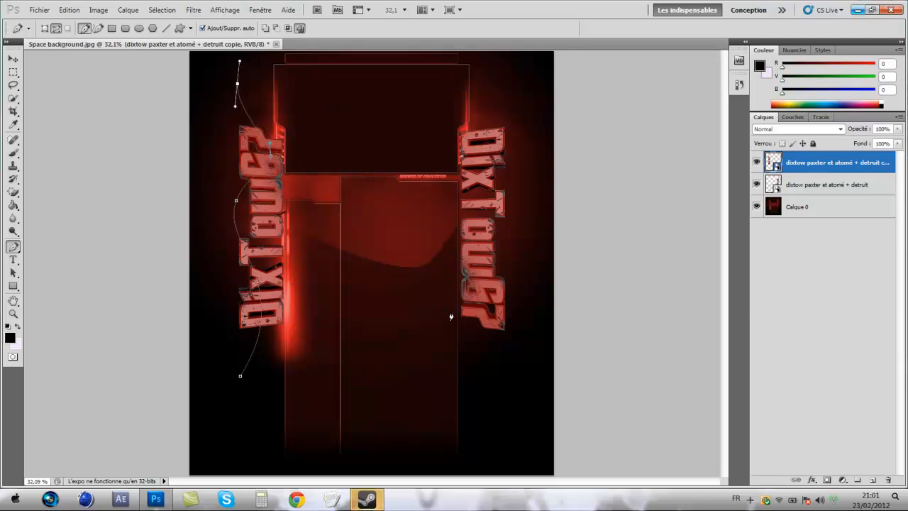
key(ctrl+alt+z)
key(ctrl+alt+z)
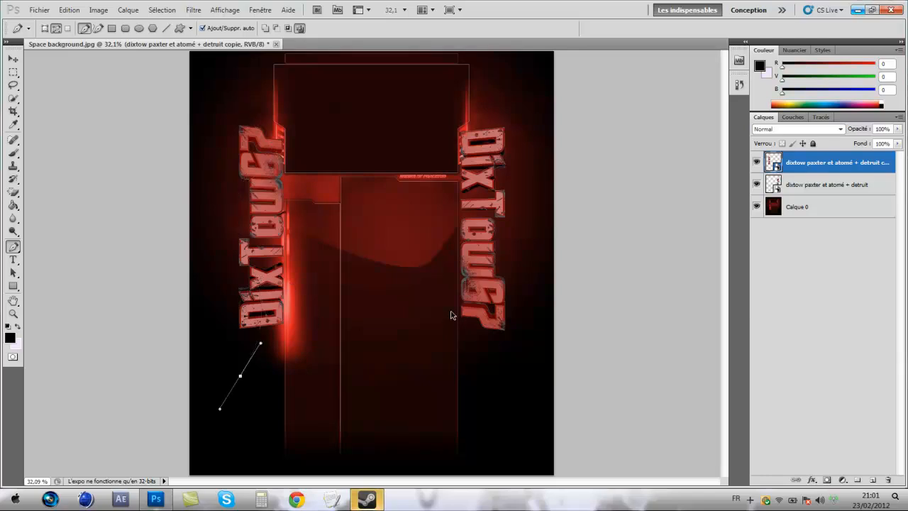
- Add a new layer beneath both DixTow67 logo layers and draw a wavy vertical Pen path weaving around the left logo
click(875, 481)
drag(820, 162, 816, 217)
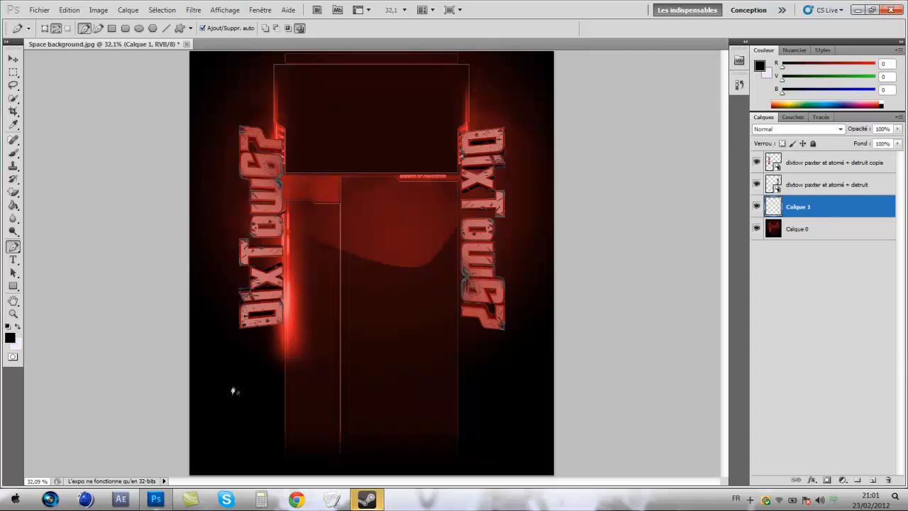
drag(234, 383, 261, 349)
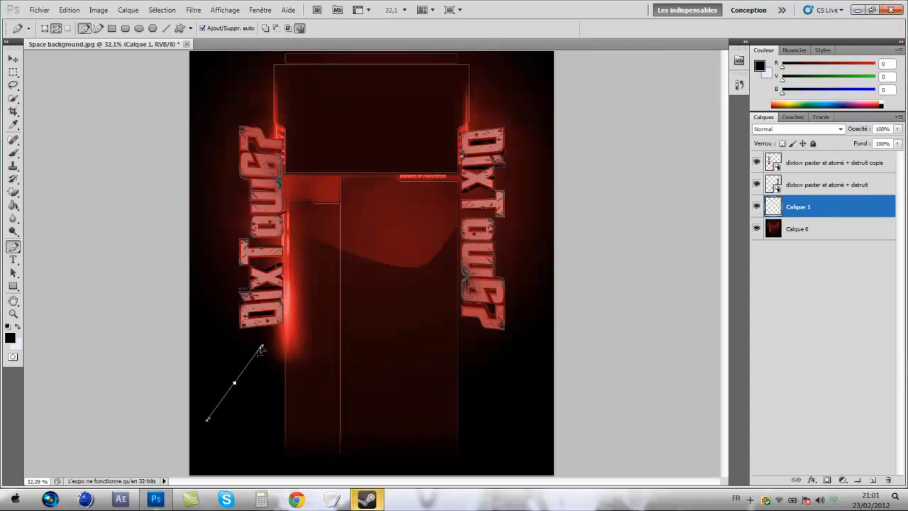
drag(262, 308, 252, 259)
drag(219, 213, 228, 171)
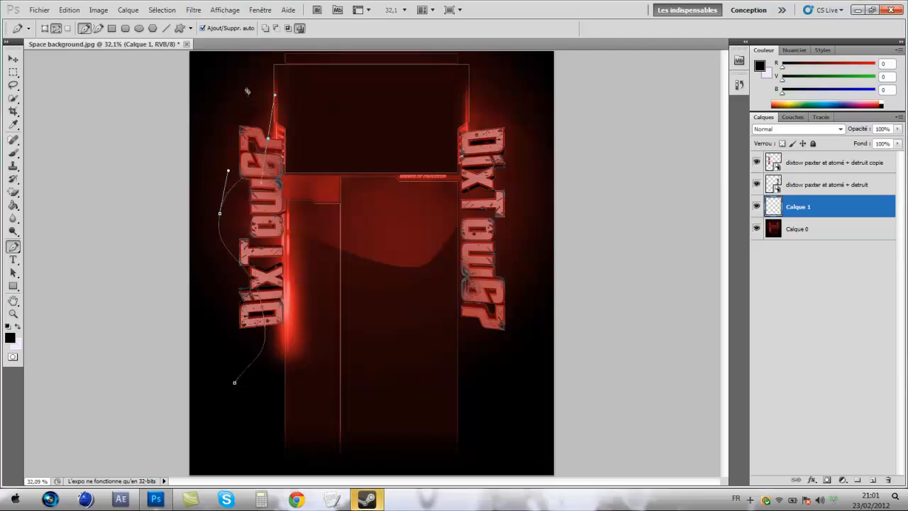
drag(247, 88, 245, 68)
mouse_move(831, 206)
mouse_down()
mouse_move(835, 164)
mouse_move(831, 206)
mouse_up()
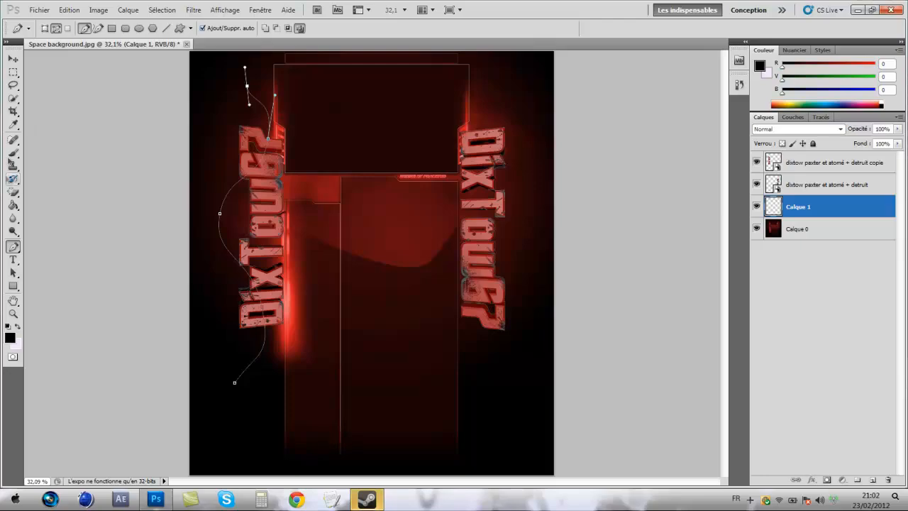
- Set the Brush tool to the hard round tip with a 15 px size
click(14, 156)
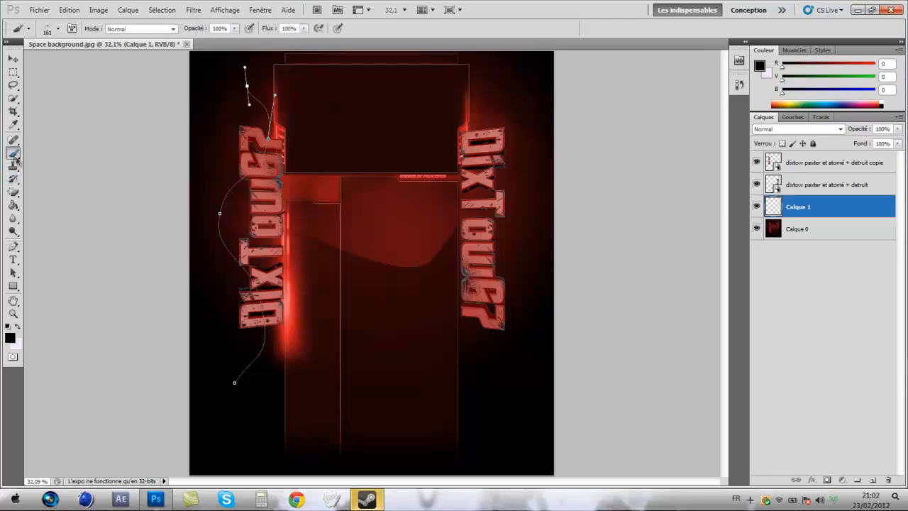
right_click(292, 142)
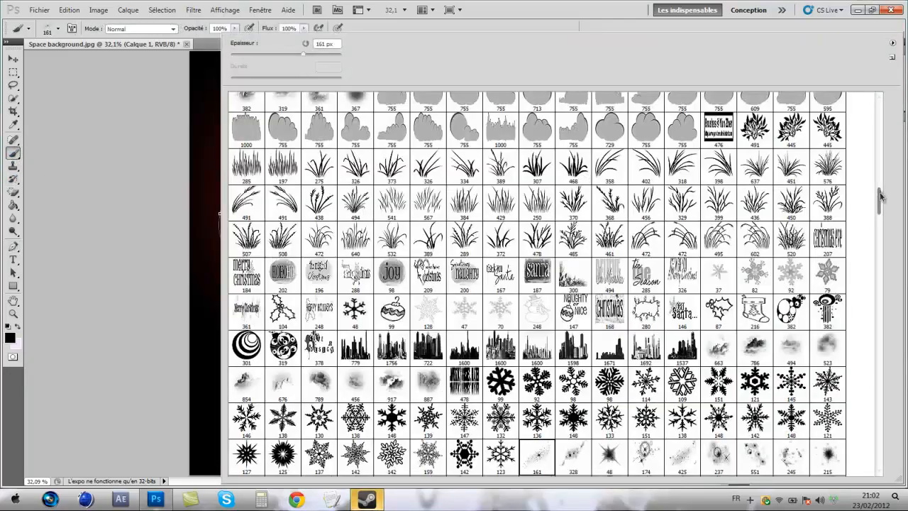
drag(879, 193, 877, 100)
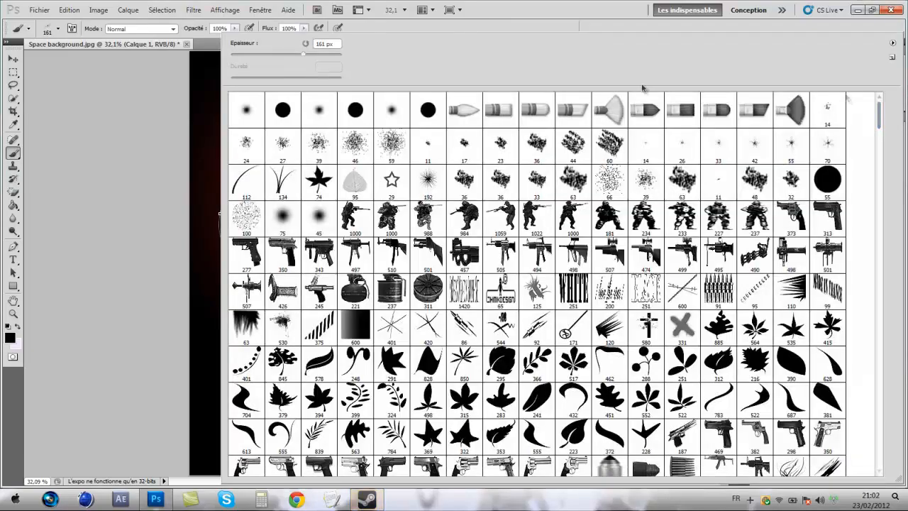
click(276, 111)
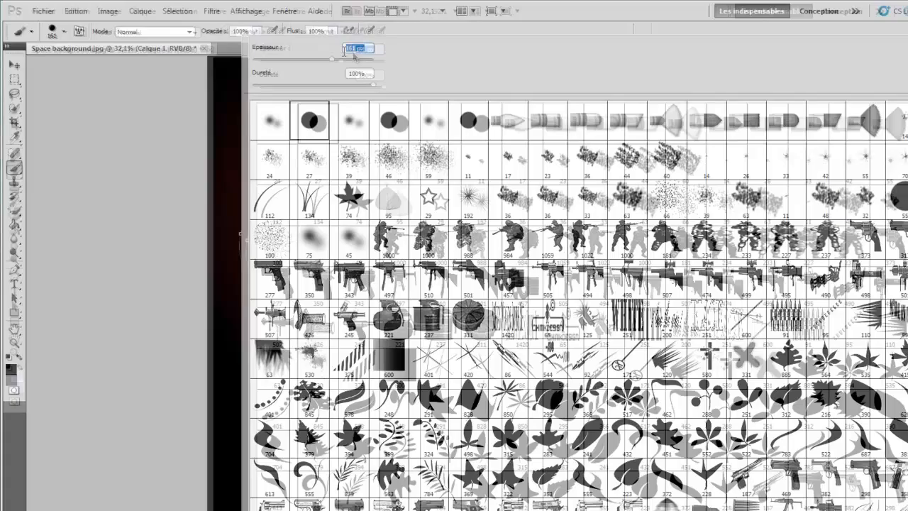
click(317, 44)
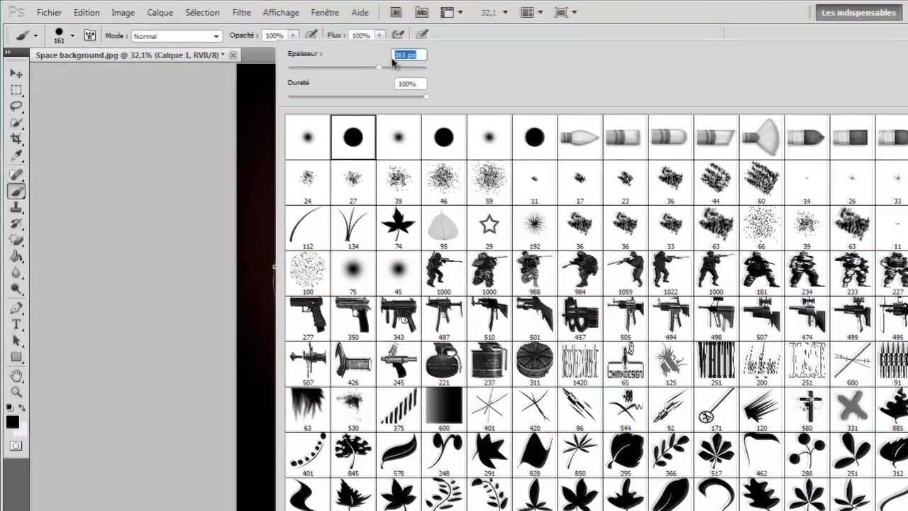
text(15)
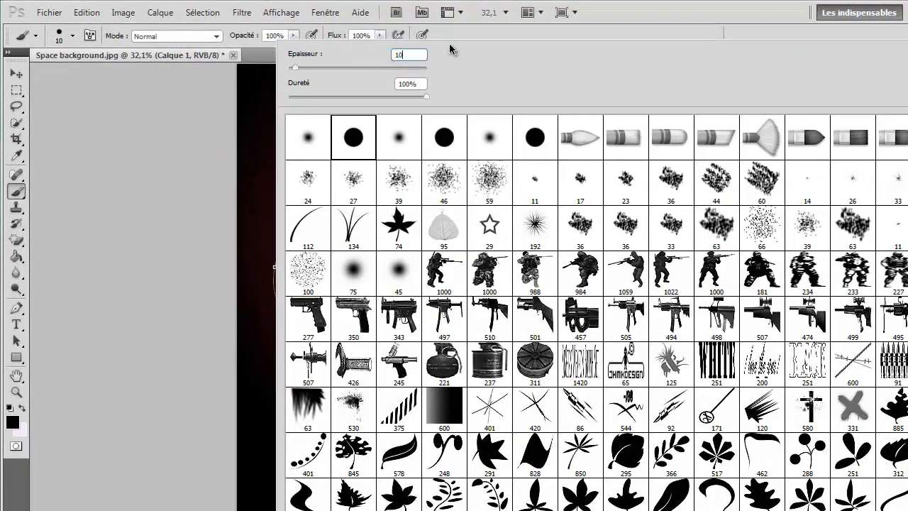
click(447, 36)
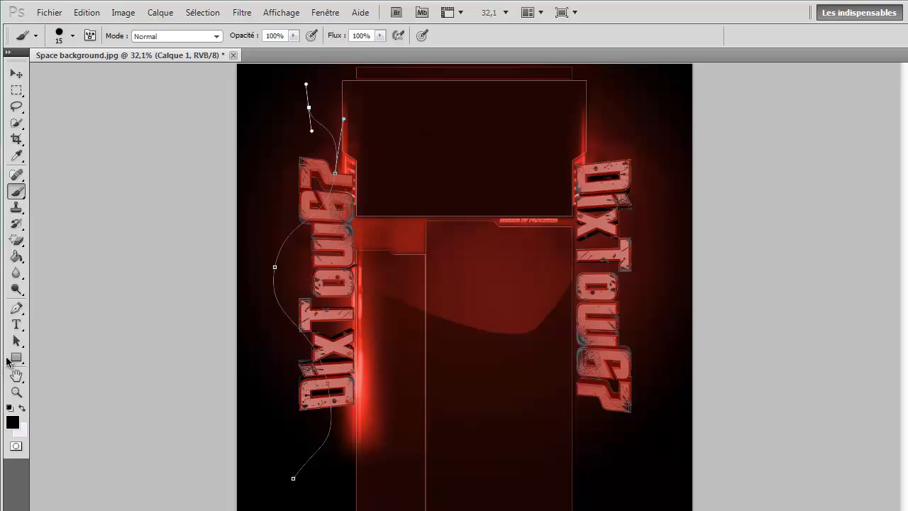
- Stroke the wavy path on Calque 1 in black using the Forme tool with Simuler la pression enabled
click(16, 307)
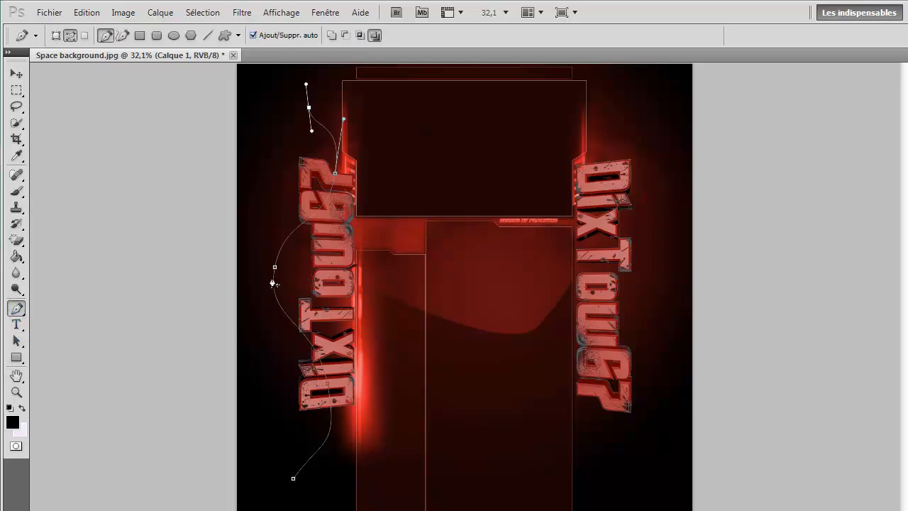
right_click(272, 283)
click(325, 400)
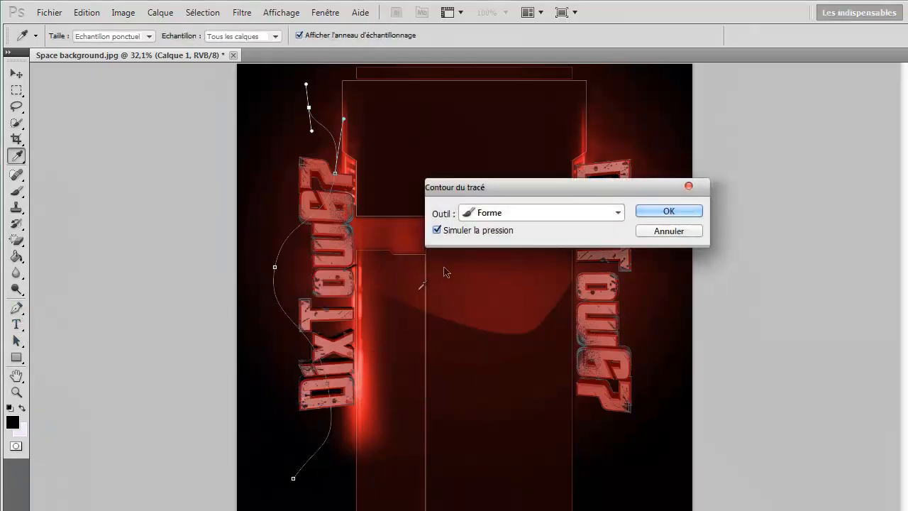
click(497, 213)
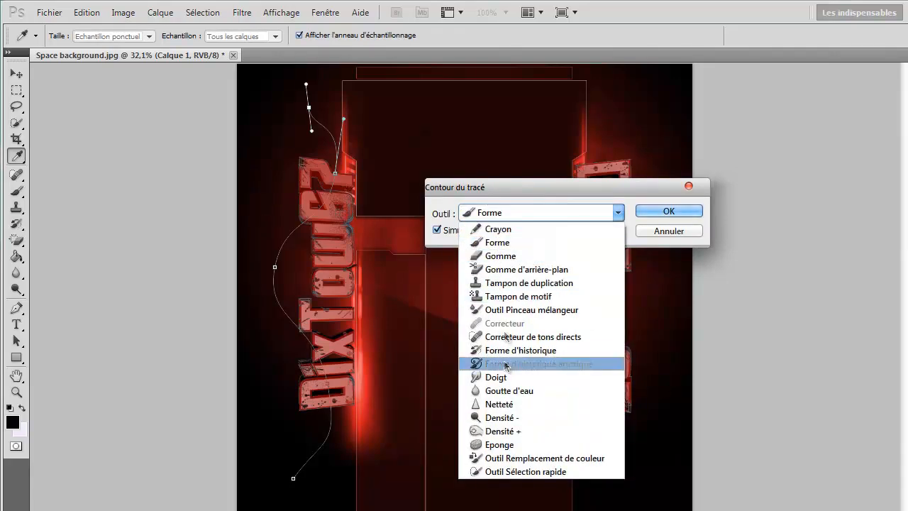
click(513, 245)
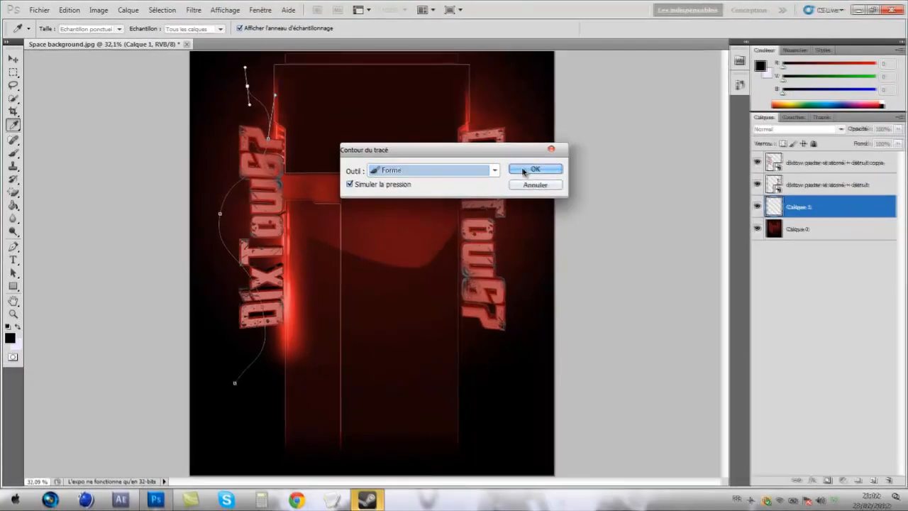
click(531, 170)
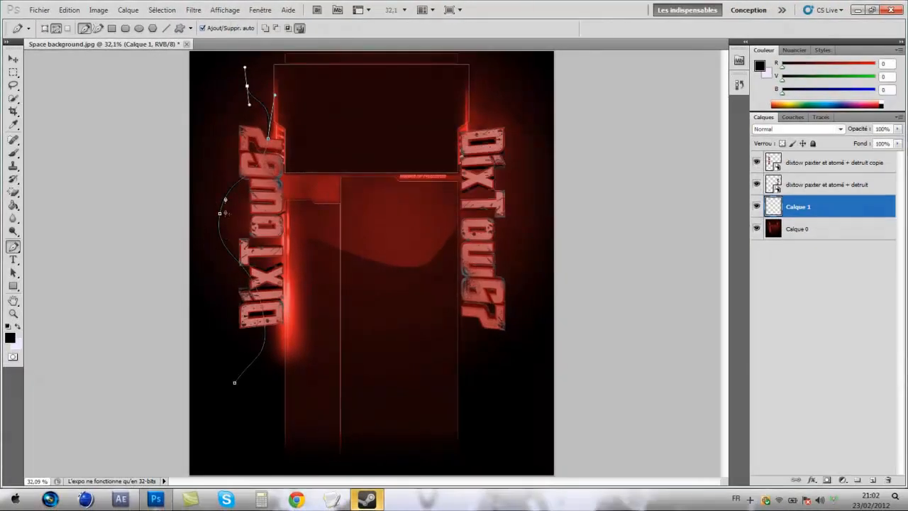
- Set the foreground colour to white (ffffff) and stroke the wavy path with it on Calque 1
click(12, 338)
click(298, 123)
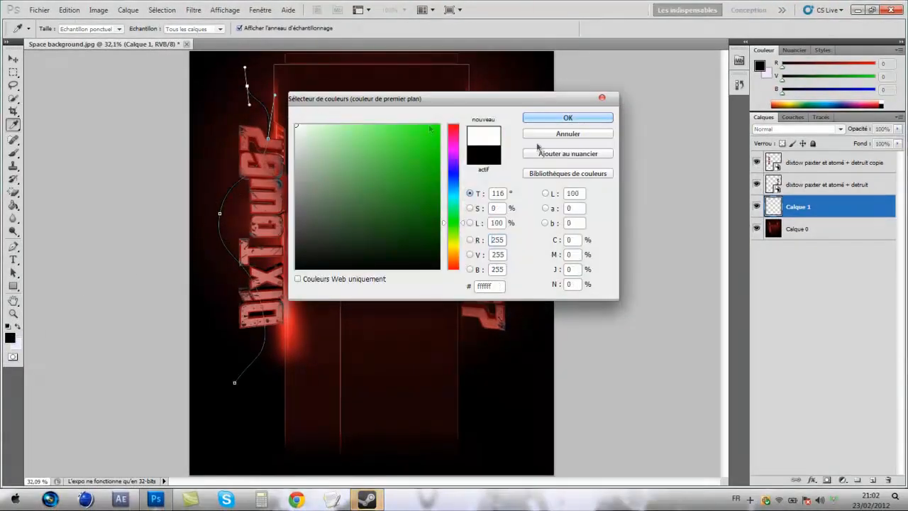
click(548, 125)
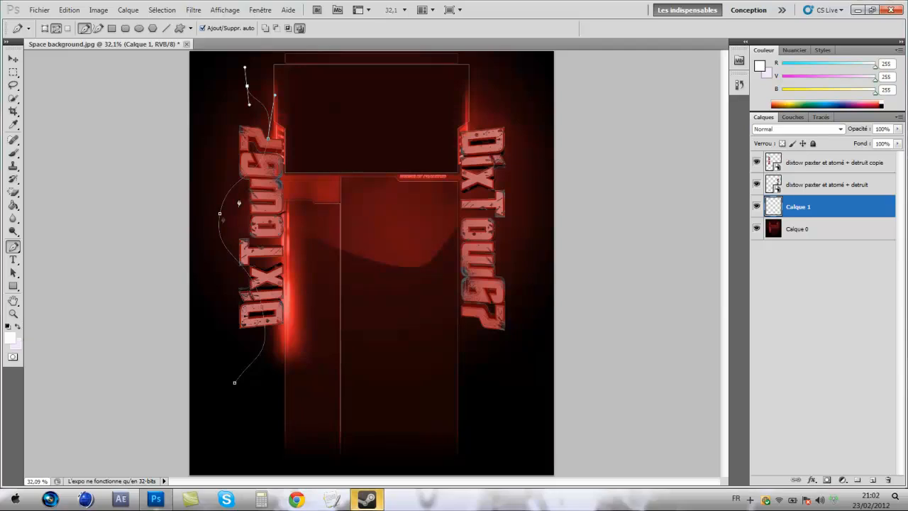
right_click(225, 207)
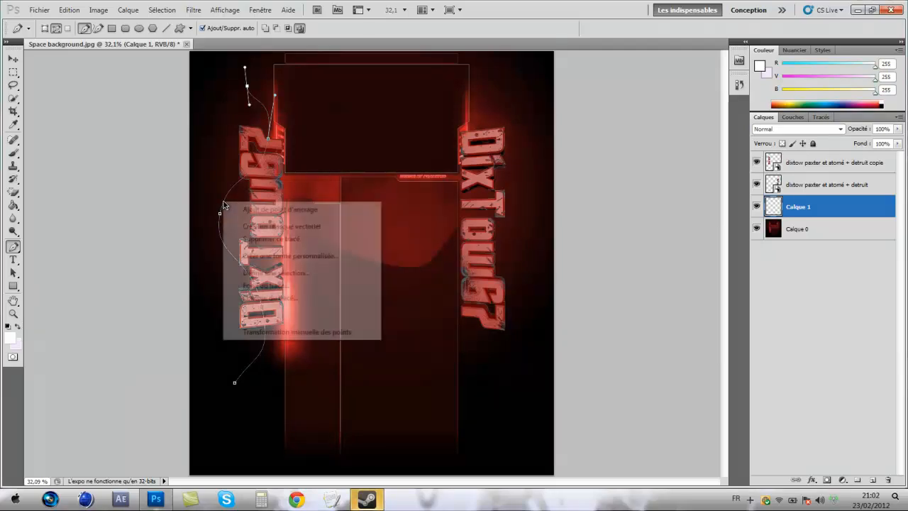
click(282, 297)
click(531, 168)
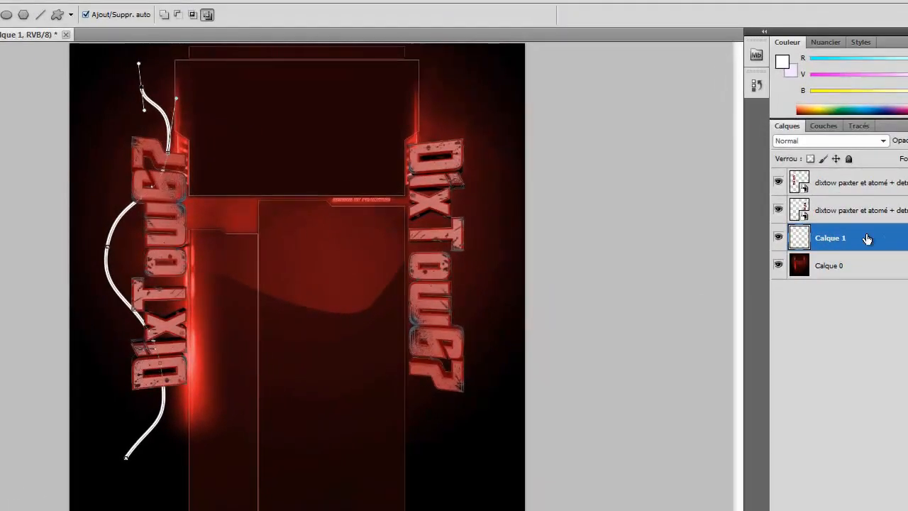
- Apply a Lueur externe layer style to Calque 1 with Grossi 20 % and Taille 10 px
double_click(795, 238)
drag(428, 106, 410, 100)
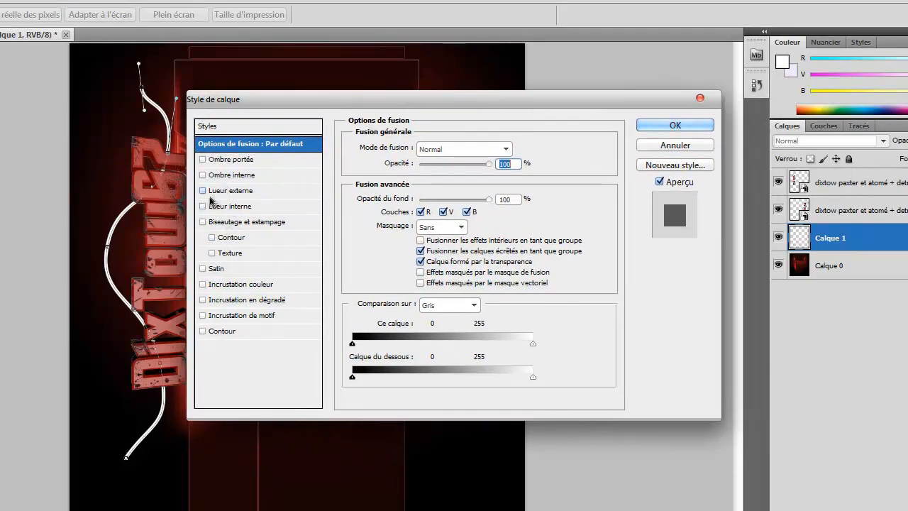
click(203, 190)
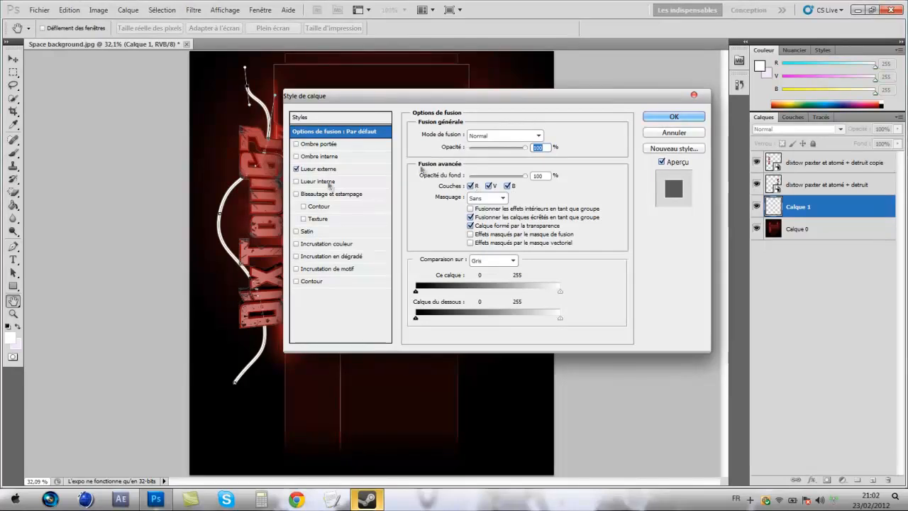
click(313, 169)
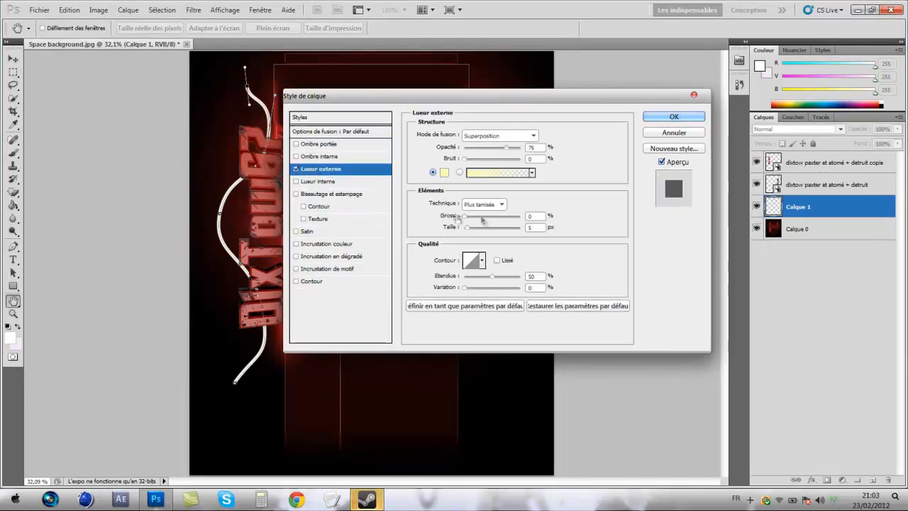
click(468, 217)
drag(469, 218, 476, 214)
click(468, 228)
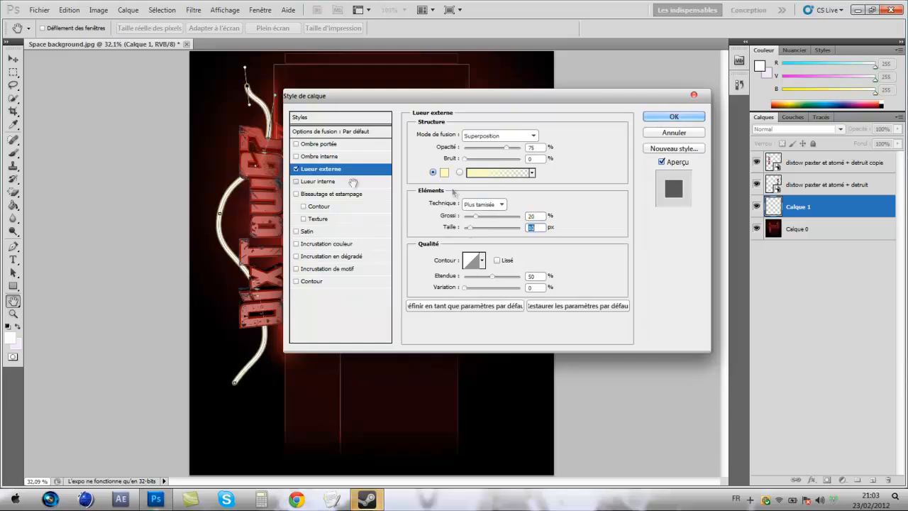
click(674, 117)
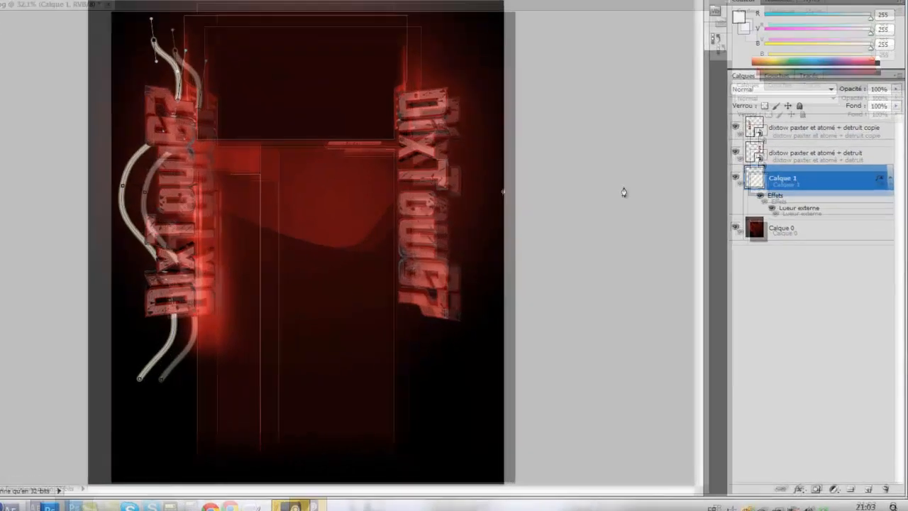
- Add a new layer and place it directly beneath the two logo layers, above Calque 1
click(830, 259)
click(868, 492)
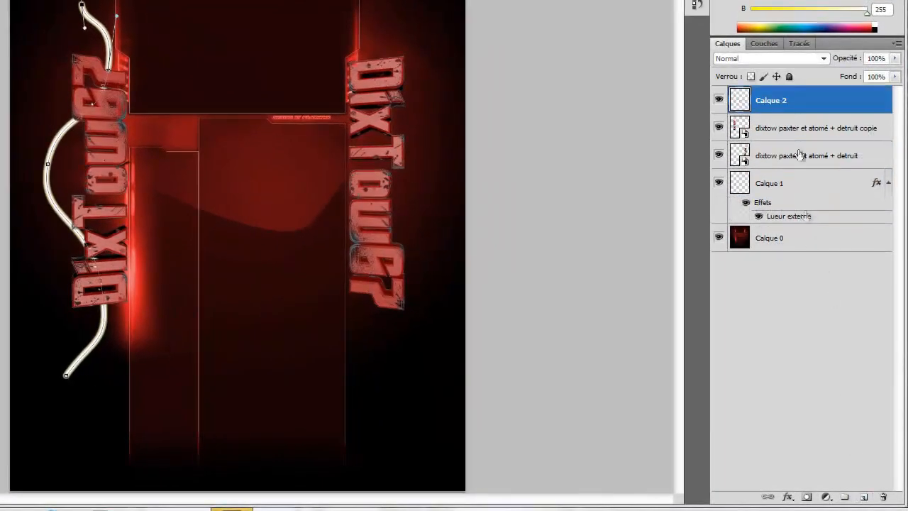
drag(777, 105, 777, 159)
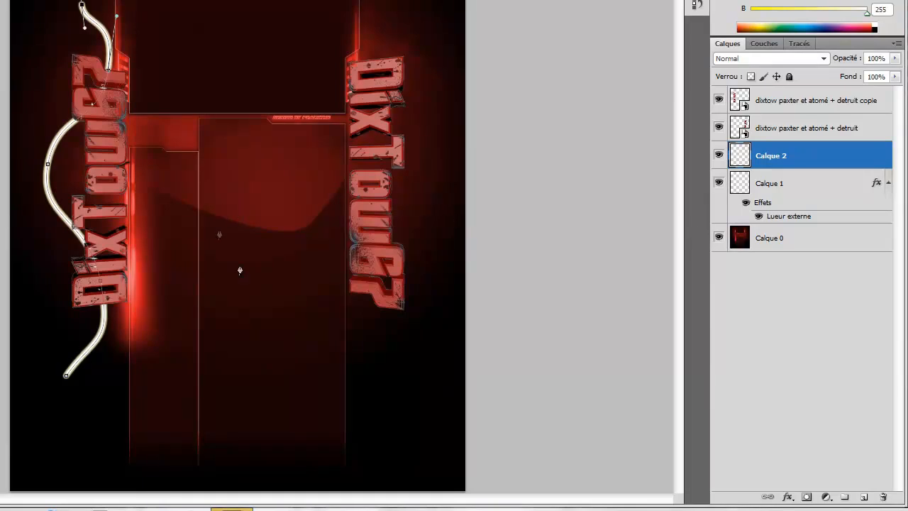
mouse_move(347, 352)
mouse_down()
mouse_move(366, 302)
mouse_move(345, 355)
mouse_move(338, 344)
mouse_up()
key(ctrl+z)
click(781, 184)
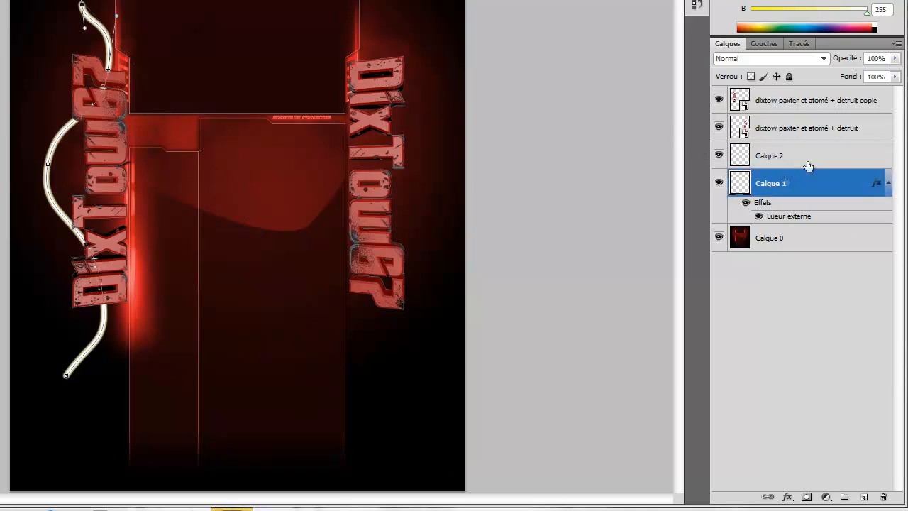
click(808, 163)
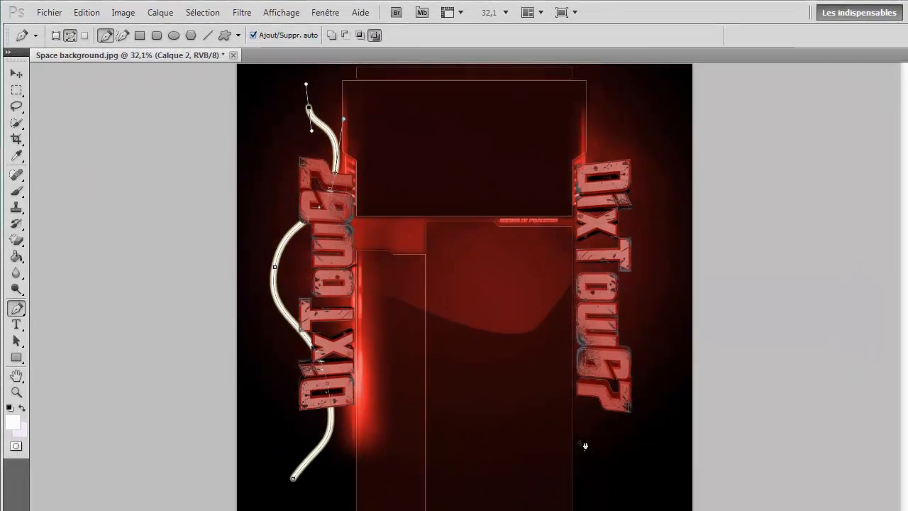
drag(372, 338, 379, 303)
drag(607, 407, 605, 408)
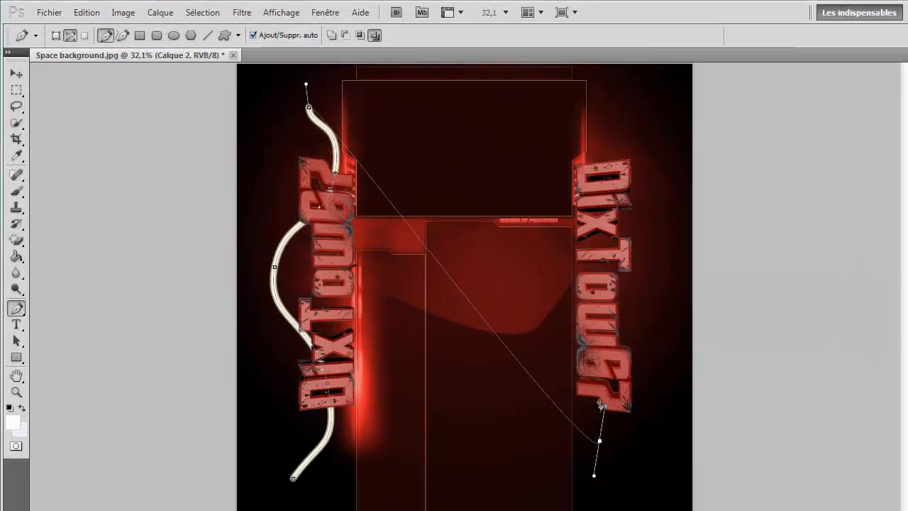
key(ctrl+z)
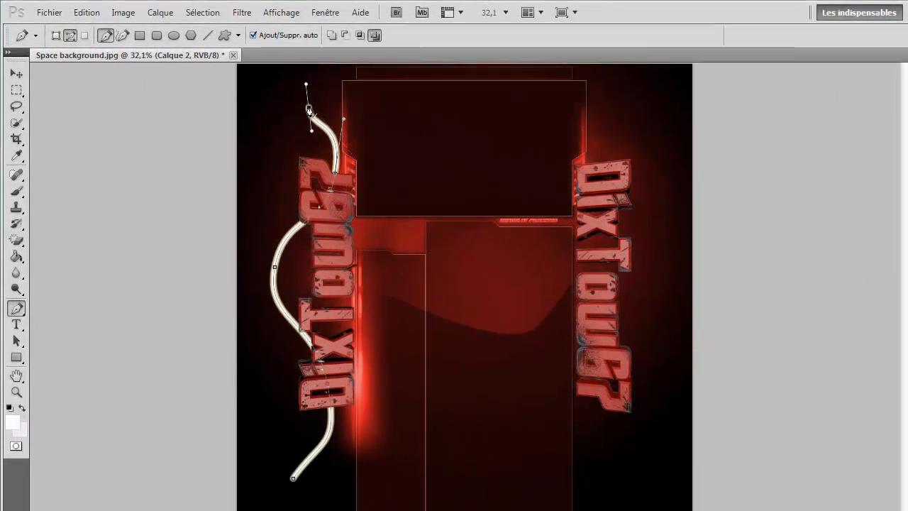
mouse_move(310, 111)
mouse_down()
mouse_move(332, 138)
mouse_move(328, 103)
mouse_move(290, 121)
mouse_move(312, 114)
mouse_move(315, 129)
mouse_up()
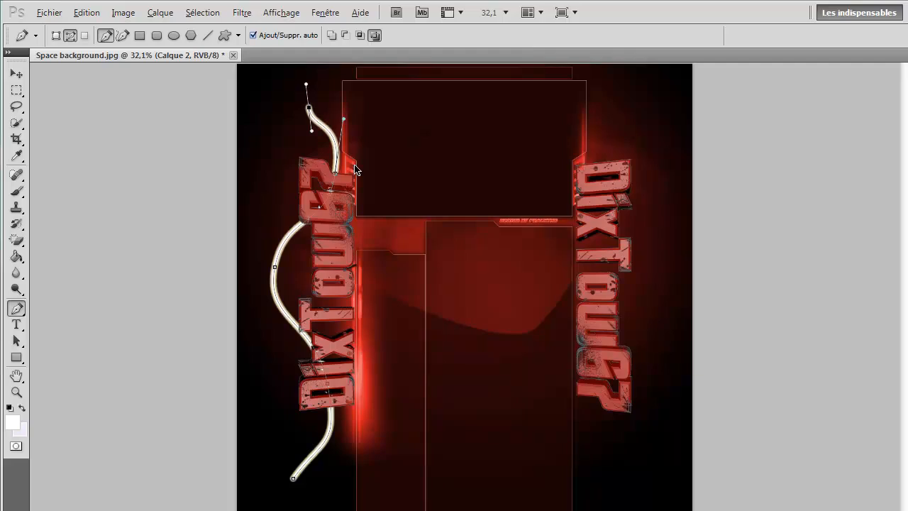
key(alt)
drag(456, 239, 450, 253)
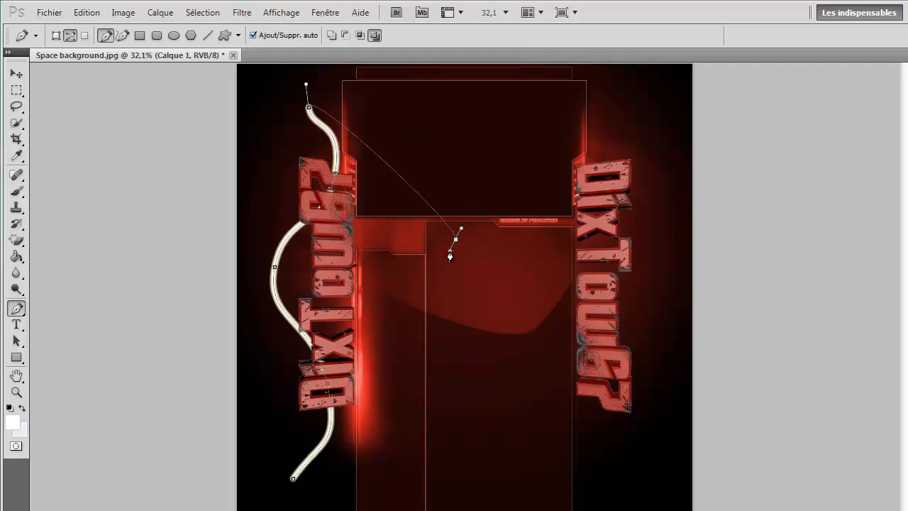
key(ctrl+z)
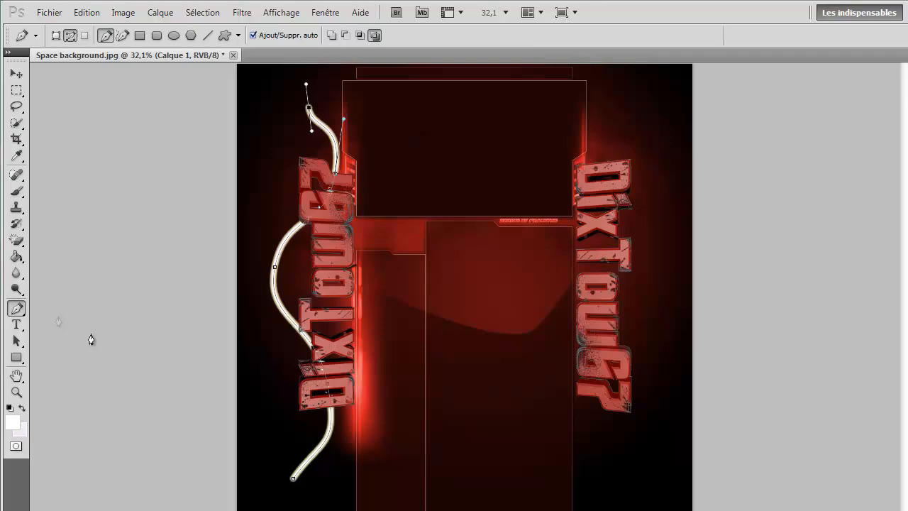
- Switch to the Brush tool and choose the 1000 px camouflaged soldier tip, second in the row of soldier brushes
click(17, 193)
right_click(583, 384)
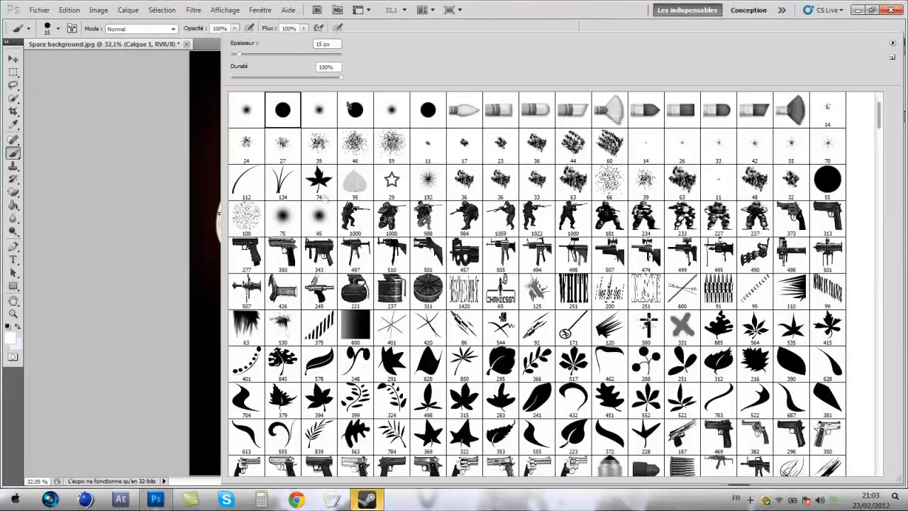
click(210, 46)
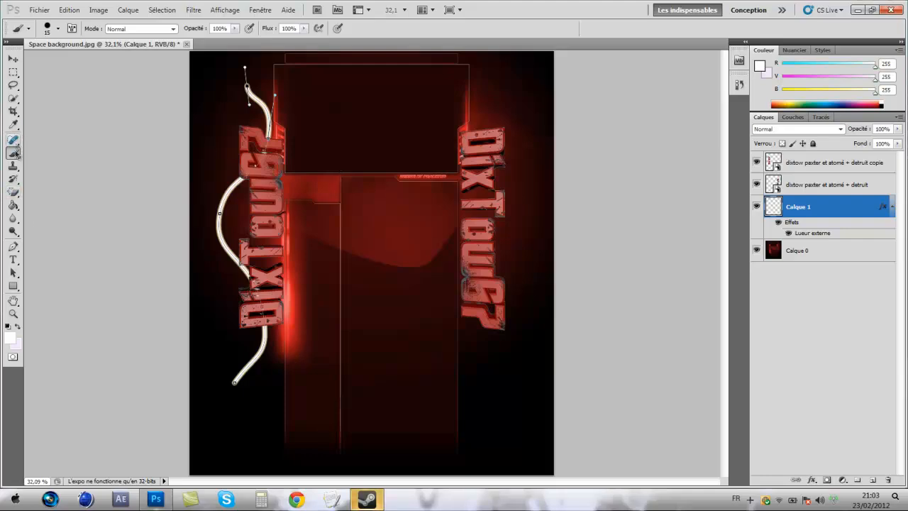
right_click(350, 154)
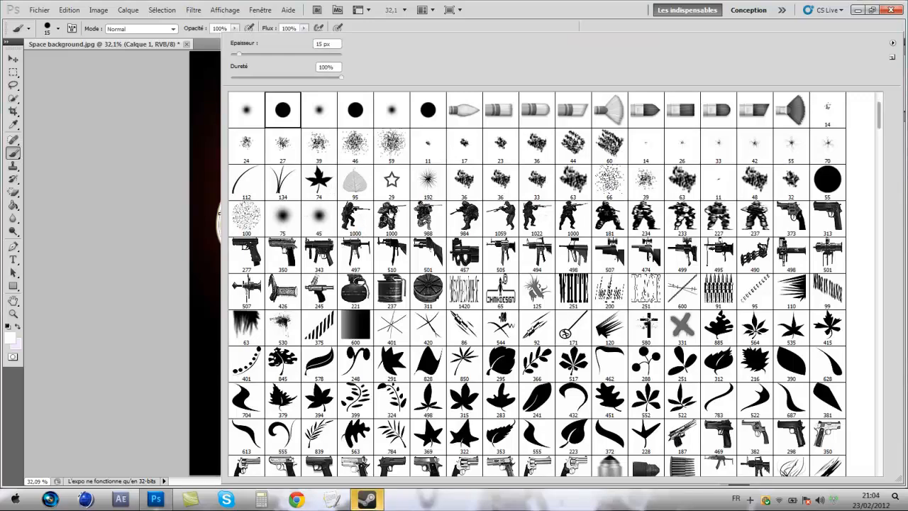
click(391, 220)
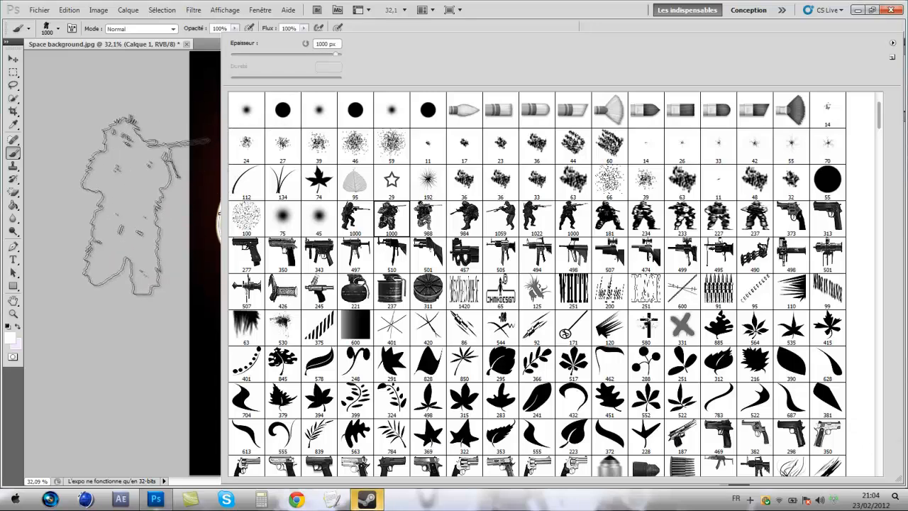
click(197, 181)
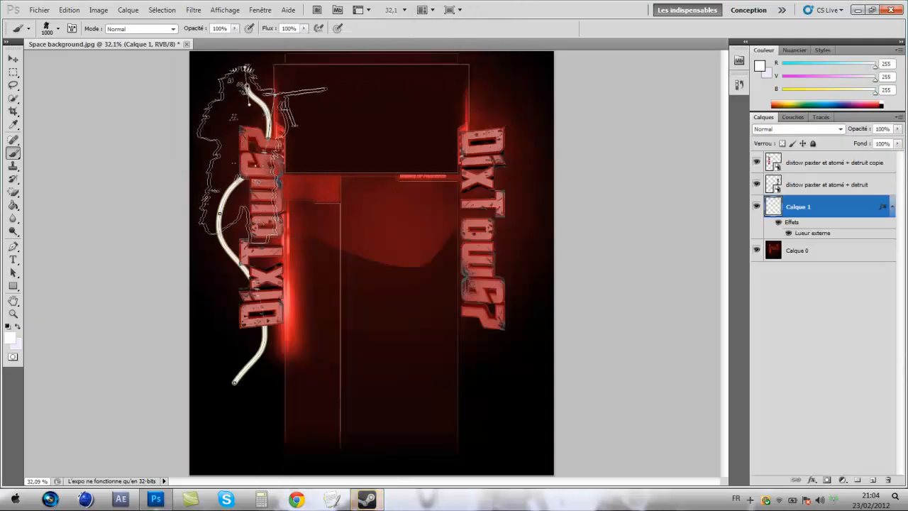
- Set the soldier brush's size to 700 px and its opacity to 40 %
right_click(259, 142)
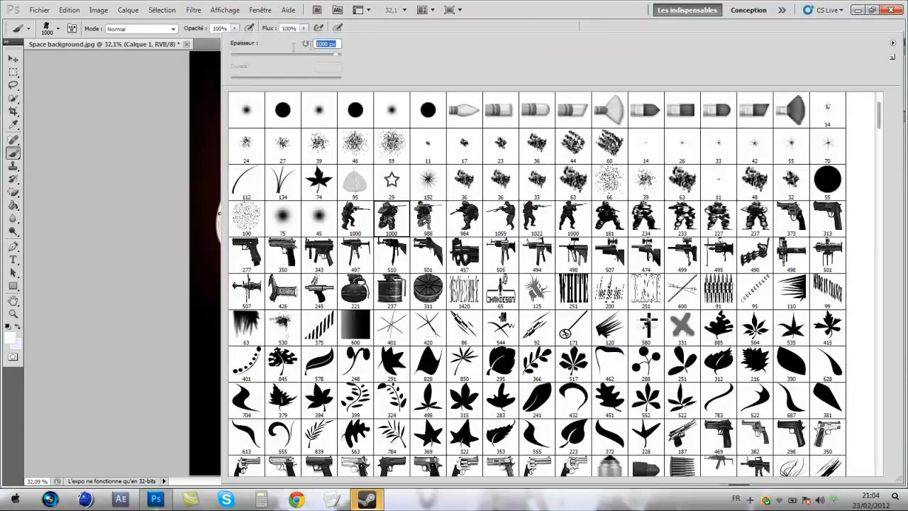
text(700)
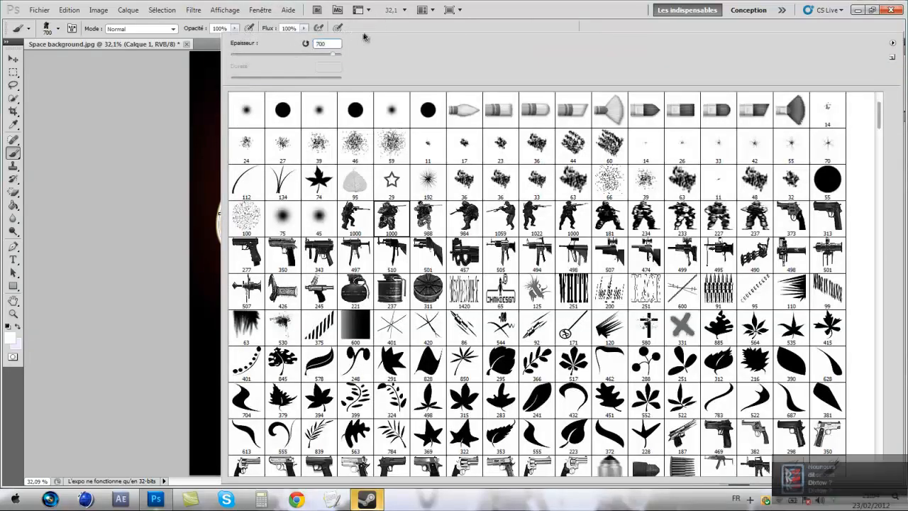
key(Return)
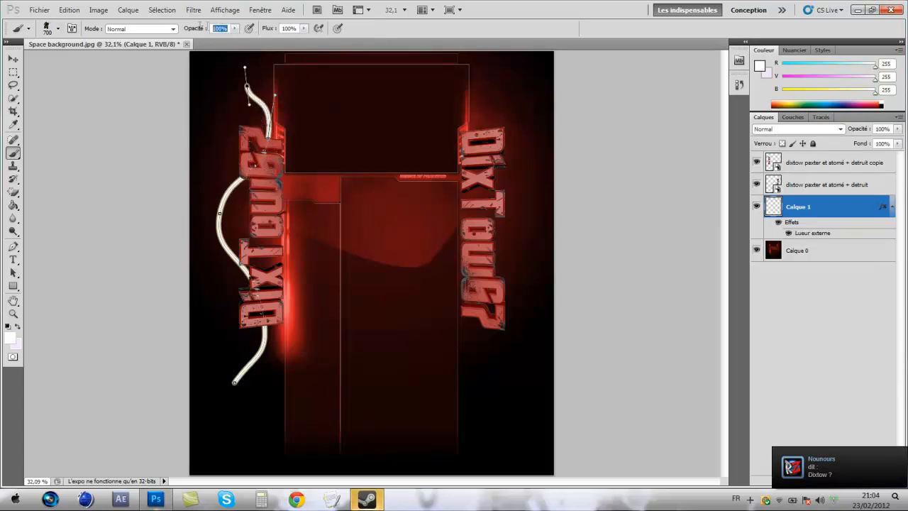
text(40)
key(Return)
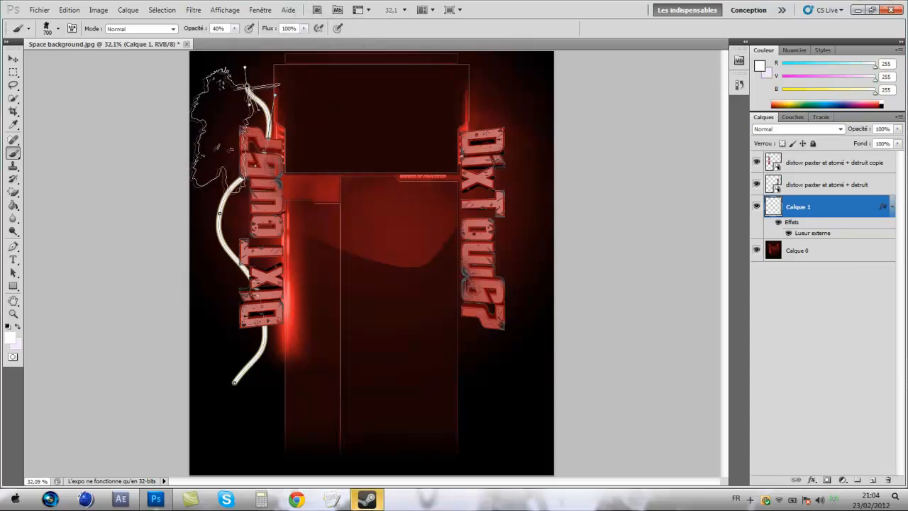
- Undo a trial soldier stamp on Calque 1, add a new layer above it and stamp the soldier in the canvas's upper-left corner
click(242, 125)
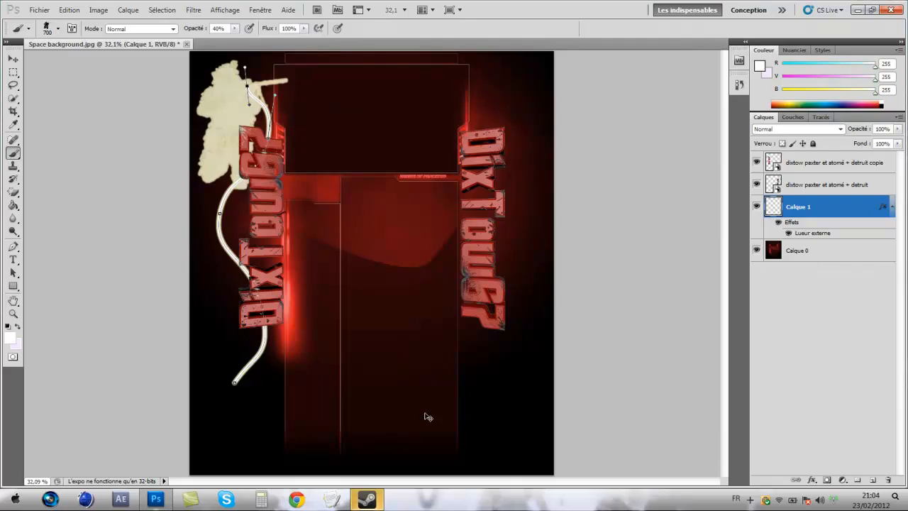
key(ctrl+z)
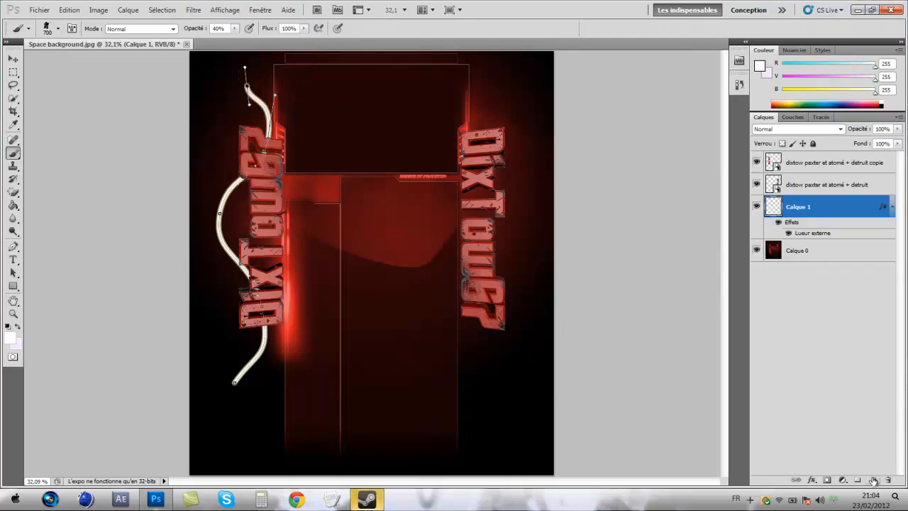
click(873, 481)
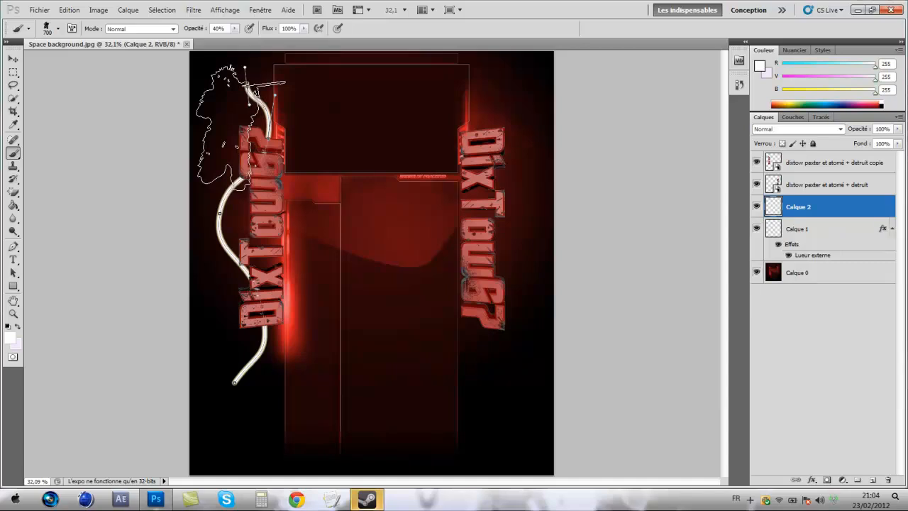
click(225, 124)
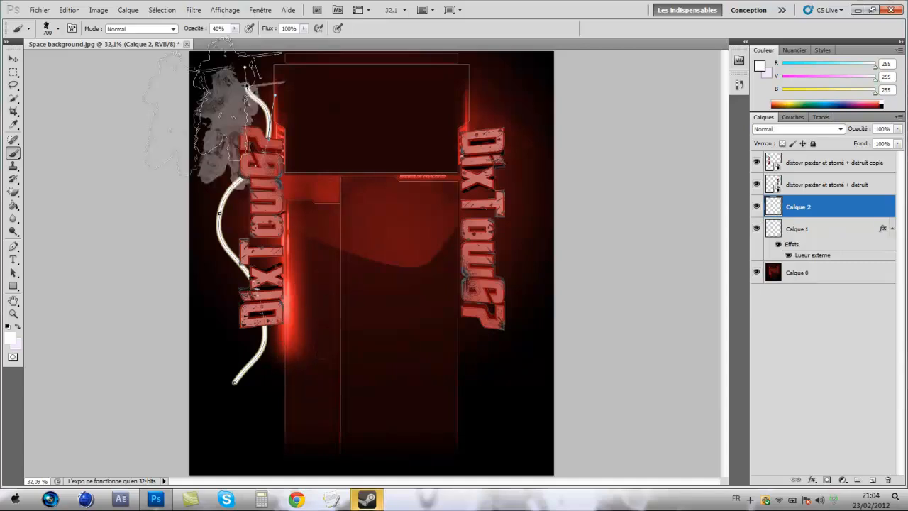
- Choose the 1059 px left-aiming sniper tip and stamp it once in the canvas's upper-right corner, behind the right logo
right_click(395, 195)
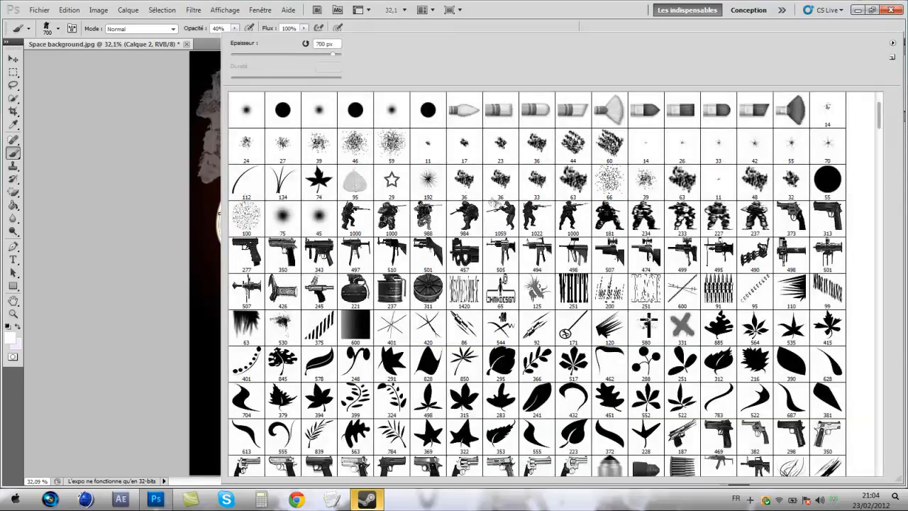
click(500, 217)
key(Return)
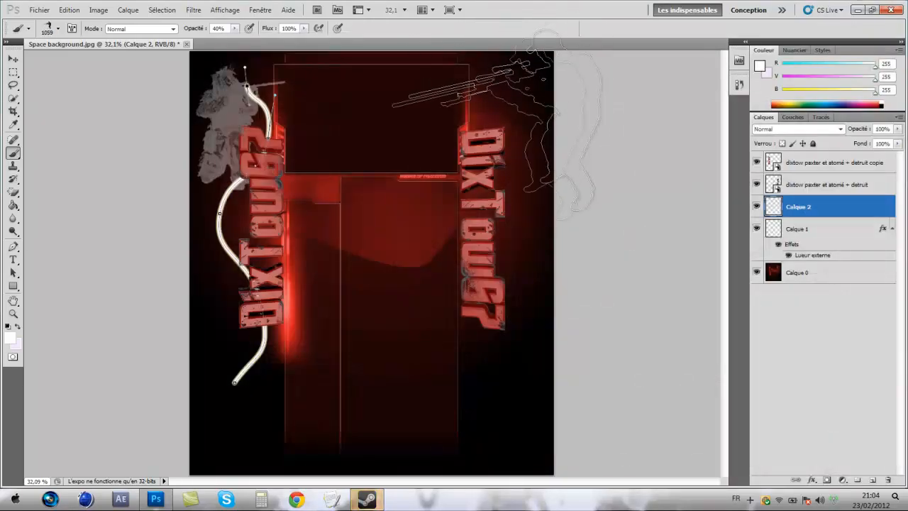
- Choose the 1000 px standing rifleman tip and stamp it once in the canvas's lower-left area, behind the left logo
right_click(308, 195)
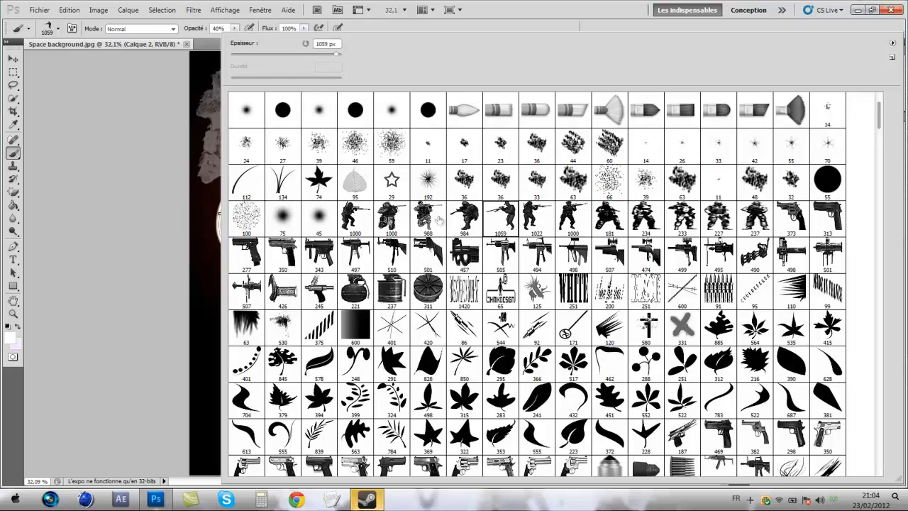
click(573, 217)
key(Return)
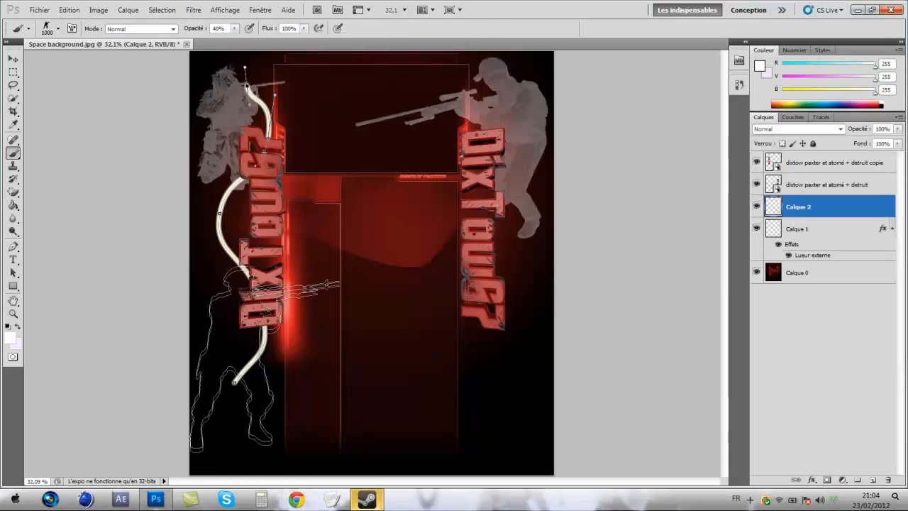
- Choose the slanted pistol tip, enlarge it to 764 px and stamp it once below the right logo
right_click(276, 244)
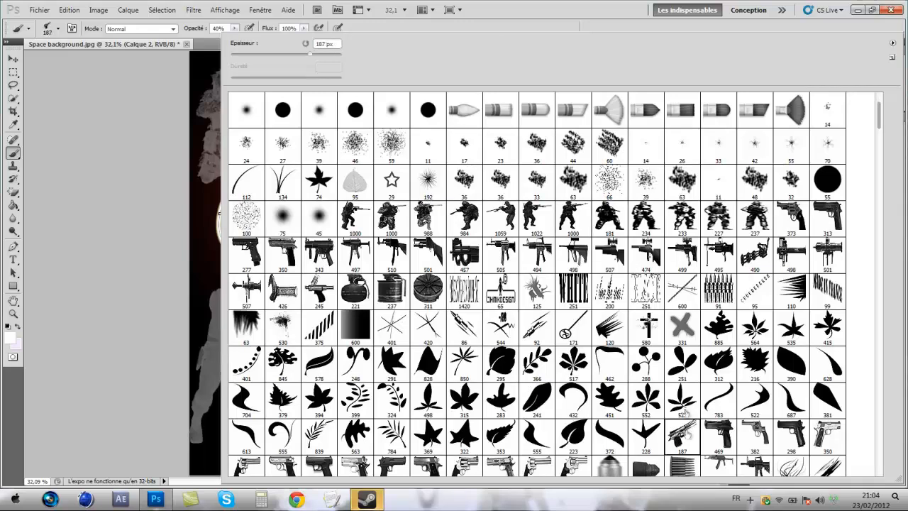
click(394, 32)
click(486, 355)
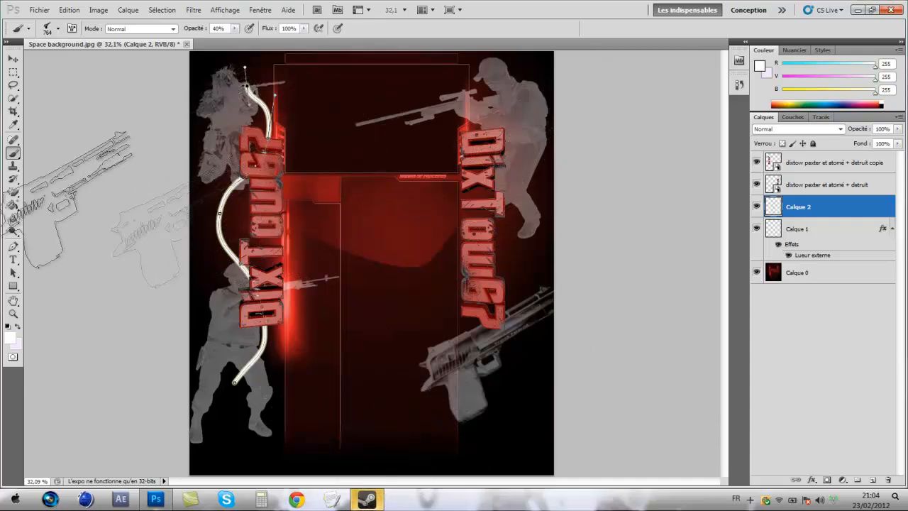
- Choose the soft round brush tip at 764 px, set the foreground to #ff3333 and paint a band across the upper part of Calque 2
click(21, 151)
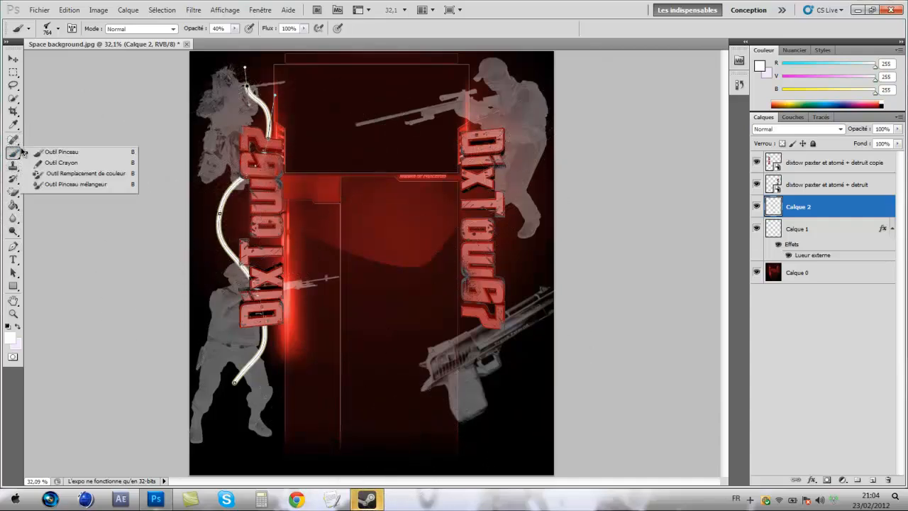
right_click(294, 163)
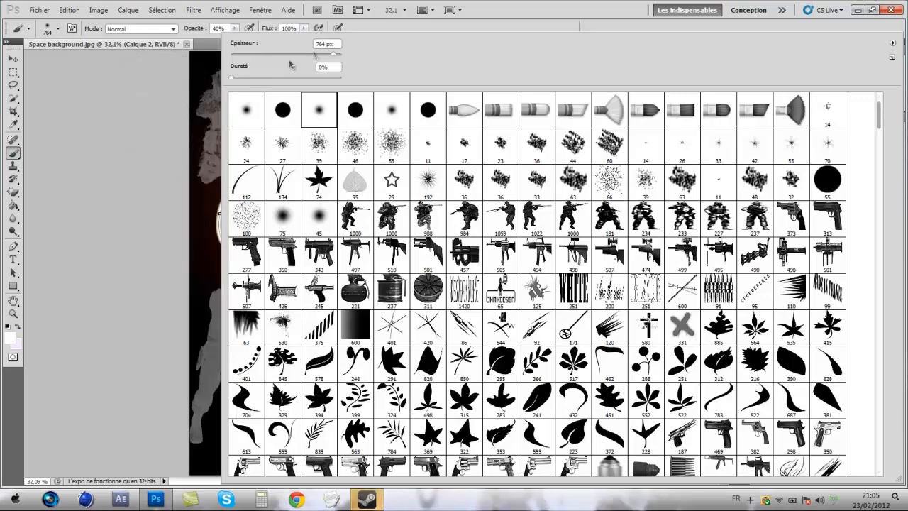
click(359, 31)
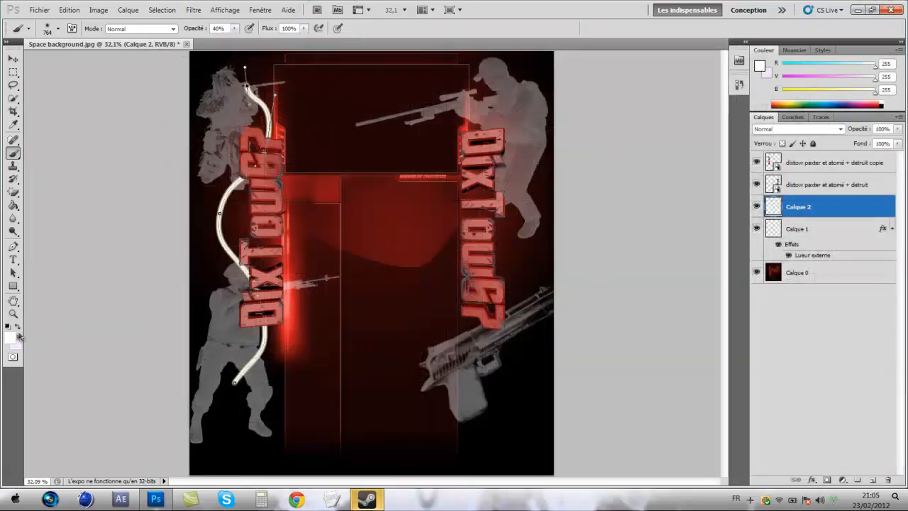
click(12, 338)
mouse_move(330, 238)
mouse_down()
mouse_move(223, 331)
mouse_move(330, 243)
mouse_up()
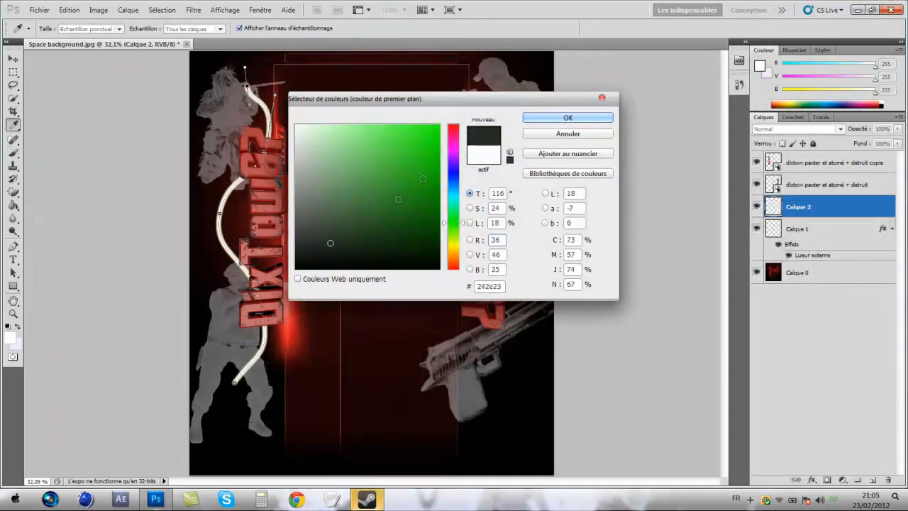
drag(454, 137, 453, 126)
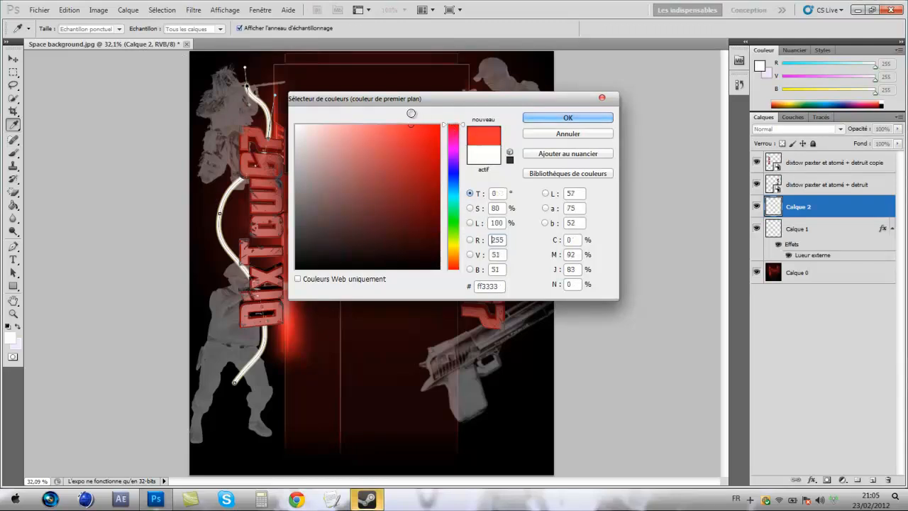
click(545, 119)
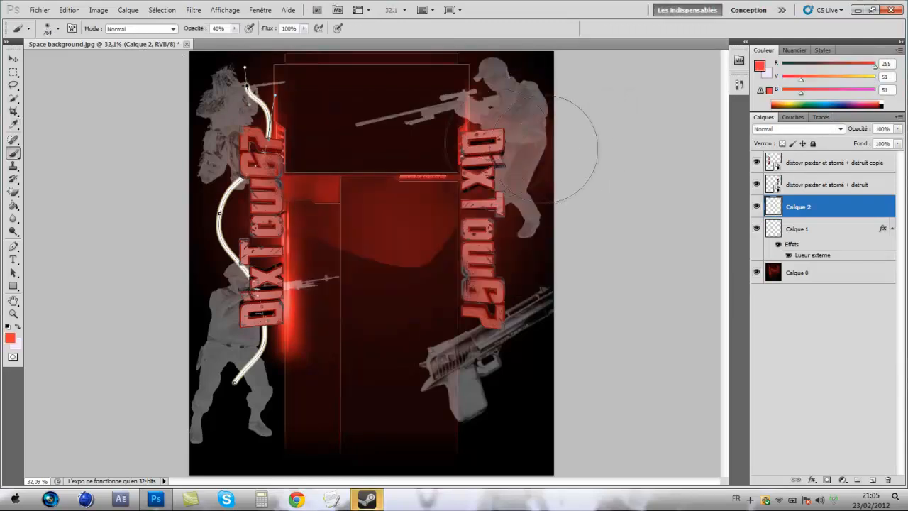
mouse_move(588, 121)
mouse_down()
mouse_move(192, 122)
mouse_move(582, 164)
mouse_move(188, 167)
mouse_up()
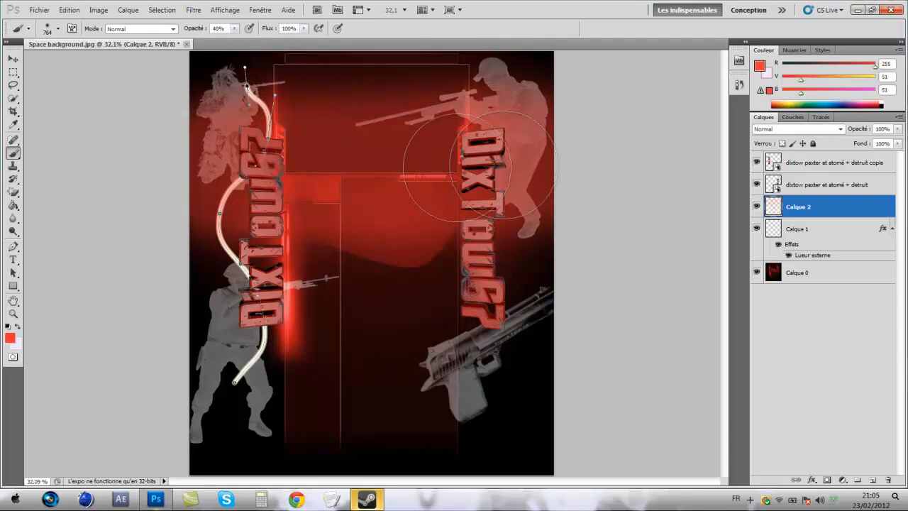
- Paint a #dc0000 band across the middle of Calque 2 and a dark red band (R 117) just beneath it
right_click(339, 179)
click(14, 338)
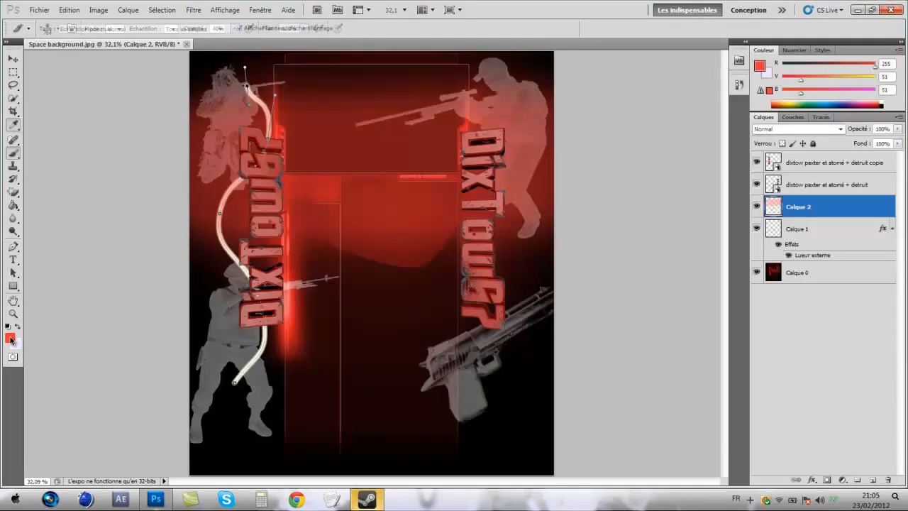
click(14, 339)
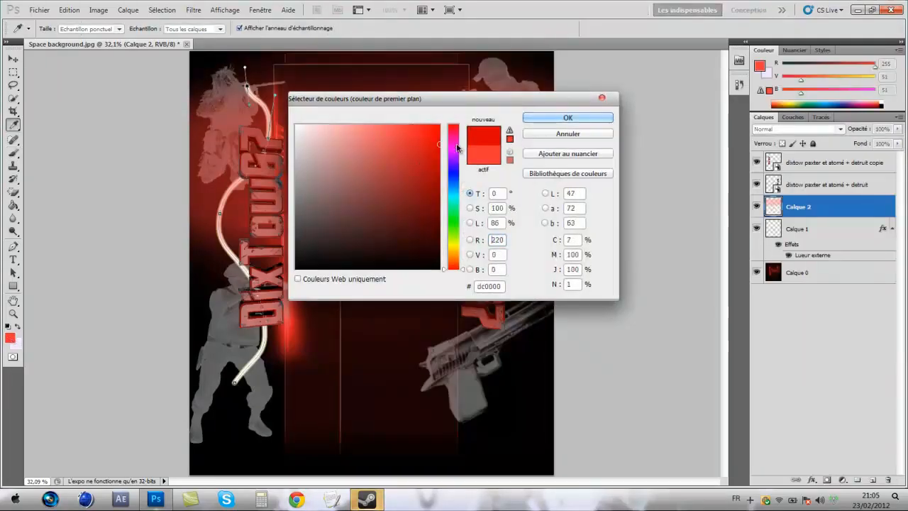
click(552, 120)
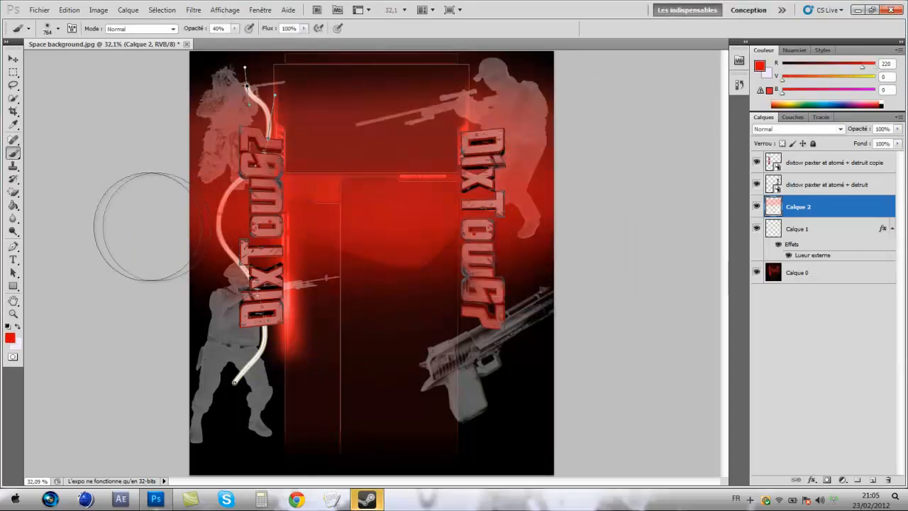
click(10, 338)
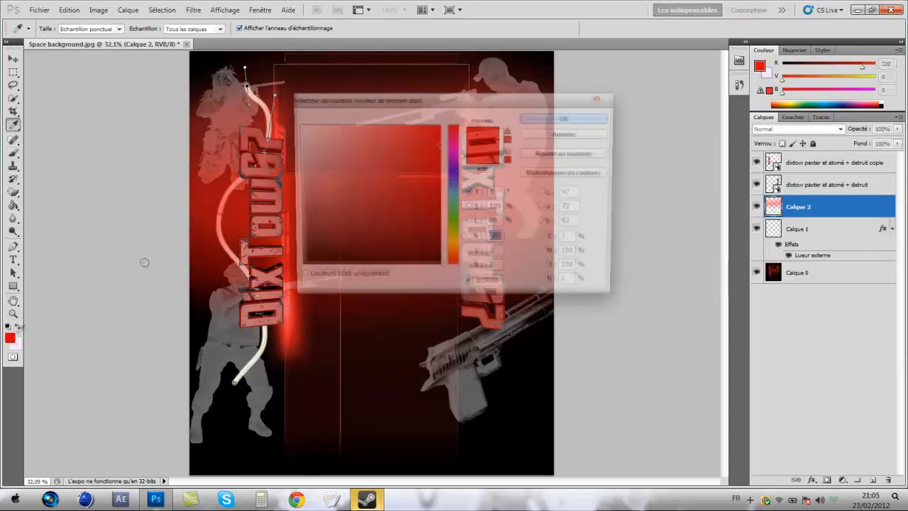
click(560, 119)
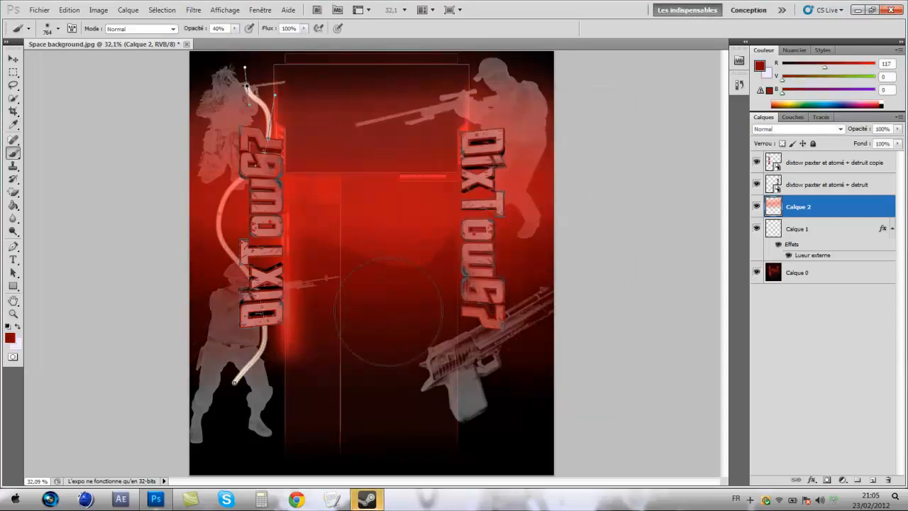
- Set the foreground to black and darken Calque 2 along the canvas's top and bottom edges and over both logo columns
click(10, 337)
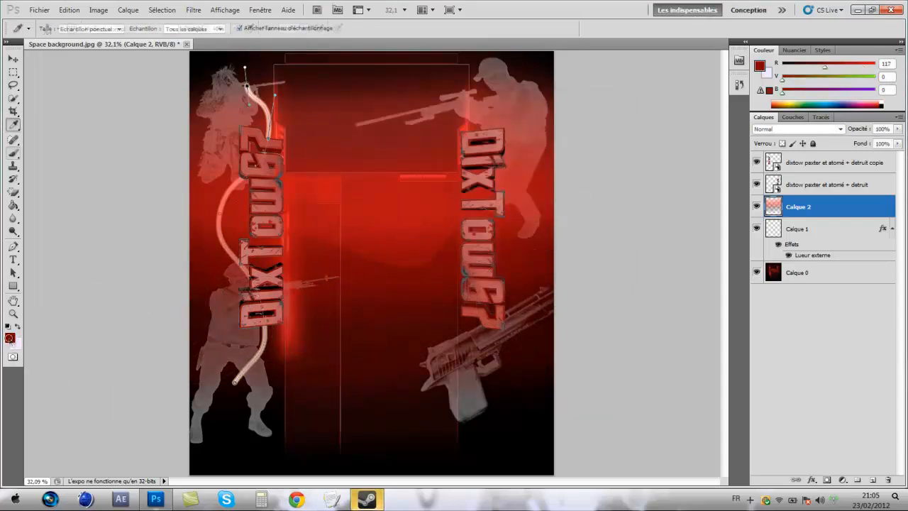
click(560, 119)
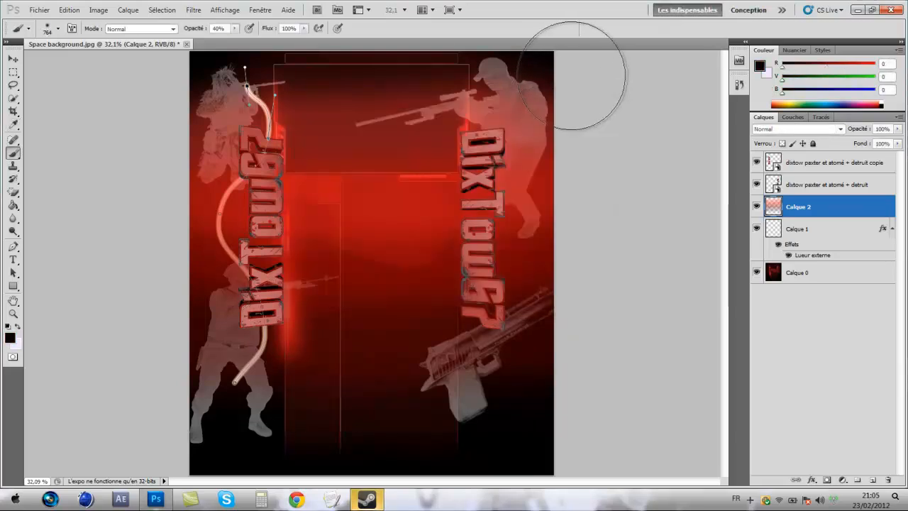
drag(157, 78, 600, 78)
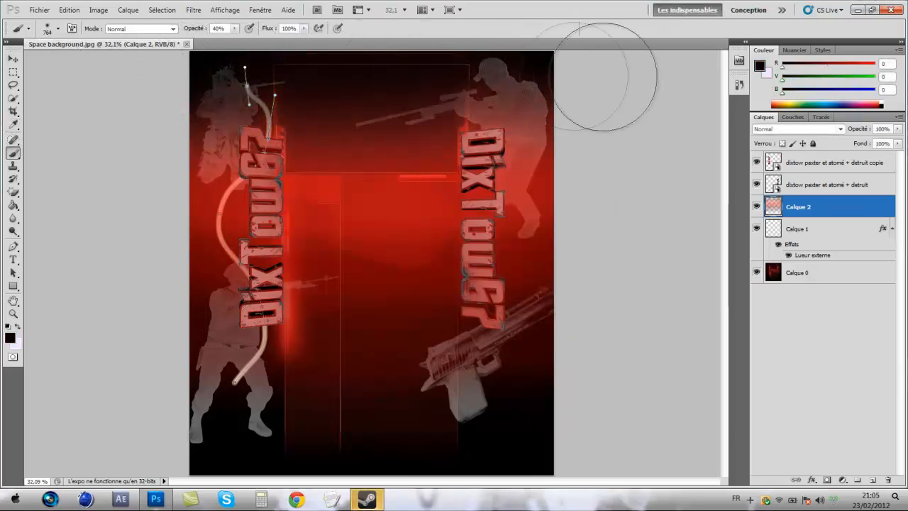
drag(674, 431, 122, 427)
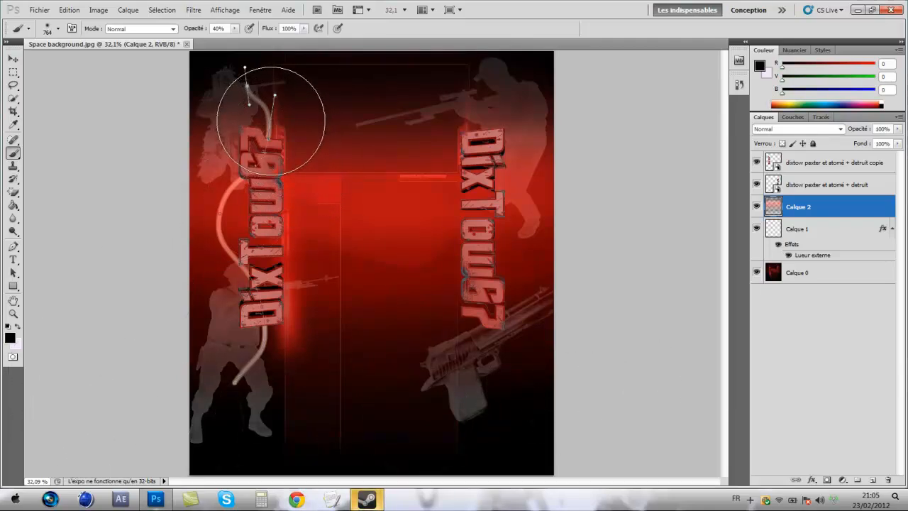
drag(270, 126, 248, 312)
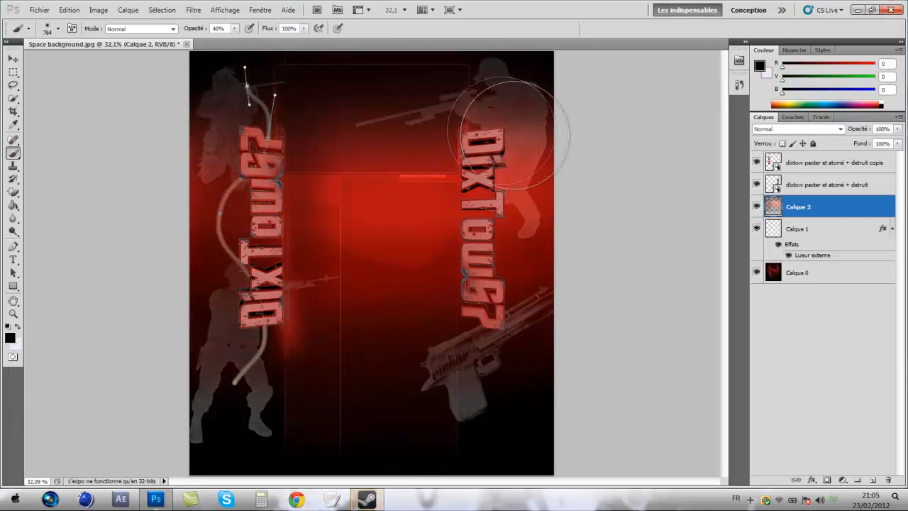
drag(484, 125, 483, 322)
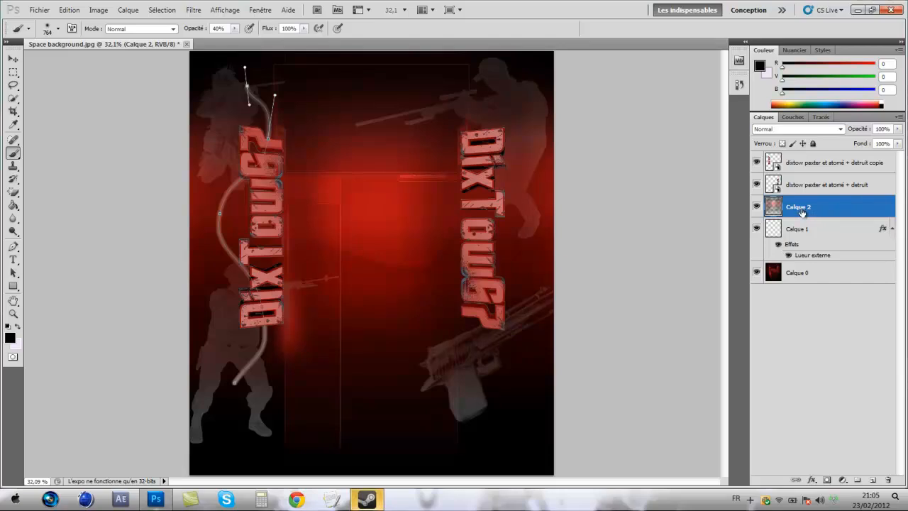
- Move Calque 2 to the top of the layer stack and set its blend mode to Incrustation
drag(802, 213, 805, 161)
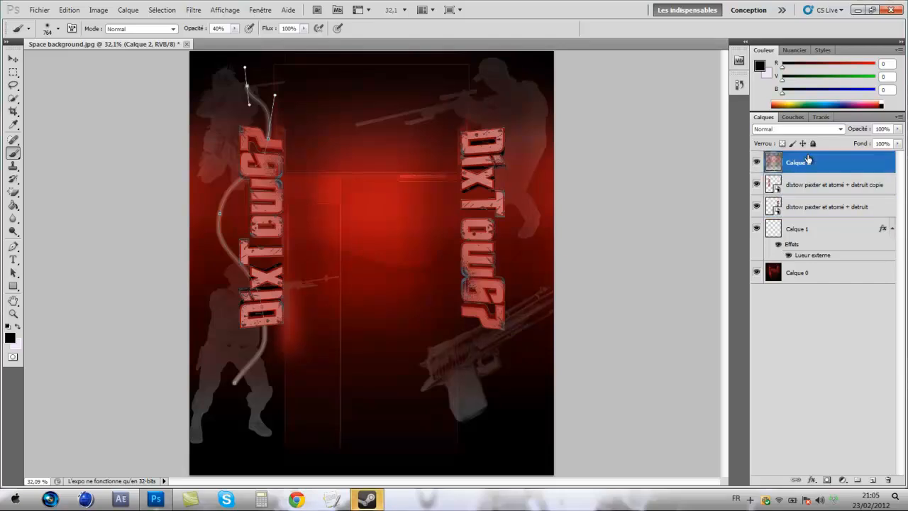
click(795, 129)
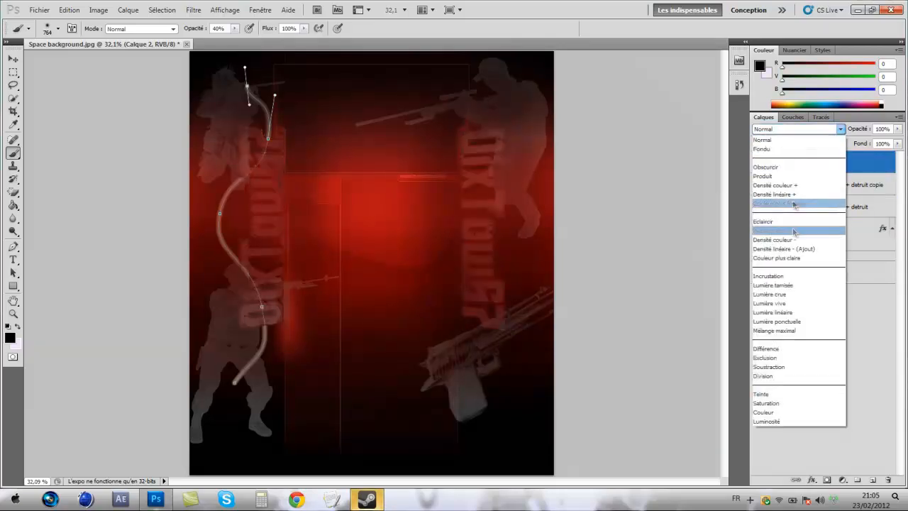
click(794, 276)
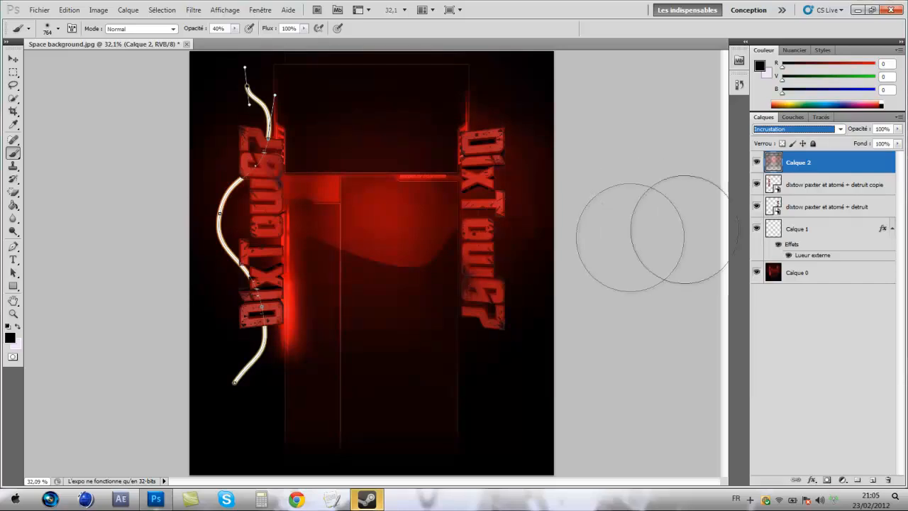
click(799, 304)
click(794, 167)
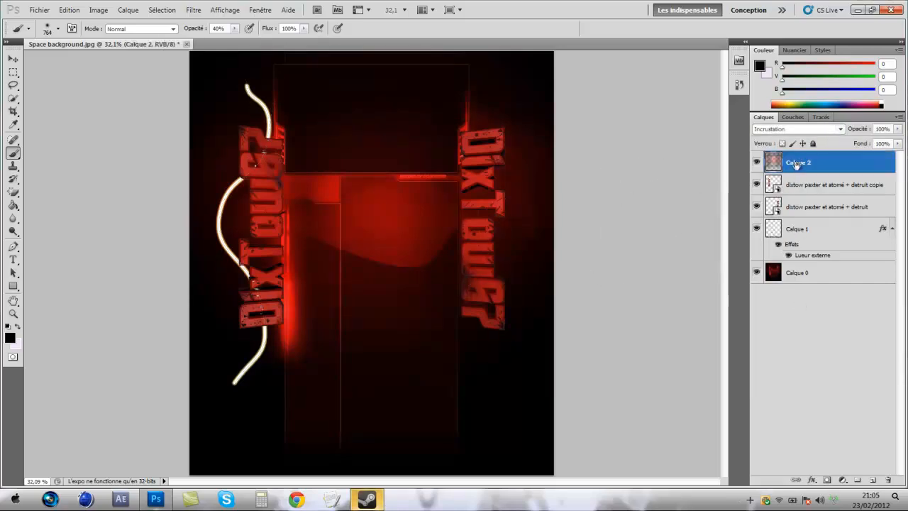
- Delete Calque 2 and add a new empty layer above the two logo layers
right_click(797, 165)
click(816, 228)
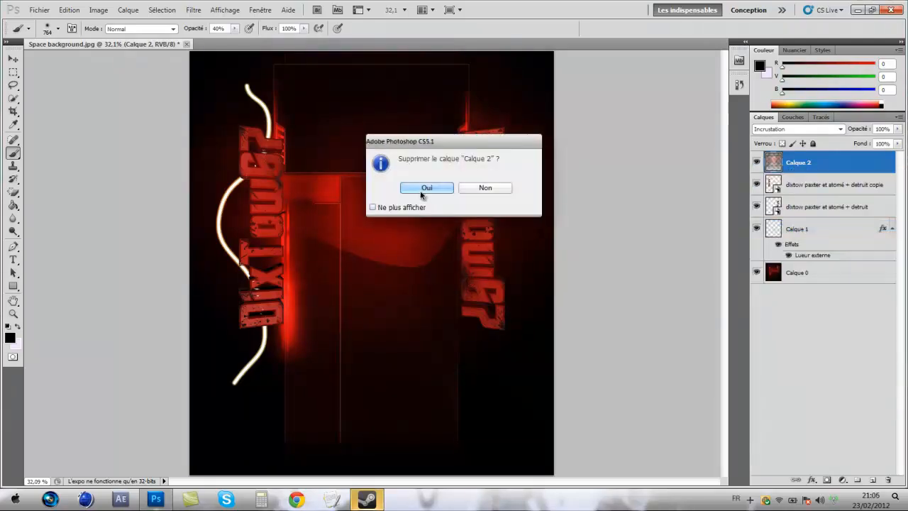
click(422, 188)
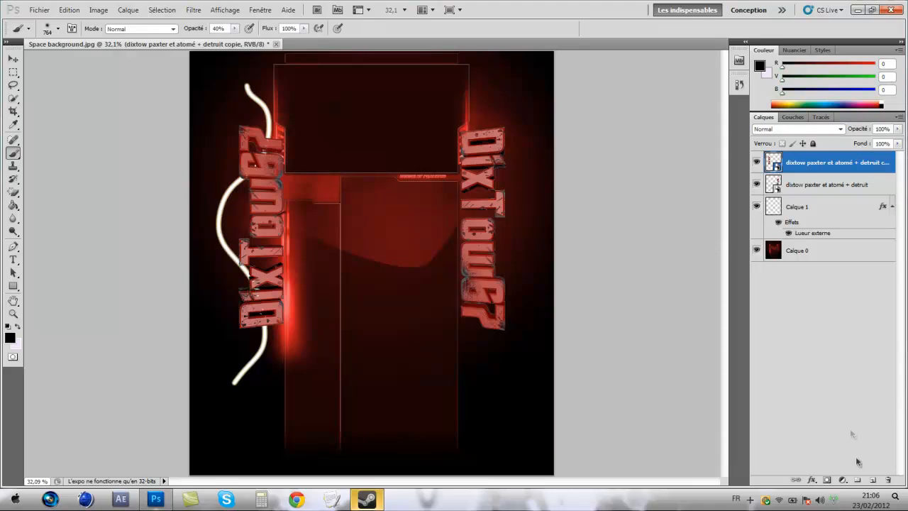
click(872, 481)
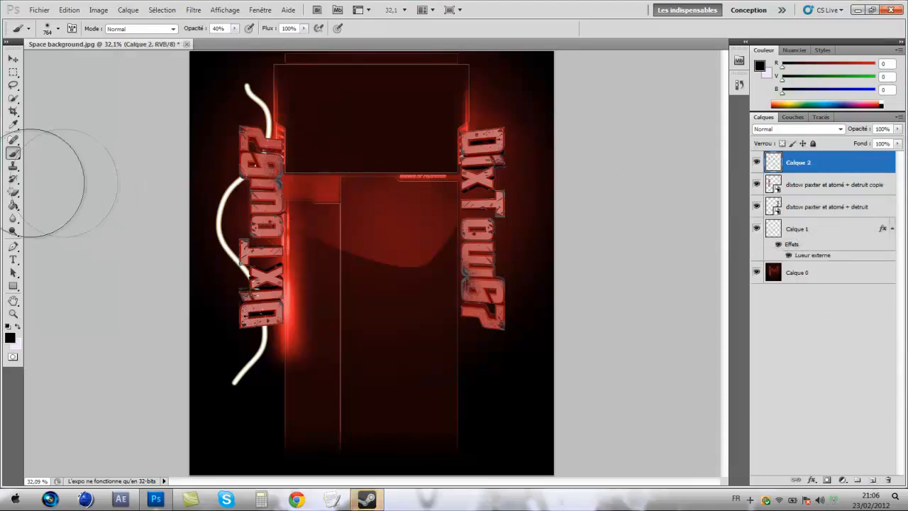
- Choose the 1000 px camouflaged soldier tip, set the foreground to white and stamp it once in the canvas's upper-left corner, over the left logo
right_click(212, 149)
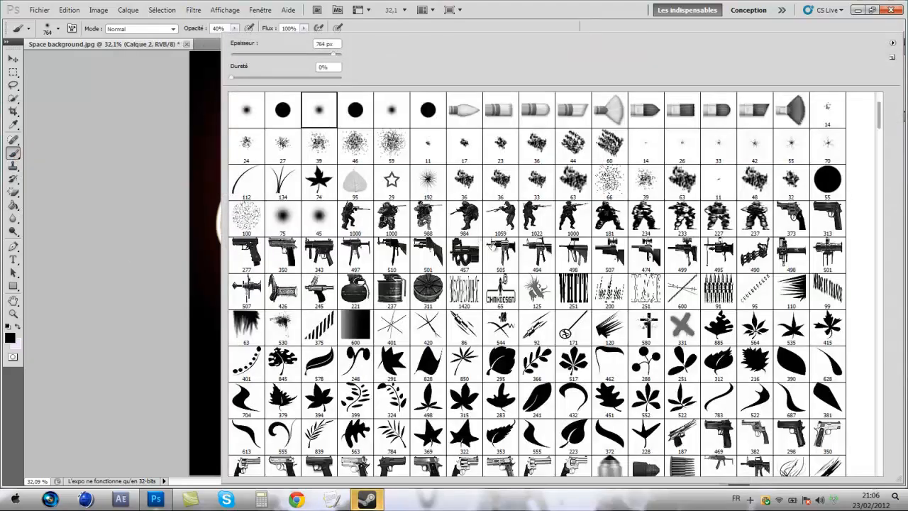
click(397, 218)
key(Return)
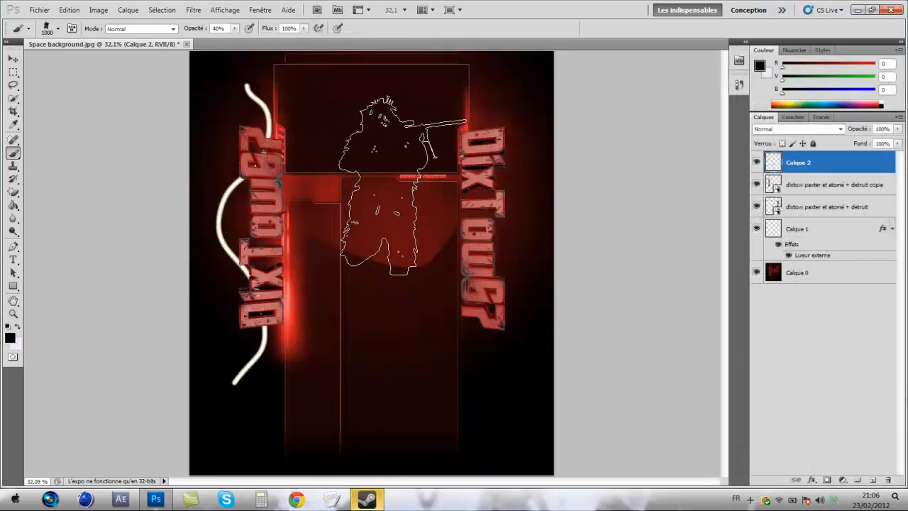
click(13, 337)
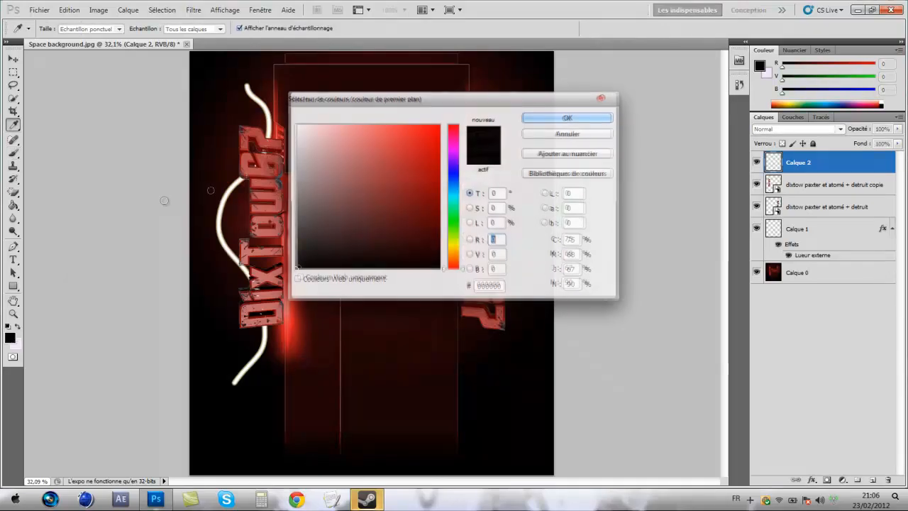
drag(319, 154, 296, 126)
click(538, 119)
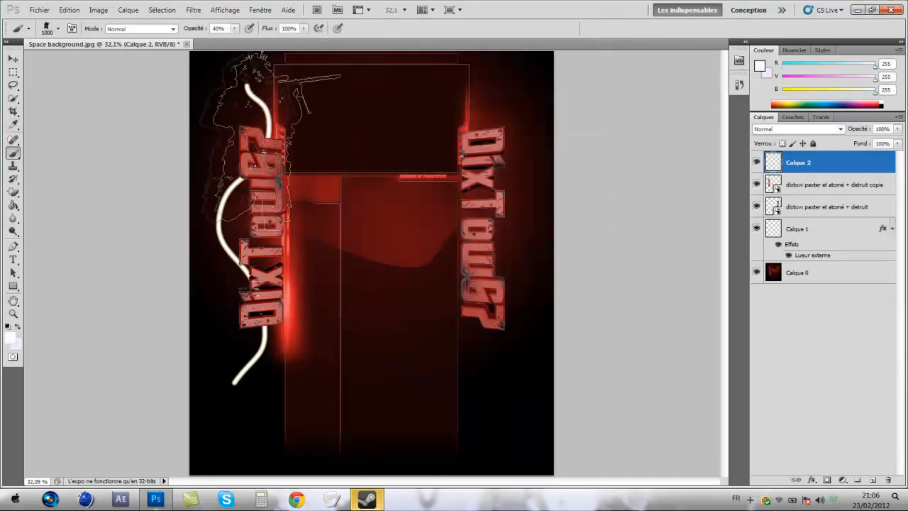
click(255, 151)
- Stamp the 984 px soldier tip once over the right logo's upper part and the standing rifleman tip once in the canvas's lower-left area
right_click(403, 178)
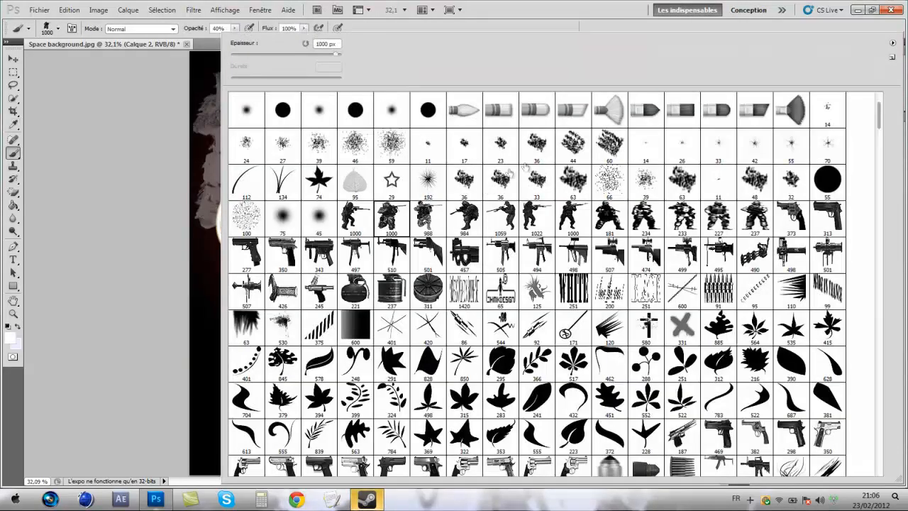
click(443, 26)
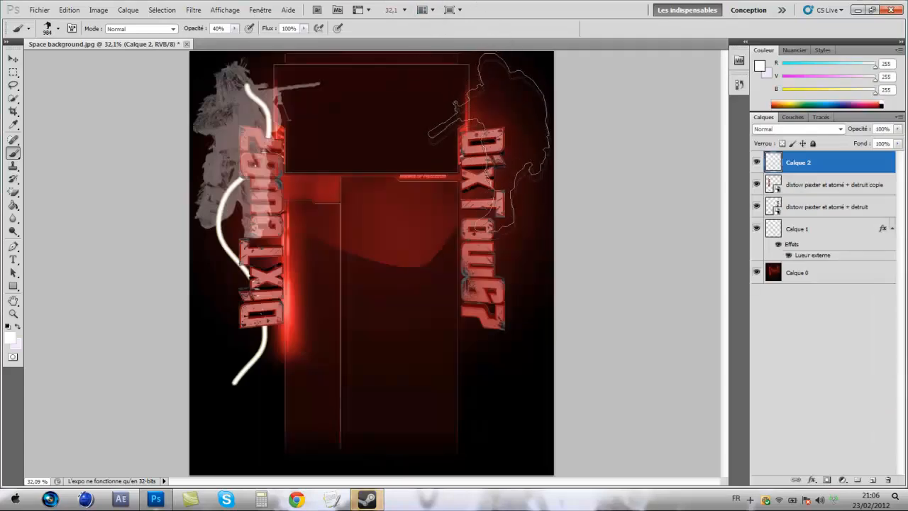
click(490, 145)
right_click(424, 144)
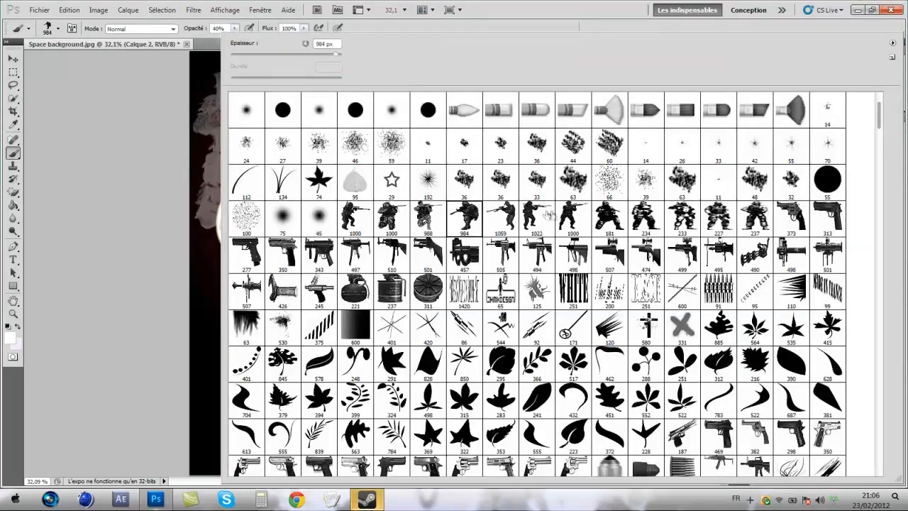
click(485, 27)
click(271, 360)
- Choose the slanted pistol tip, enlarge it to 666 px, stamp it once below the right logo and add a new layer on top
right_click(421, 224)
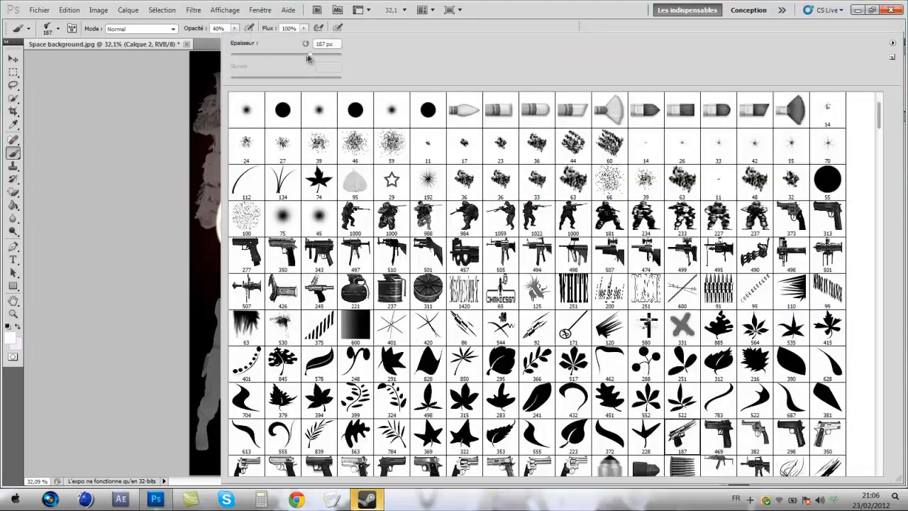
click(350, 31)
click(467, 358)
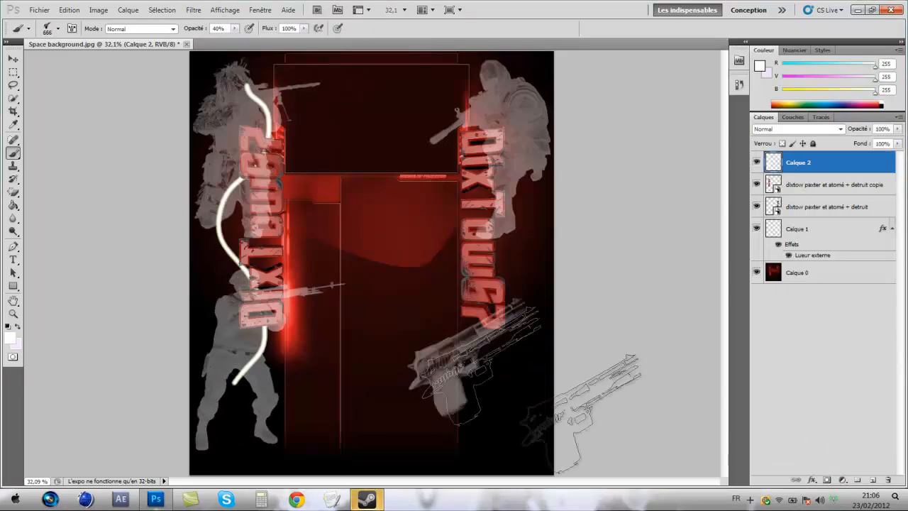
click(873, 480)
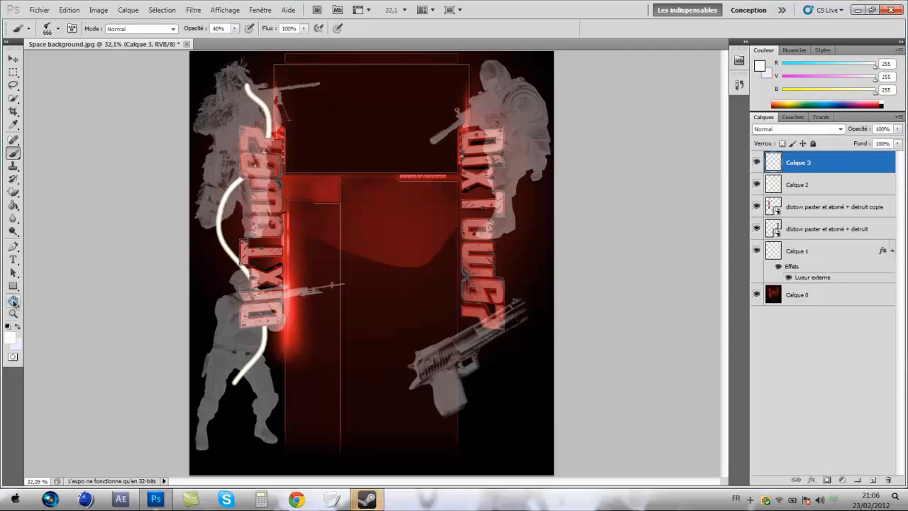
- Set the foreground to black and, with the soft round tip at 666 px, paint over the silhouettes and both logos on Calque 3
click(12, 339)
text(0)
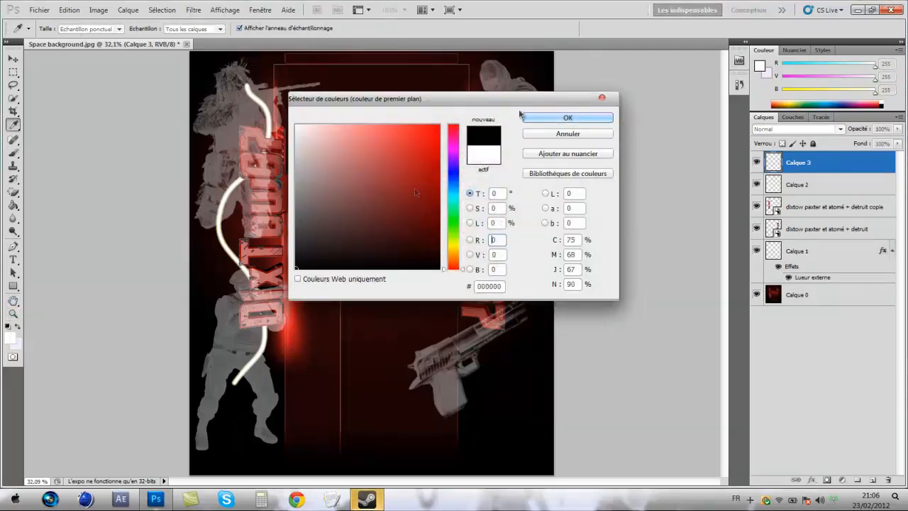
click(569, 115)
right_click(310, 176)
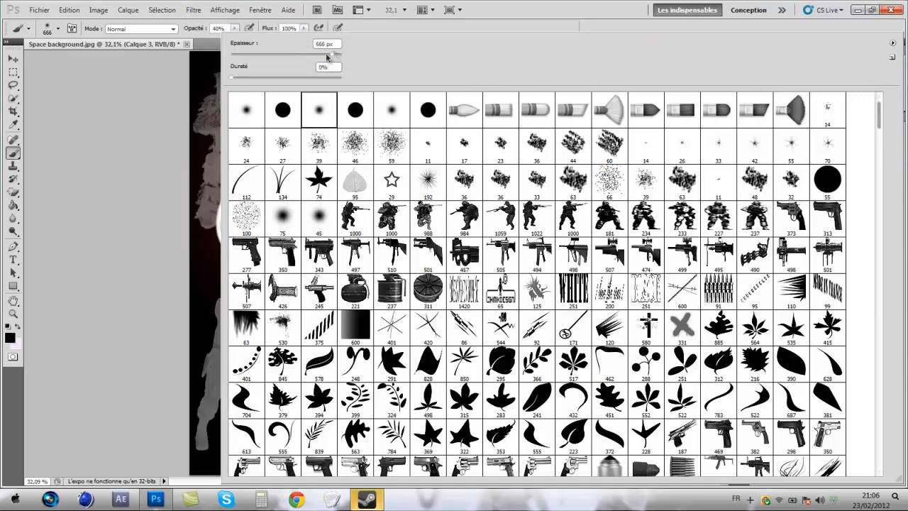
click(390, 24)
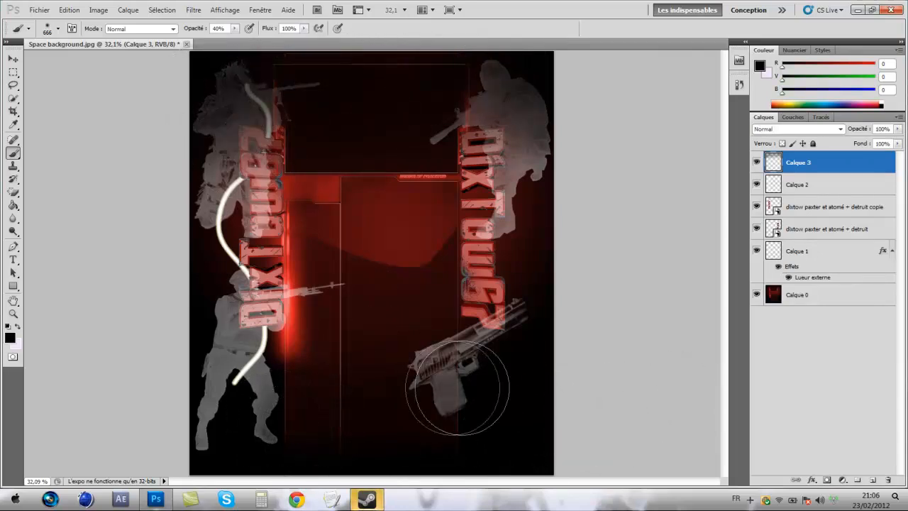
drag(484, 427, 90, 437)
mouse_move(244, 103)
mouse_down()
mouse_move(251, 171)
mouse_move(246, 193)
mouse_up()
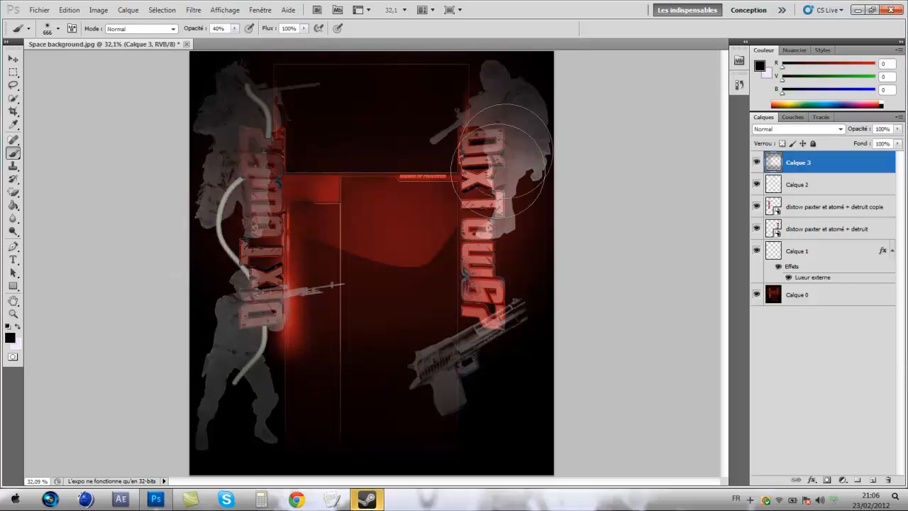
drag(499, 159, 486, 331)
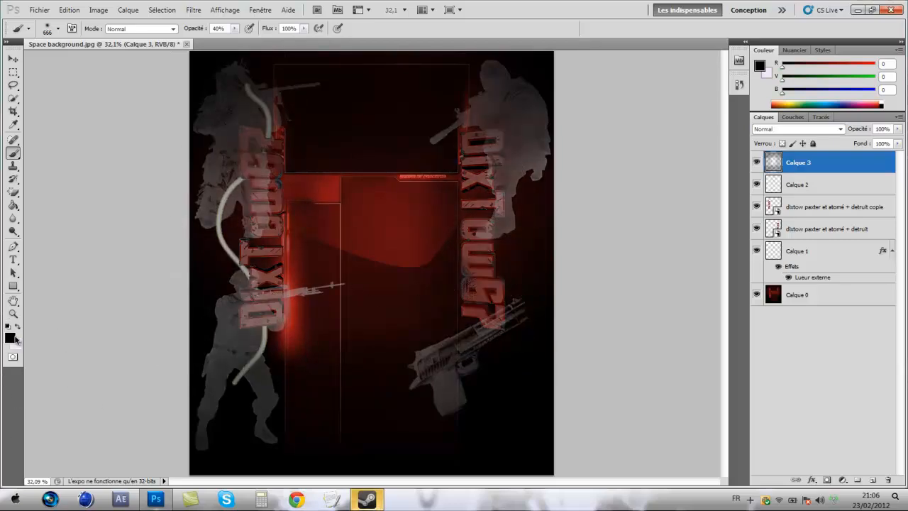
- Paint dark red #6d0000 over the canvas's lower half, and brighter red (R 204, V 0, B 0) across its middle
click(12, 339)
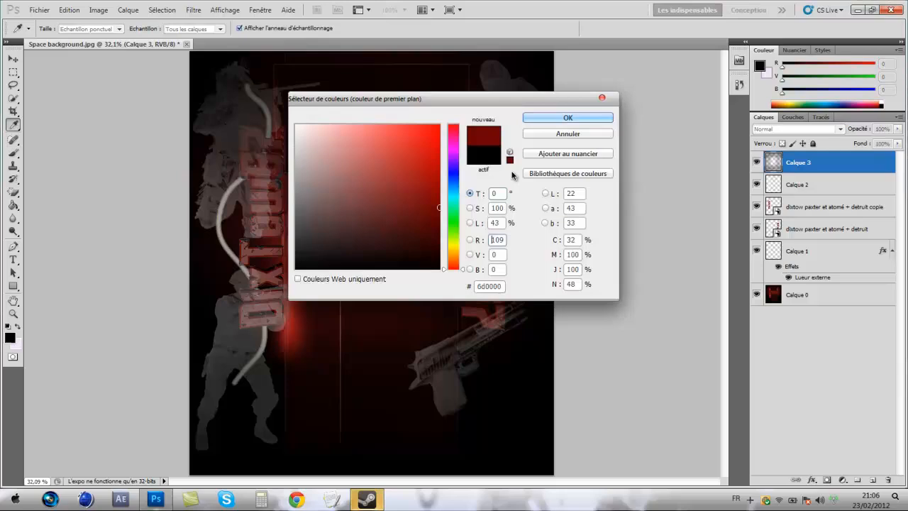
click(568, 117)
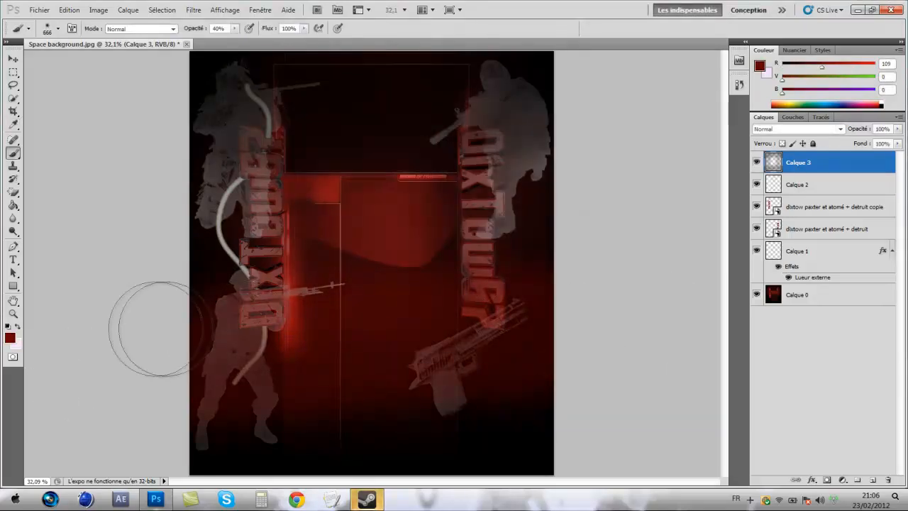
click(10, 339)
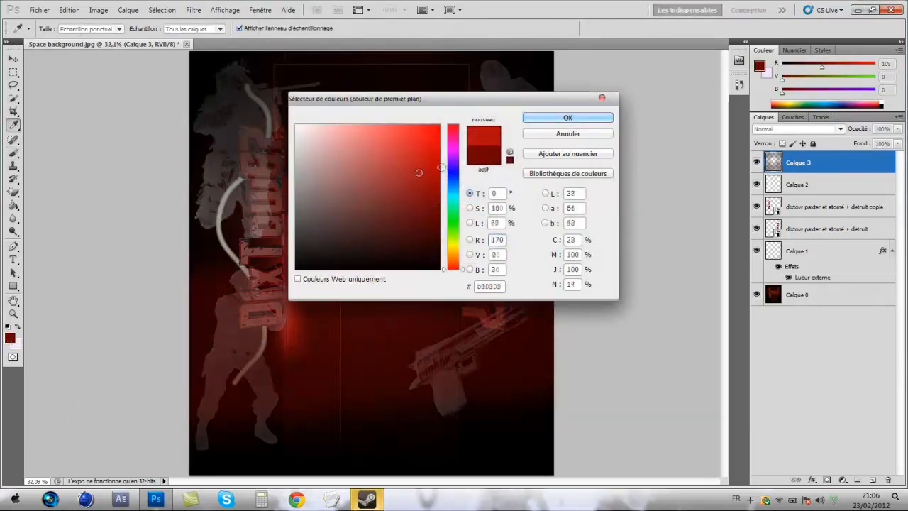
click(542, 121)
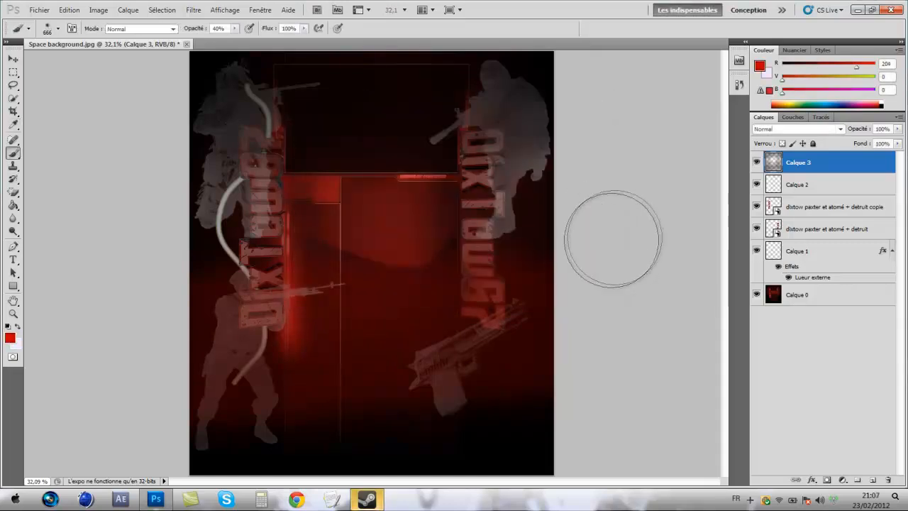
mouse_move(613, 242)
mouse_down()
mouse_move(192, 276)
mouse_move(612, 226)
mouse_move(572, 226)
mouse_up()
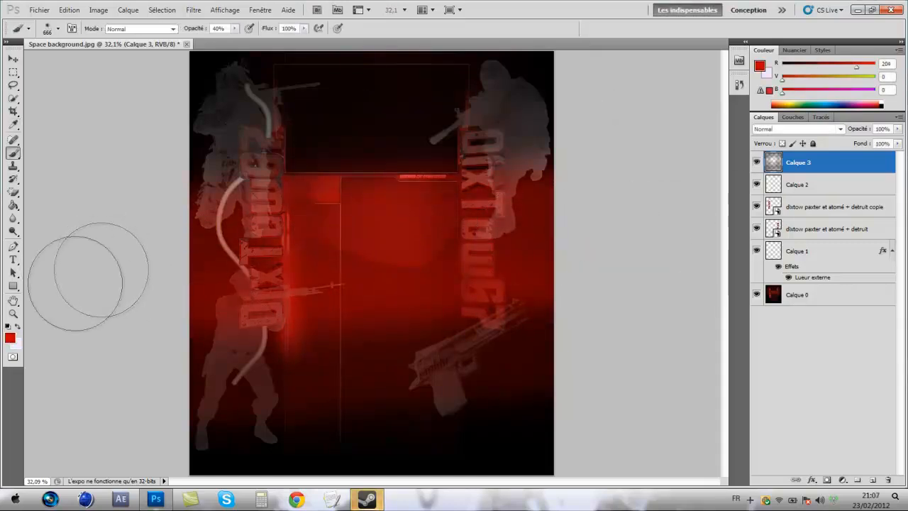
- Paint light red #ff6565 across the upper half of Calque 3 and set the layer's blending mode to Incrustation
click(10, 339)
drag(380, 155, 383, 113)
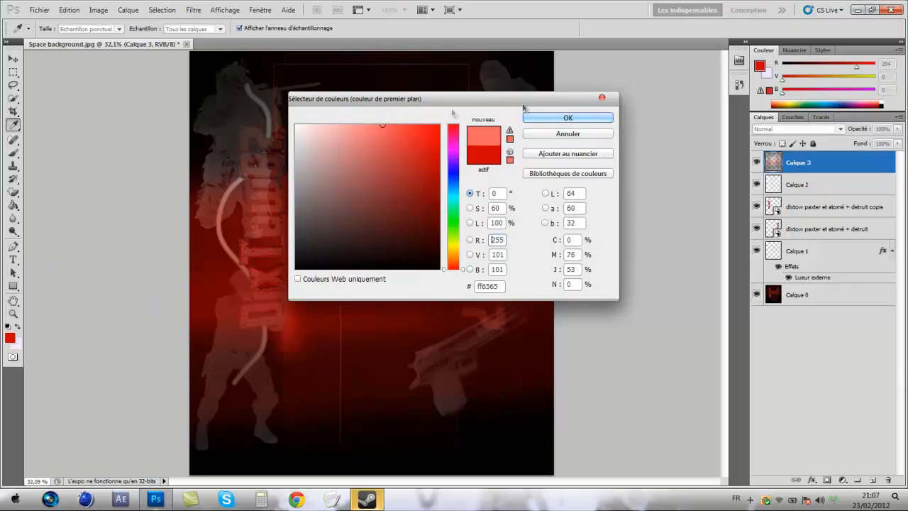
click(556, 119)
mouse_move(561, 141)
mouse_down()
mouse_move(769, 155)
mouse_move(498, 214)
mouse_move(522, 274)
mouse_up()
click(797, 130)
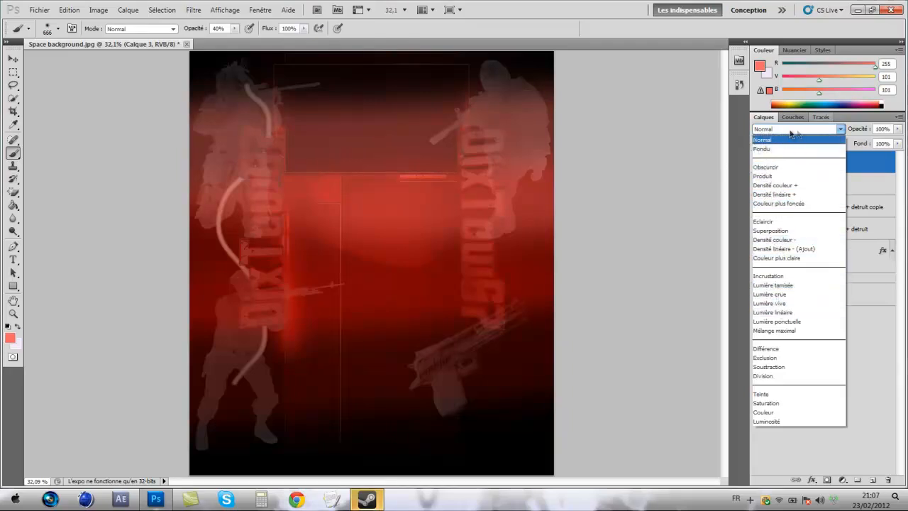
click(783, 277)
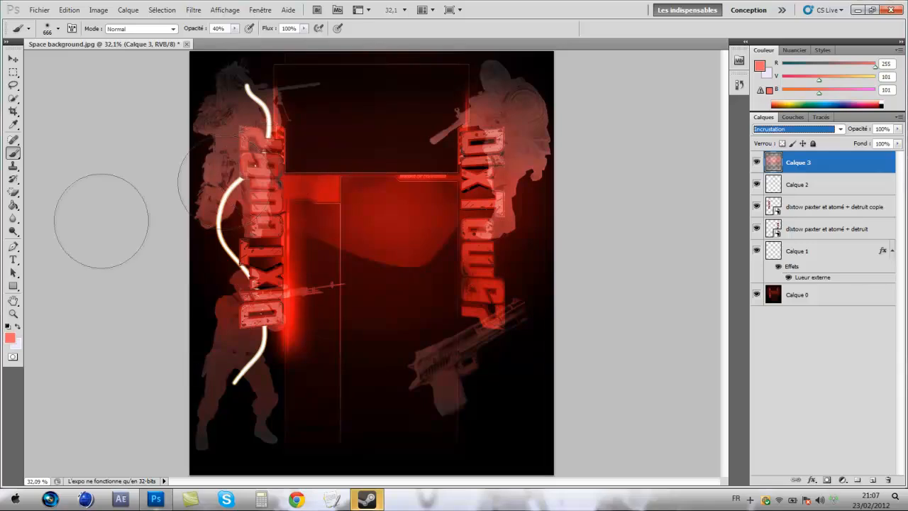
- Set the foreground to black and the brush opacity to 20%, and paint down over the left logo
click(10, 338)
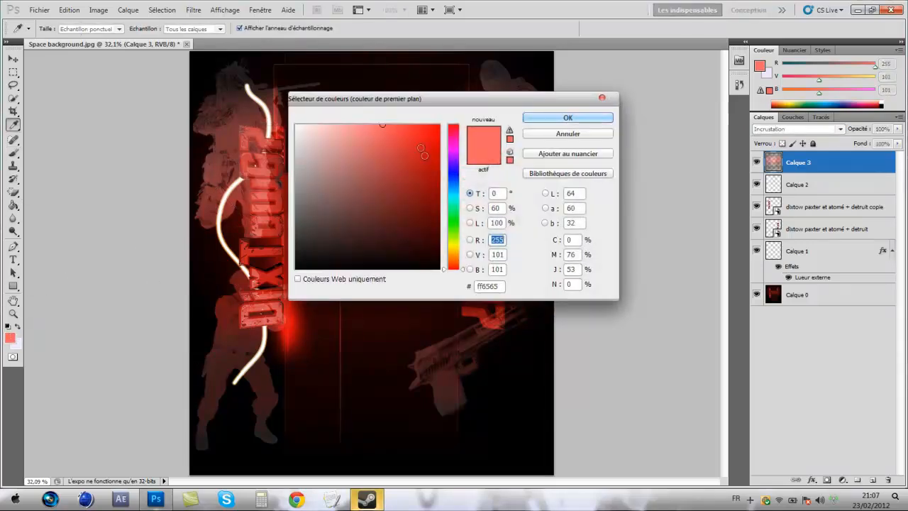
drag(425, 155, 356, 271)
click(541, 118)
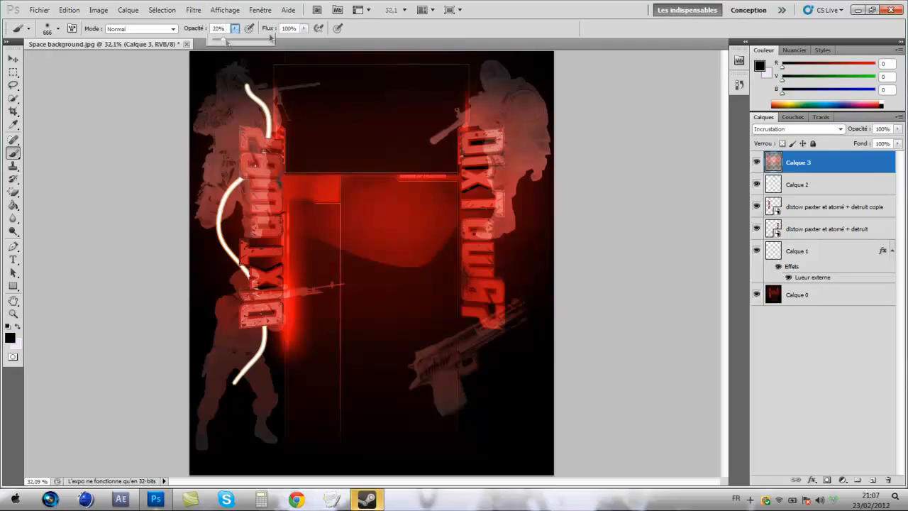
drag(264, 148, 255, 331)
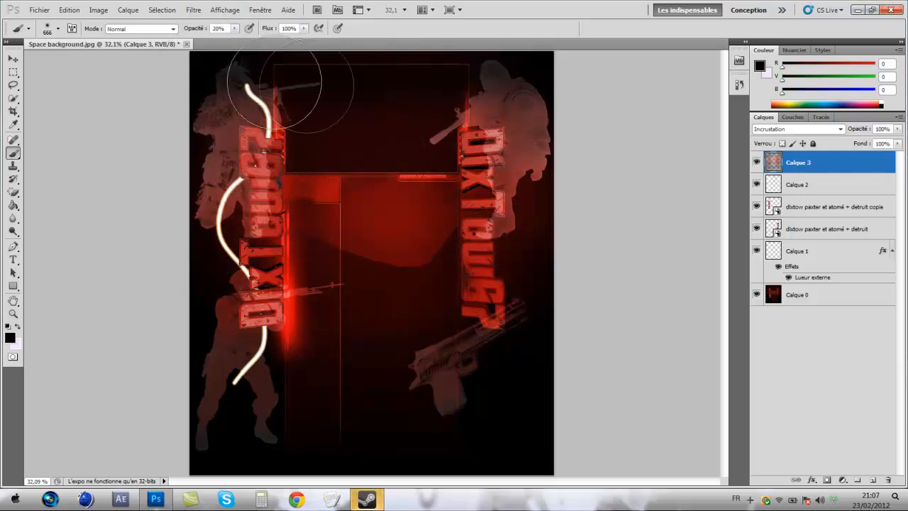
- Set the foreground to white and the brush opacity to 8%, and lightly brighten the silhouettes and logos
click(10, 338)
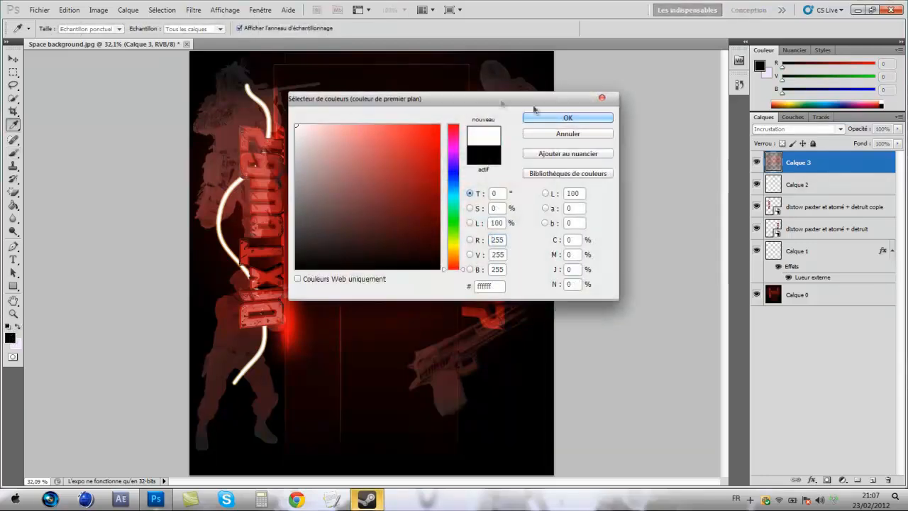
click(539, 116)
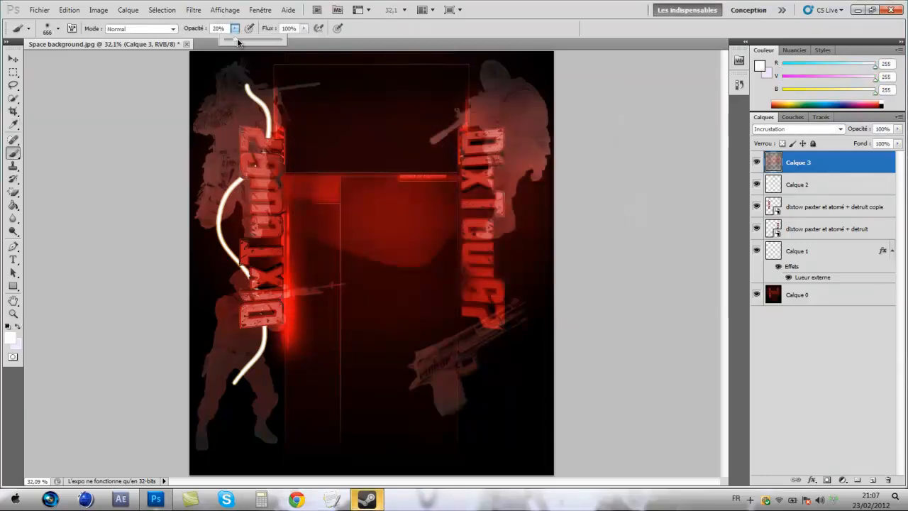
drag(230, 44, 229, 43)
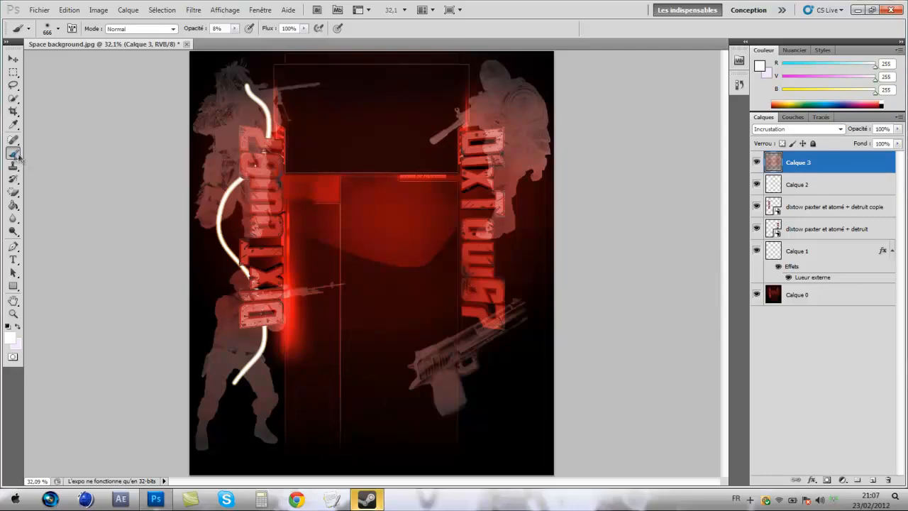
- Choose the 88 px cross-shaped sparkle tip and enlarge it to 463 px
right_click(247, 181)
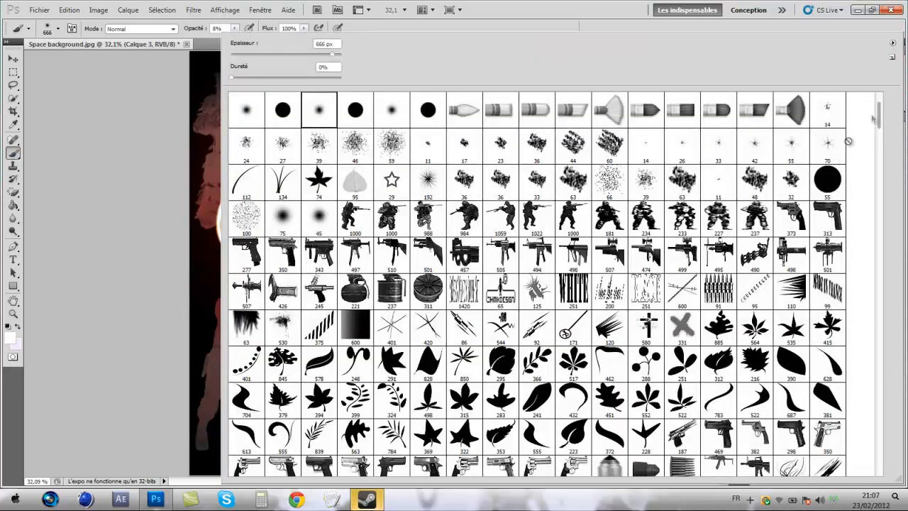
drag(879, 117, 876, 257)
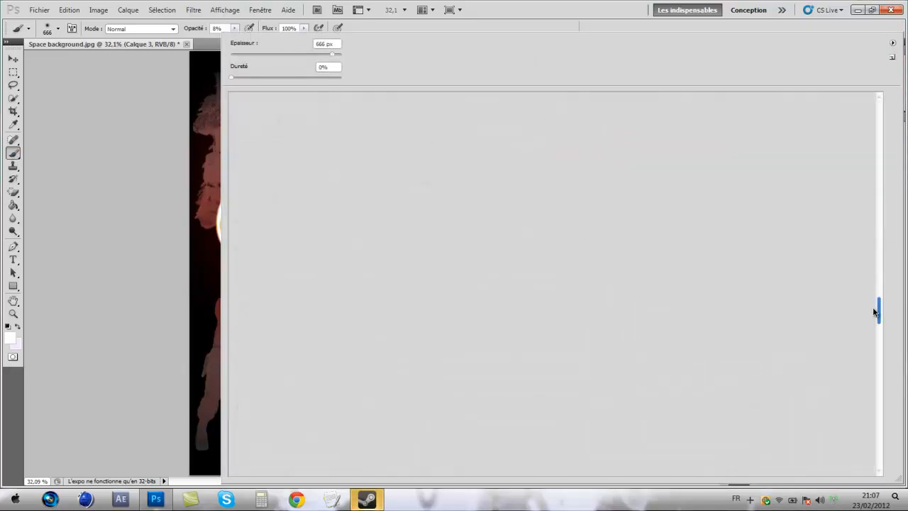
drag(876, 310, 867, 362)
click(439, 249)
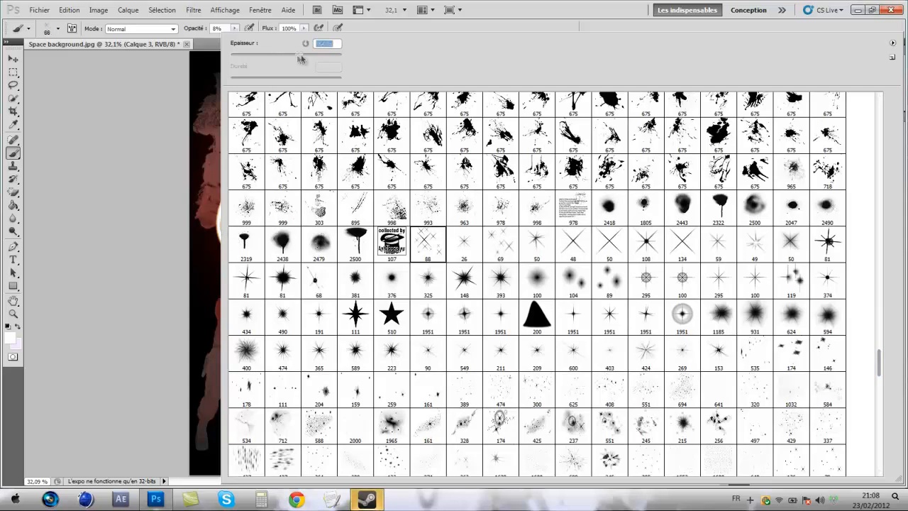
click(359, 31)
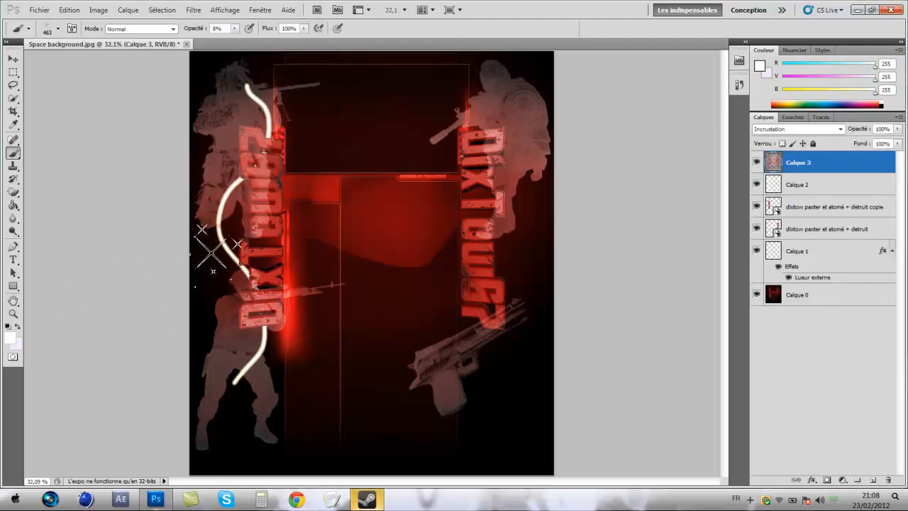
- Add a new layer directly beneath Calque 3 and stamp the sparkles beside the wavy line near the left logo
click(874, 481)
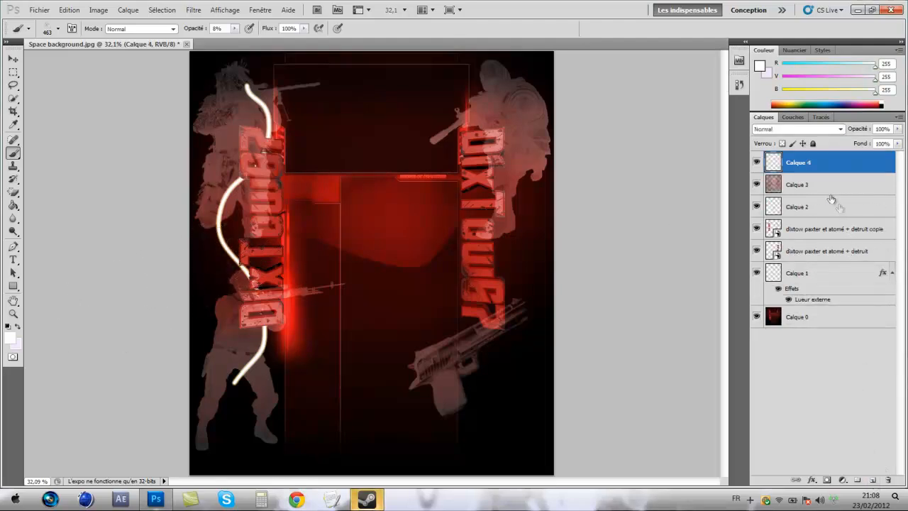
drag(819, 165, 822, 194)
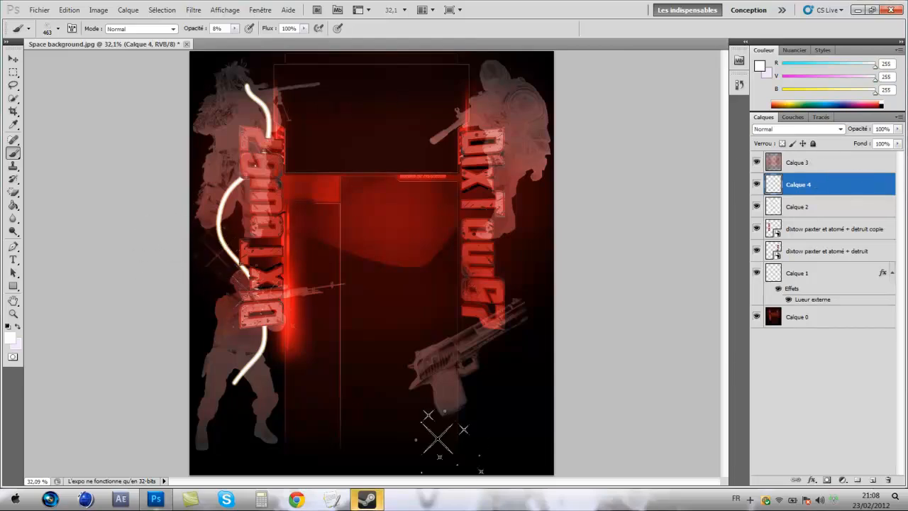
click(302, 334)
- Choose the 69 px sparkle tip, enlarge it to 453 px and stamp it beside the right logo, near the canvas's right edge
right_click(655, 318)
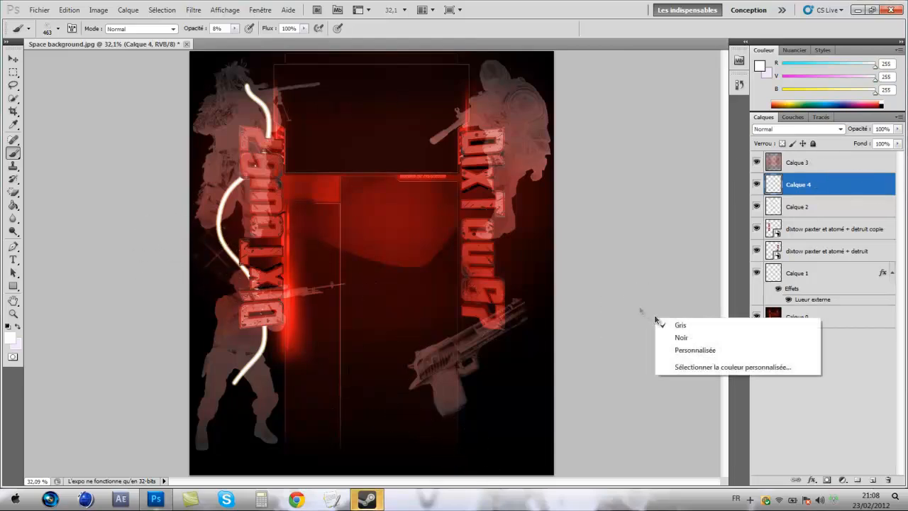
right_click(387, 258)
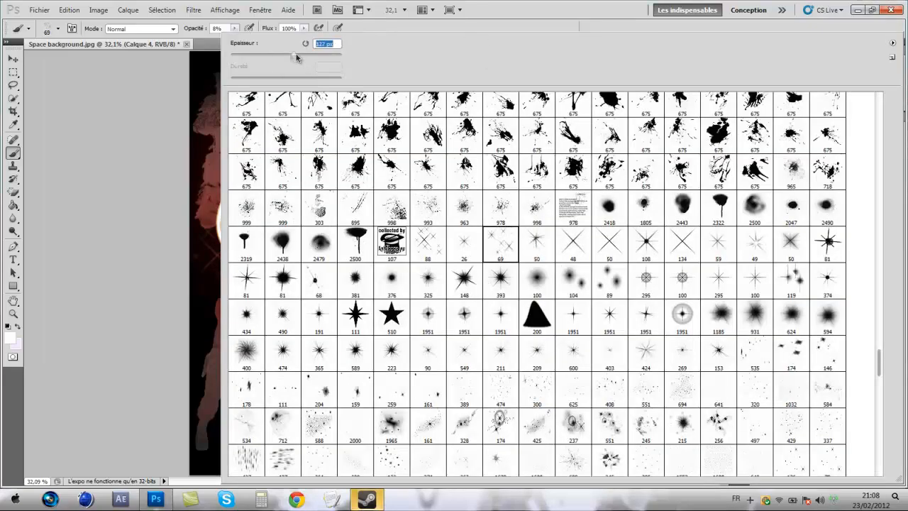
click(369, 33)
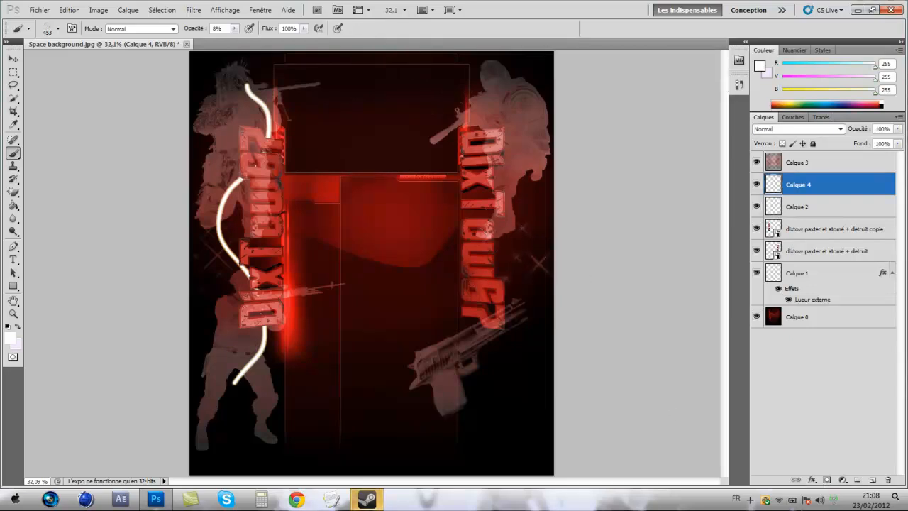
- Stamp the 634 px full-moon tip in the canvas's lower-right corner and the 324 px crescent tip, enlarged to 666 px, in the upper-left
right_click(368, 213)
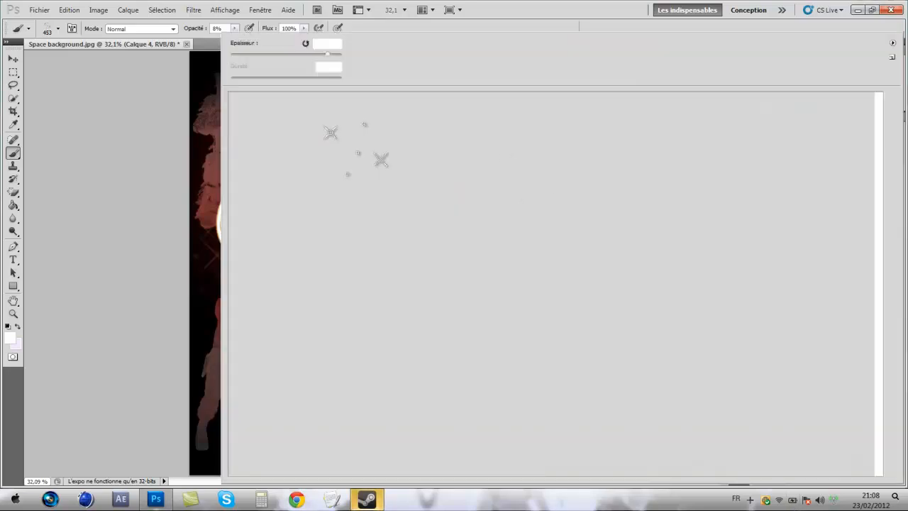
drag(880, 364, 880, 315)
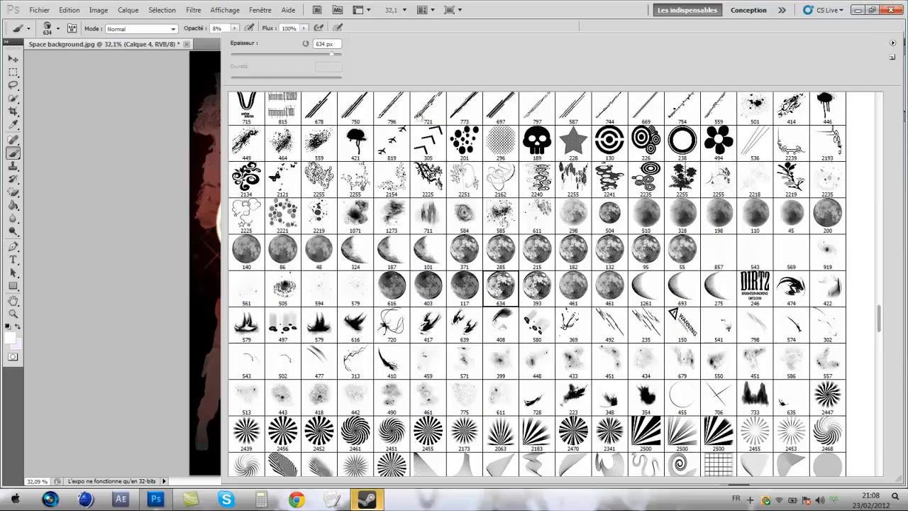
click(413, 33)
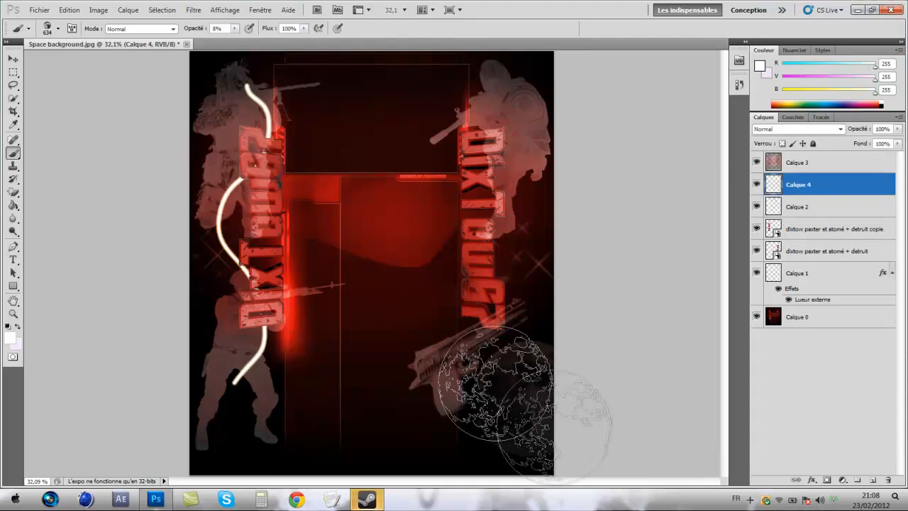
right_click(405, 243)
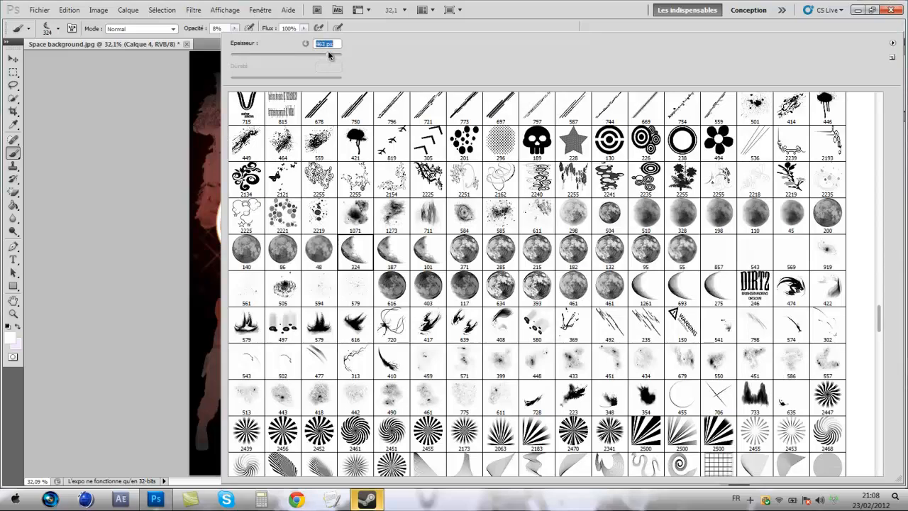
key(Return)
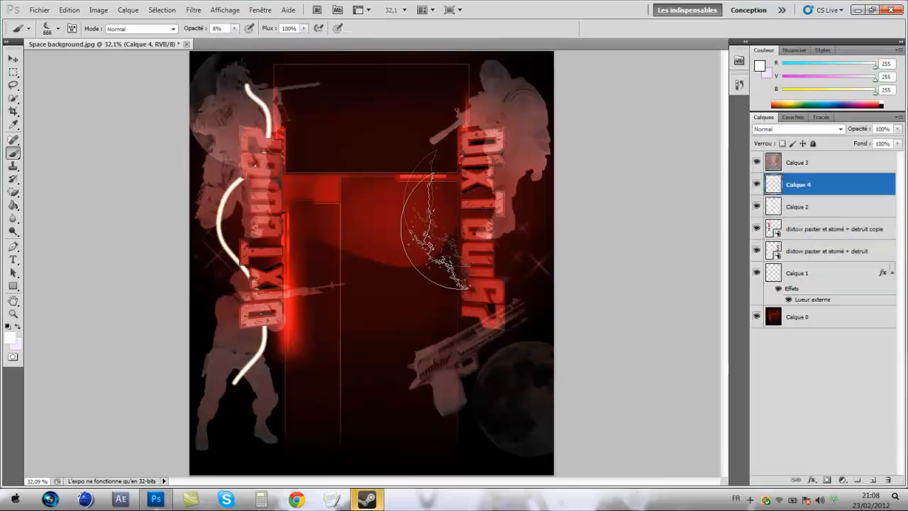
- Choose the 670 px radial sunburst brush tip and stamp it in the canvas's upper-right corner on Calque 4
right_click(442, 161)
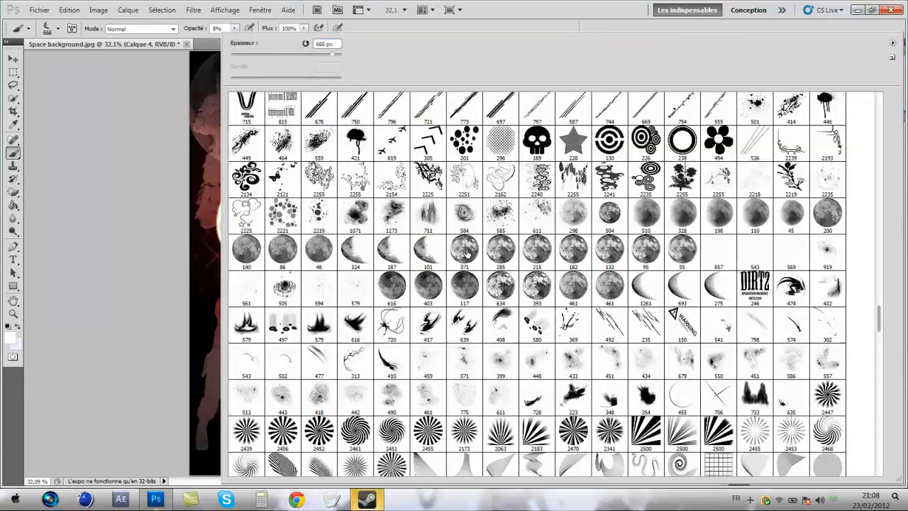
scroll(576, 334, down, 1)
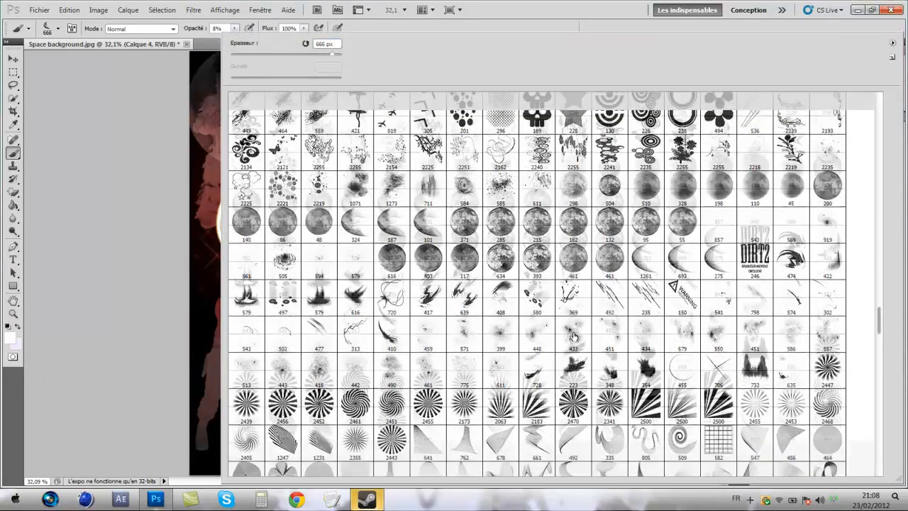
scroll(449, 210, up, 5)
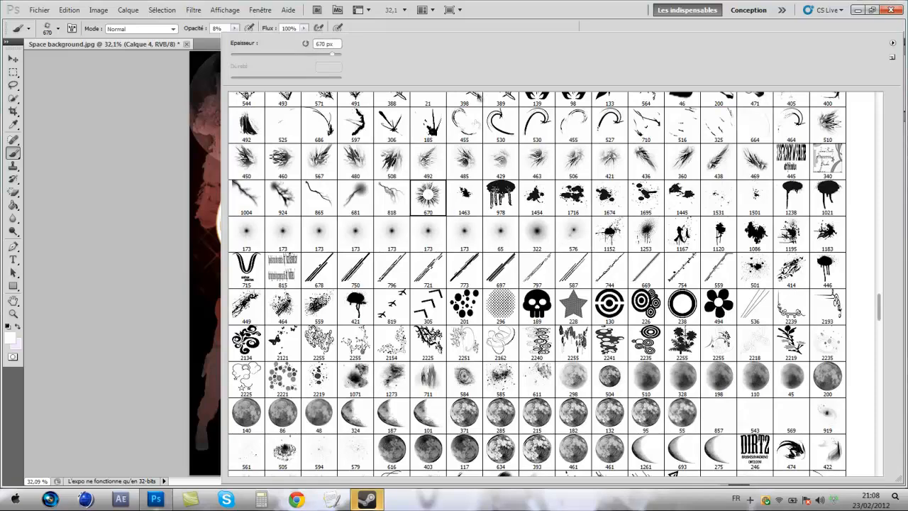
click(463, 34)
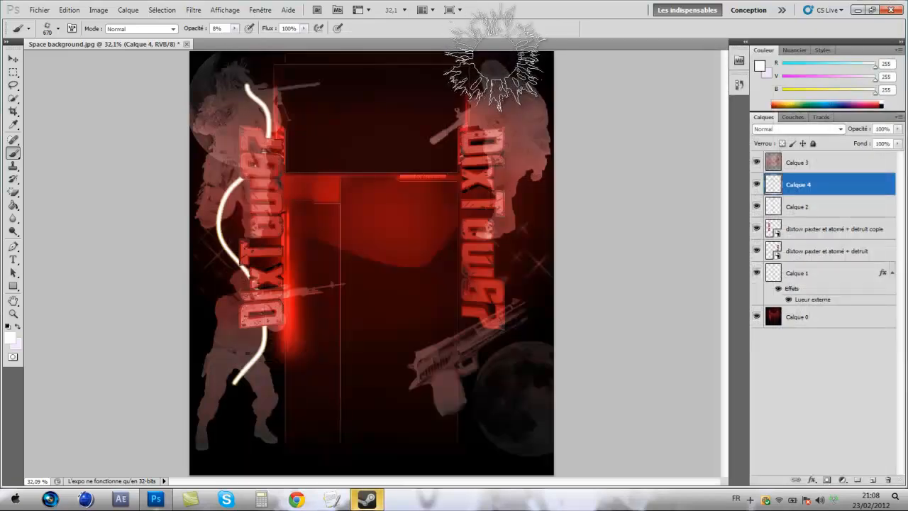
click(527, 82)
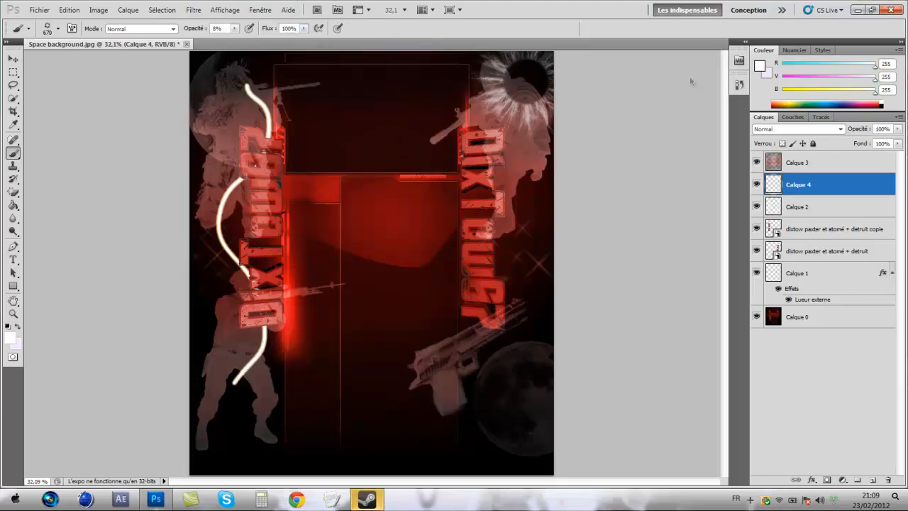
mouse_move(708, 3)
click(789, 27)
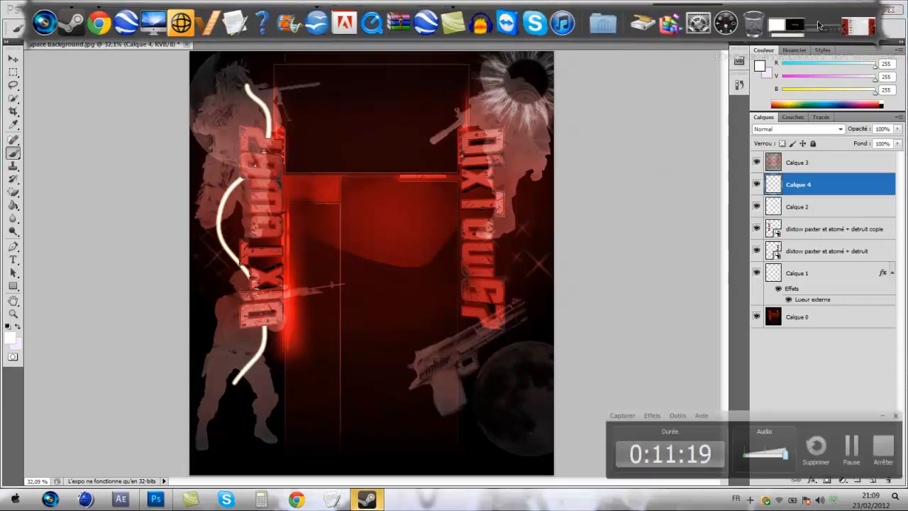
click(884, 416)
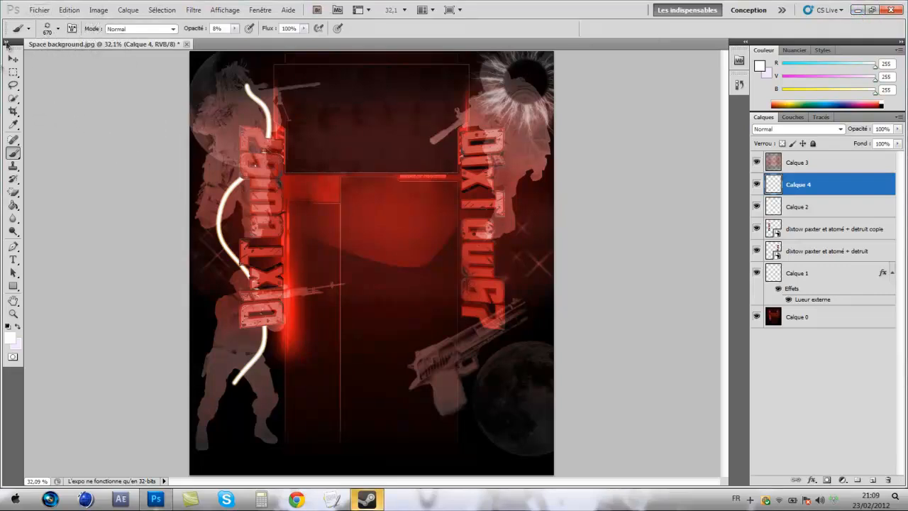
- Create a new blank document with a white background and stamp the 670 px sunburst tip on it once in white
click(39, 10)
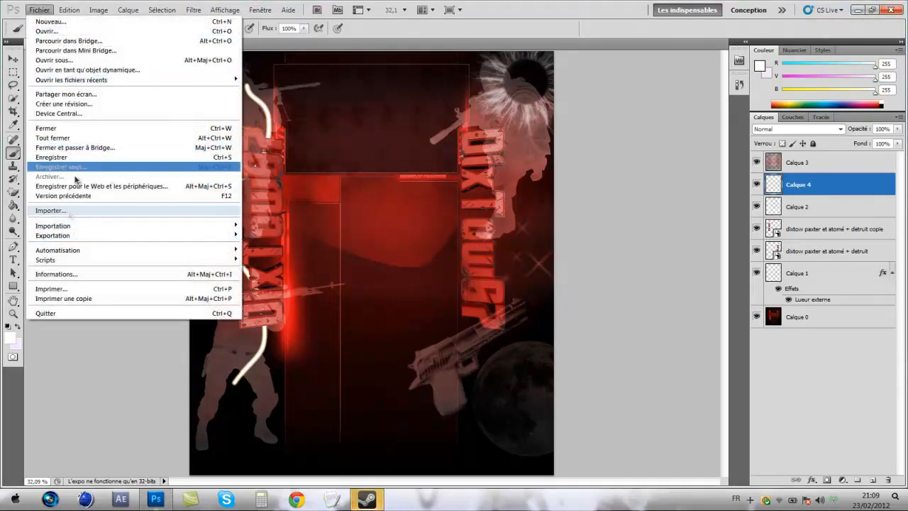
click(49, 23)
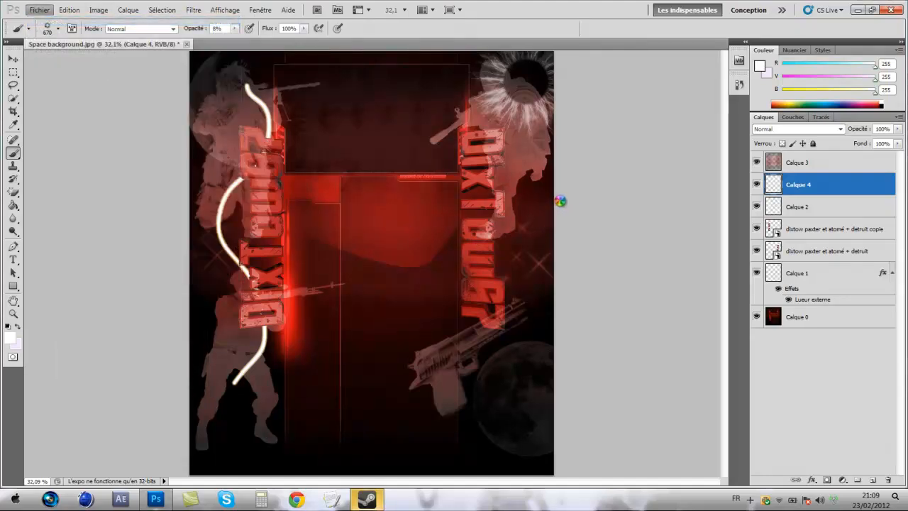
click(586, 123)
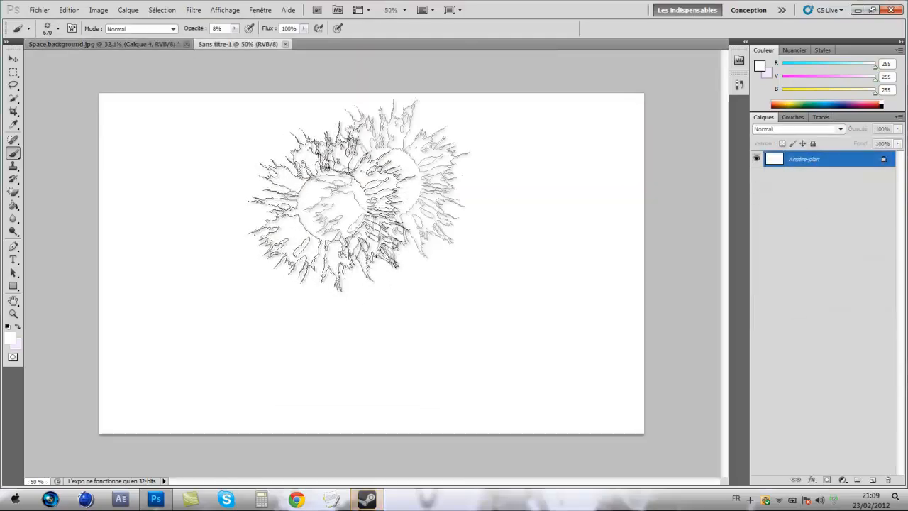
click(366, 278)
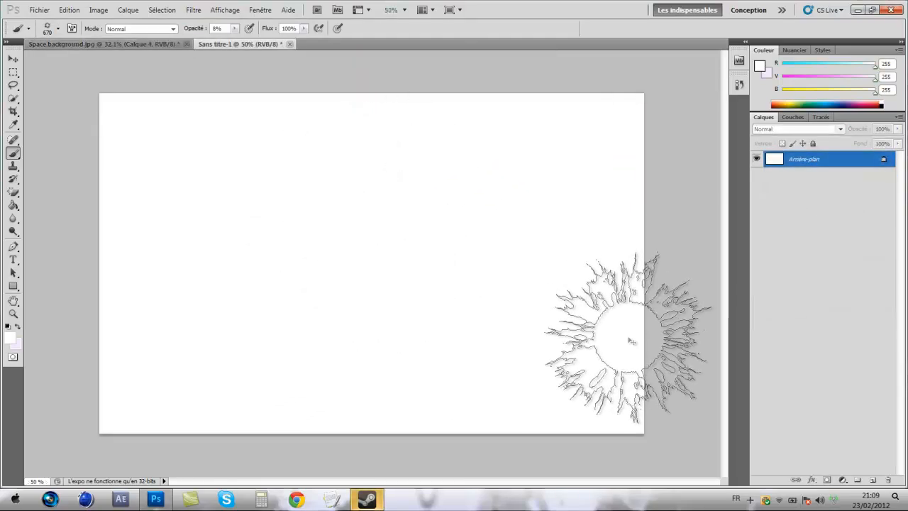
- Browse the installed brush tips back to the start of the collection
right_click(399, 173)
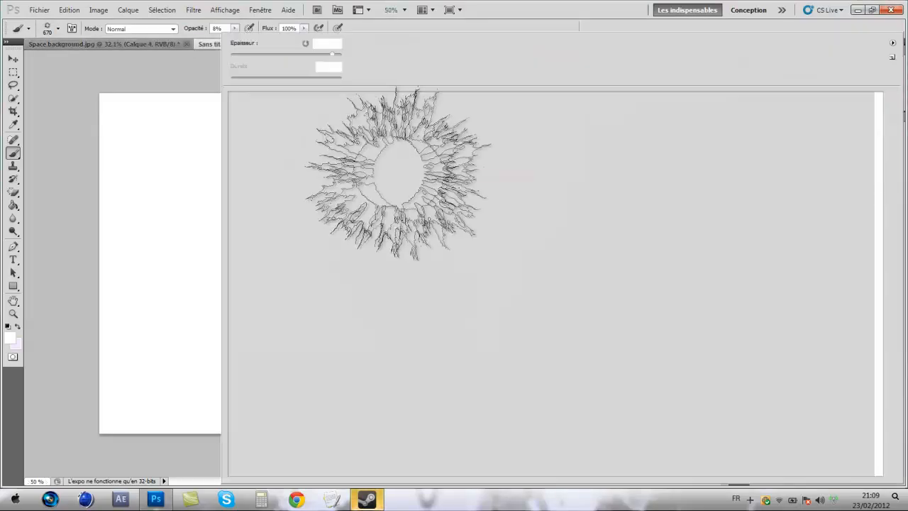
drag(880, 307, 882, 367)
drag(884, 419, 869, 162)
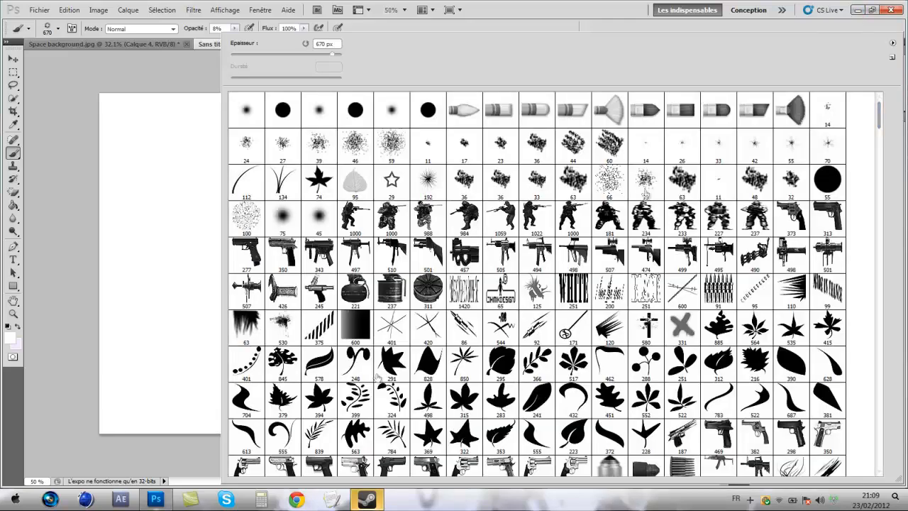
- Switch to Chrome, search Google for deviantart and open the site's Photoshop Brushes section
click(296, 501)
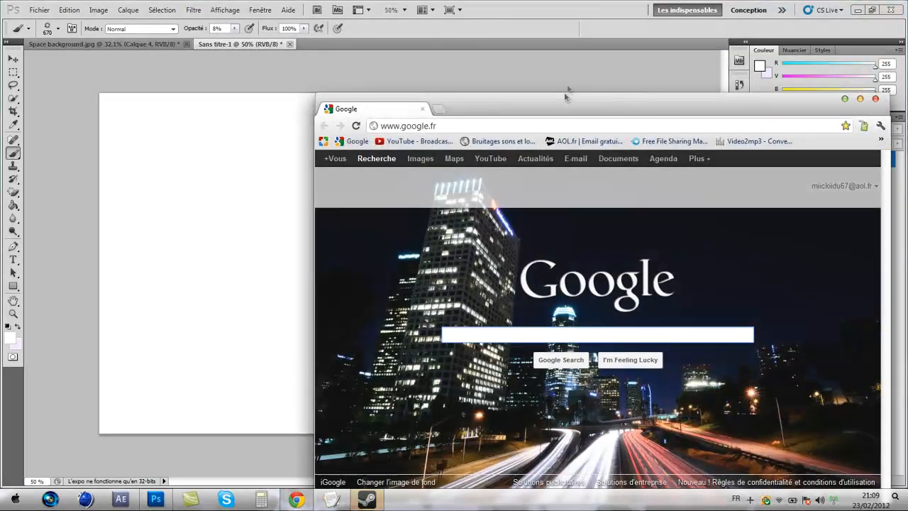
double_click(566, 95)
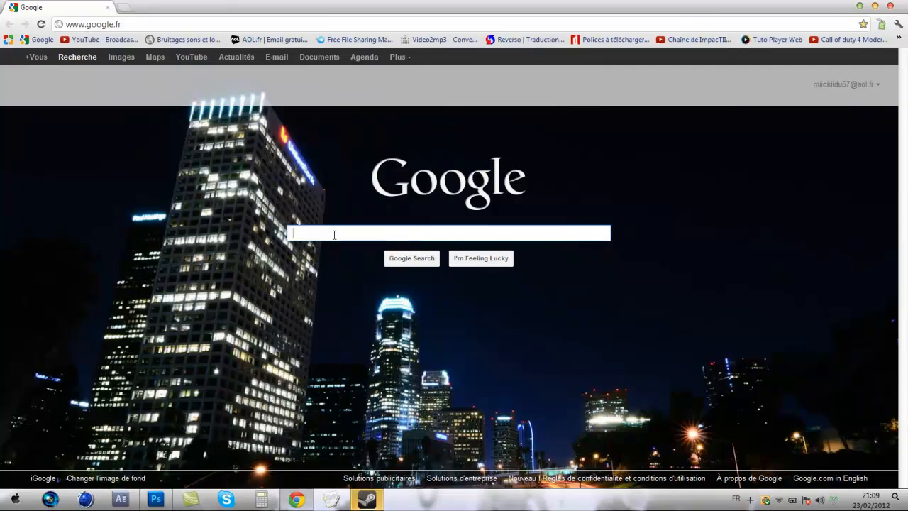
text(devia)
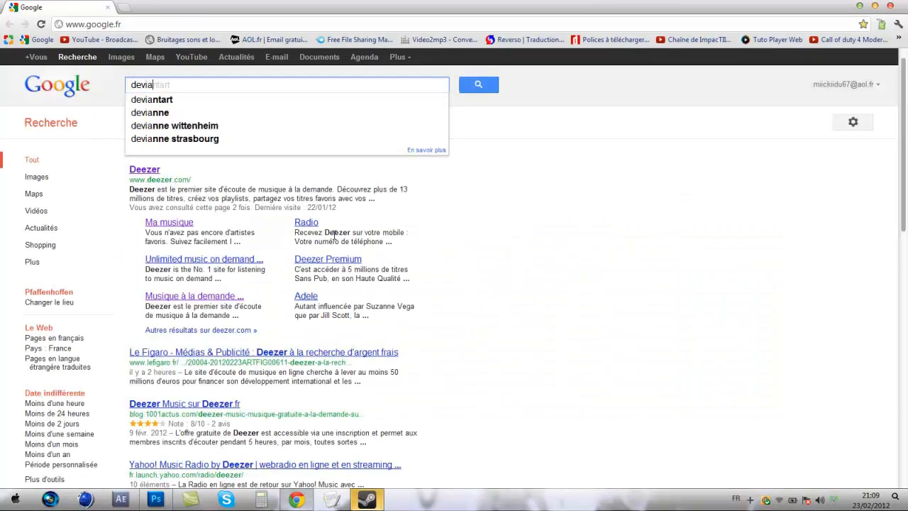
text(nt)
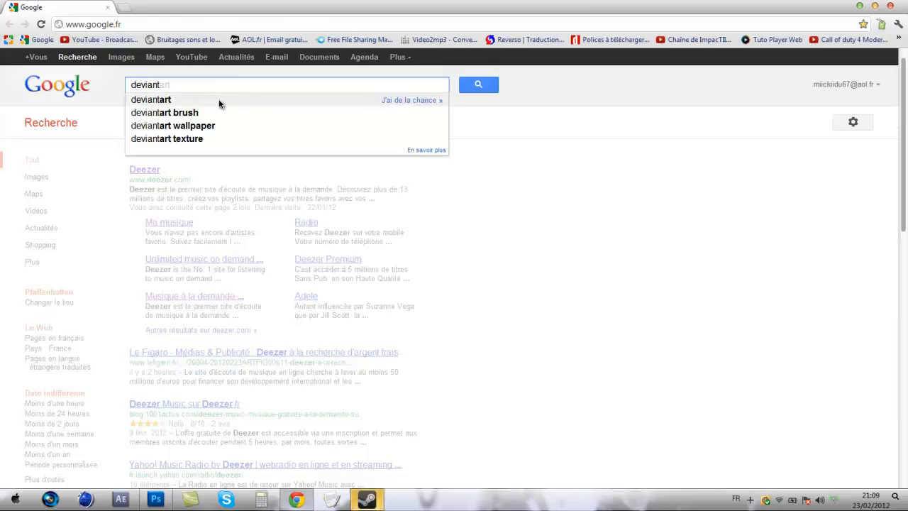
click(219, 100)
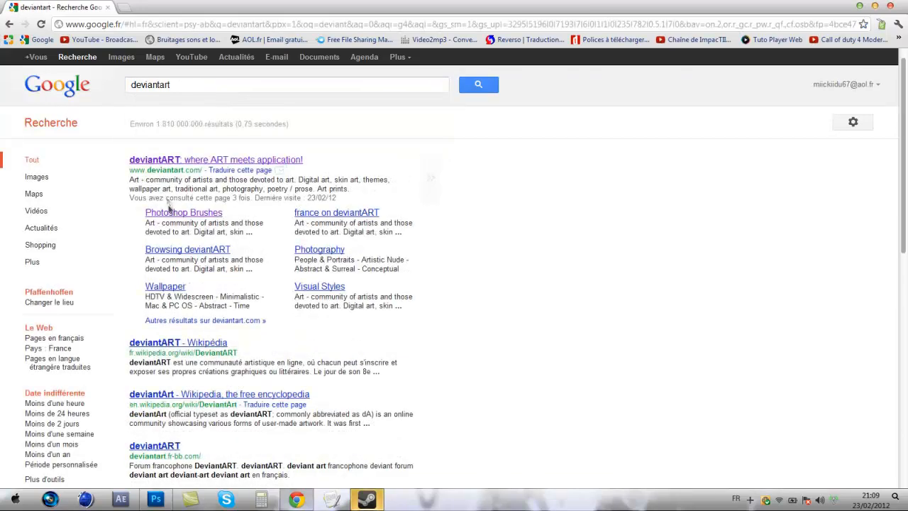
click(183, 219)
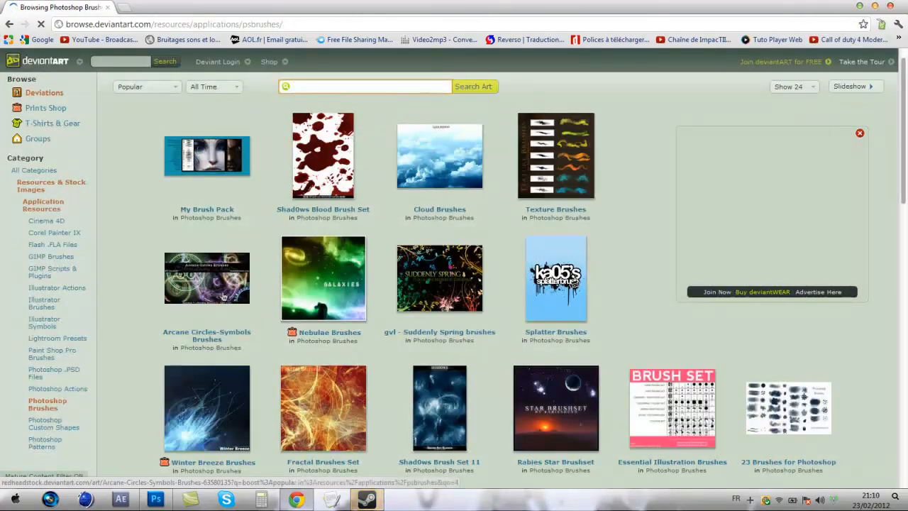
- Search deviantART's Photoshop Brushes for "call of duty" and for "weapon"
scroll(291, 312, down, 4)
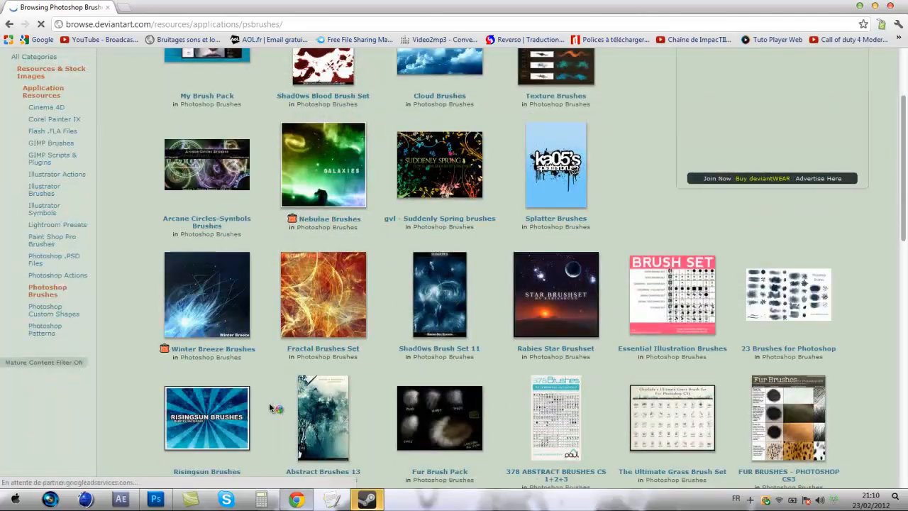
scroll(292, 313, up, 5)
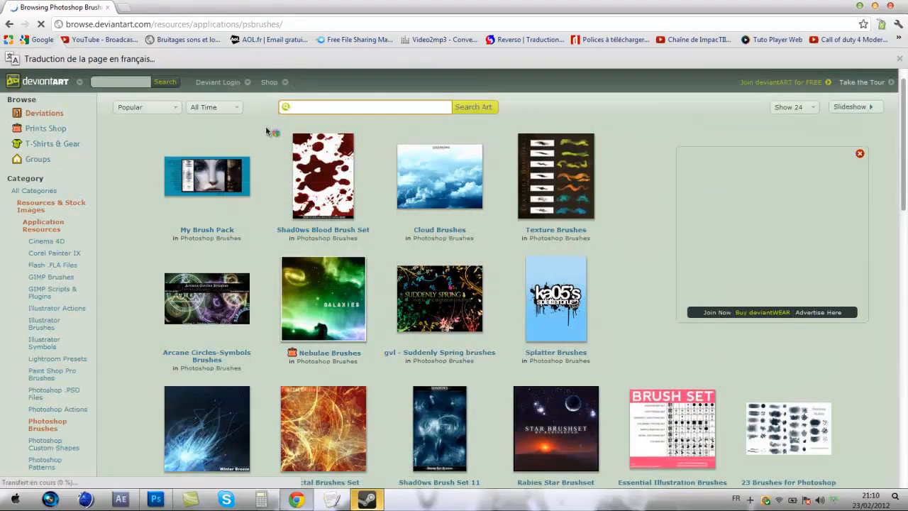
click(312, 108)
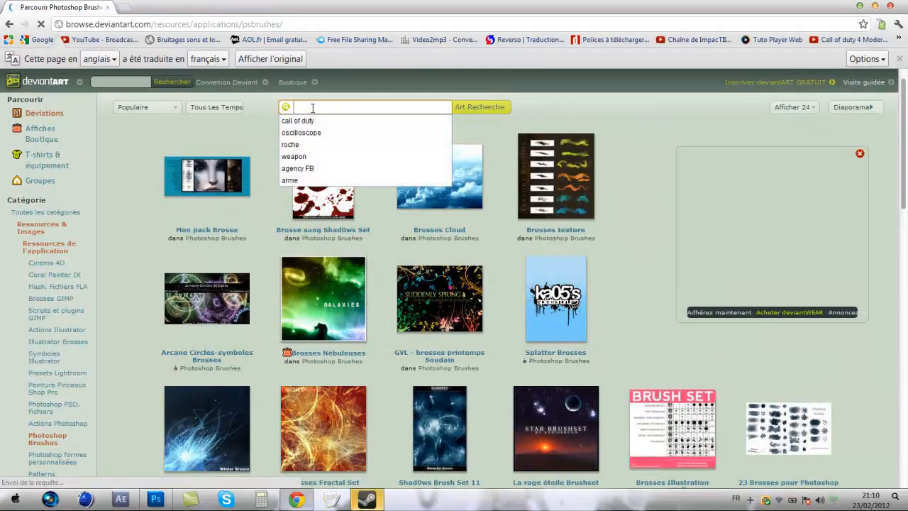
text(call of)
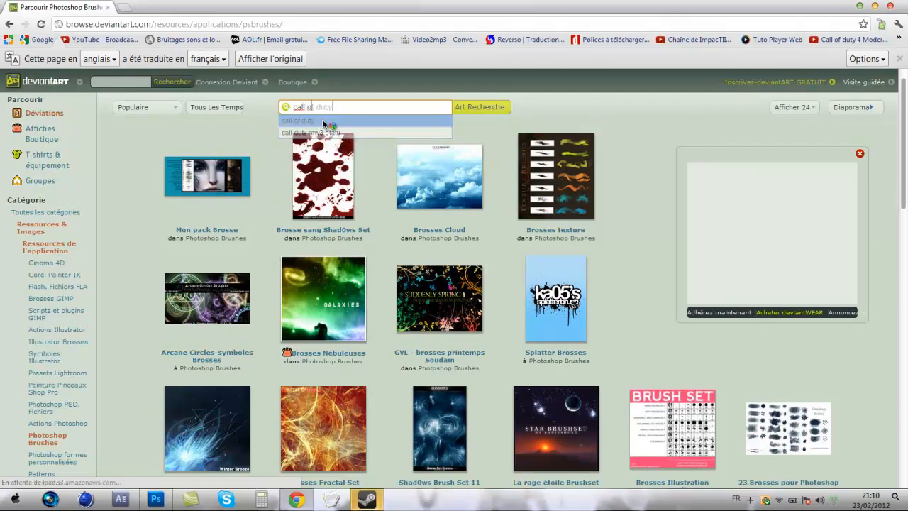
click(324, 122)
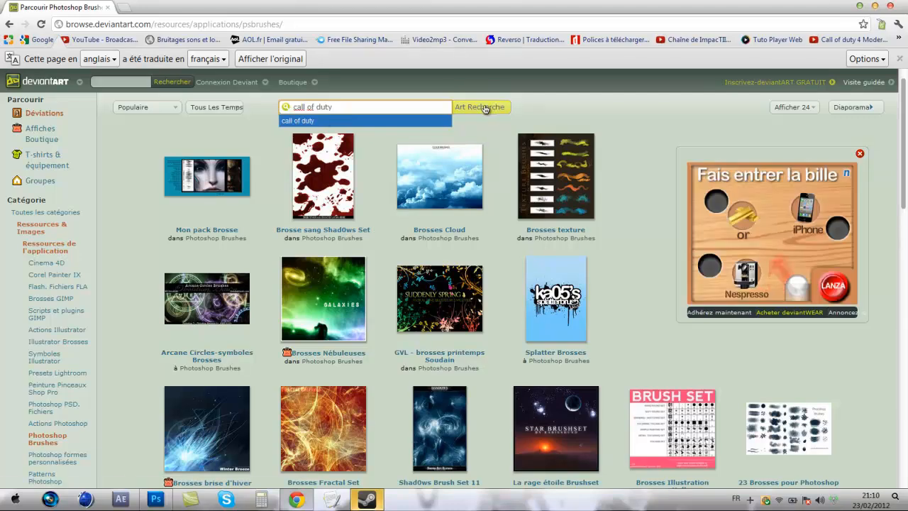
click(482, 108)
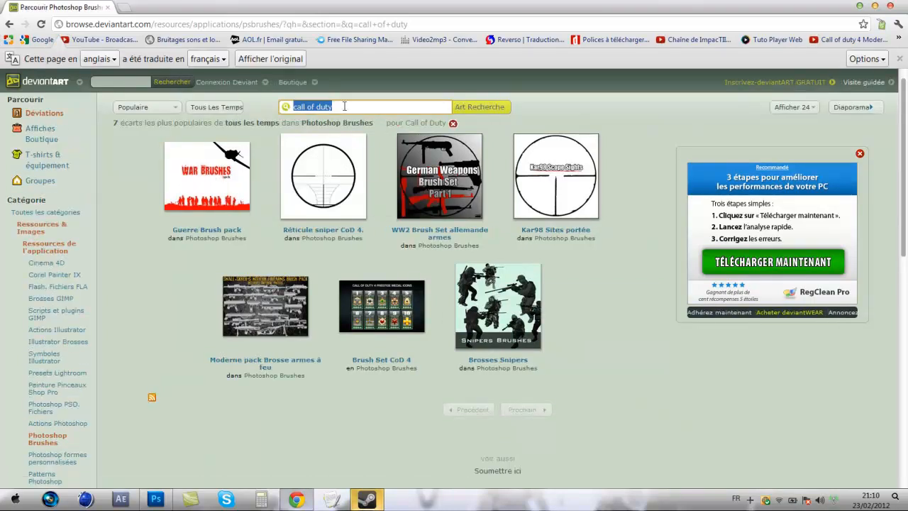
text(weapon)
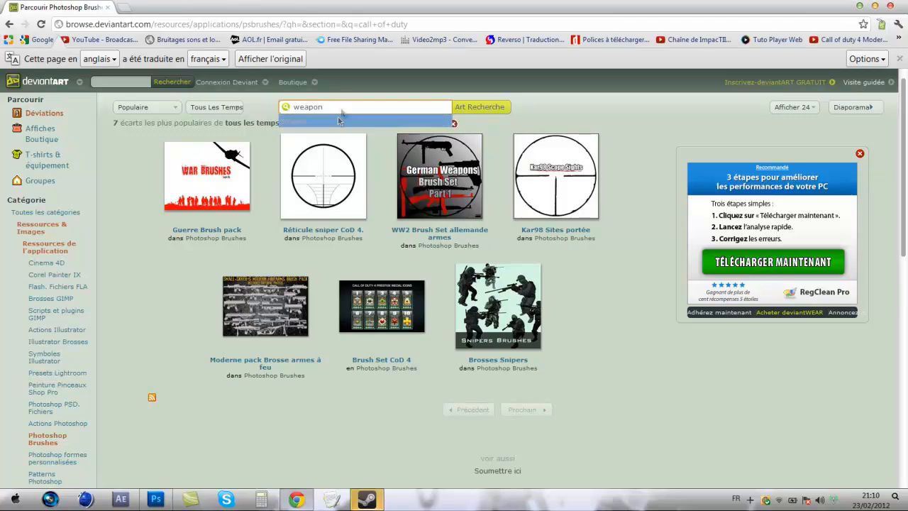
click(473, 107)
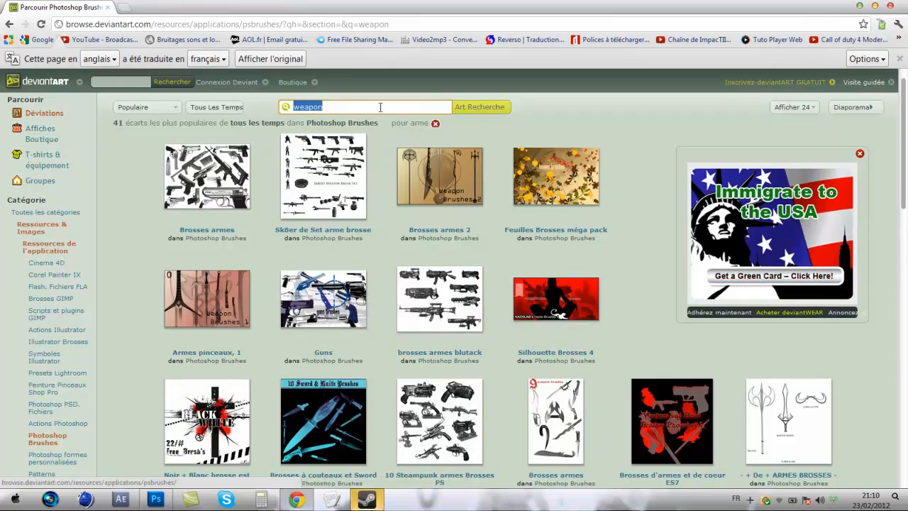
- Search the Photoshop Brushes for "moon", look through the results and close the page to return to Photoshop
text(moon)
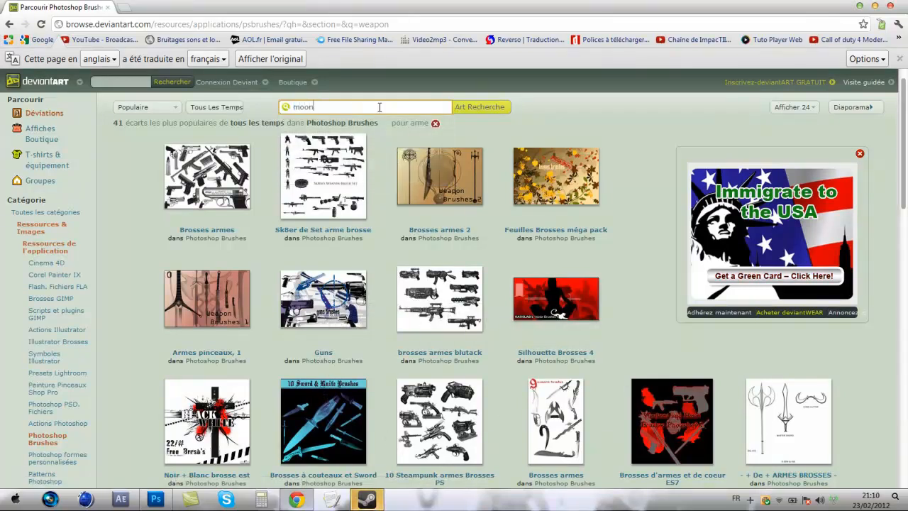
click(480, 108)
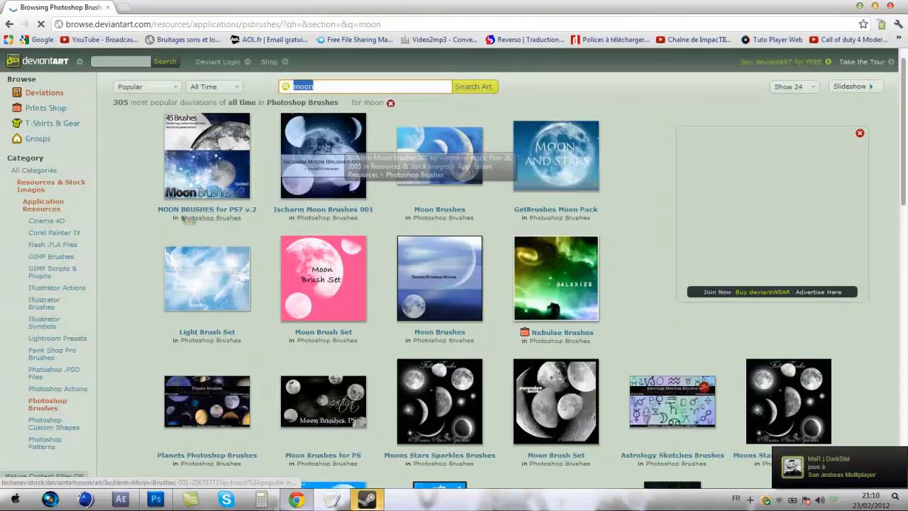
scroll(474, 409, down, 2)
scroll(474, 409, down, 5)
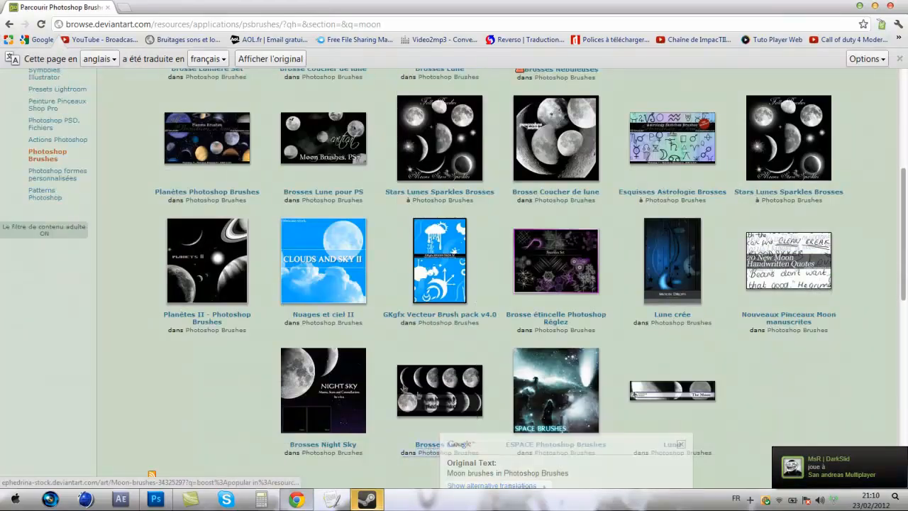
scroll(339, 381, up, 3)
scroll(339, 381, up, 3)
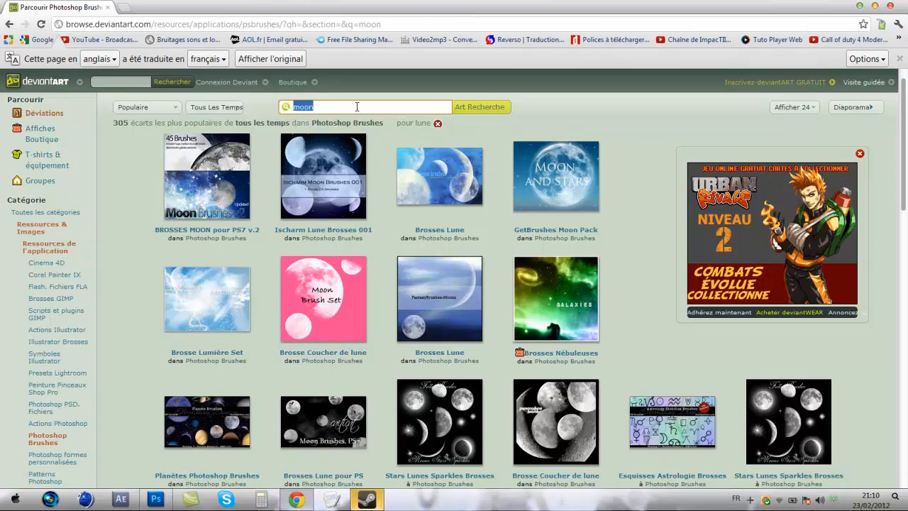
click(108, 7)
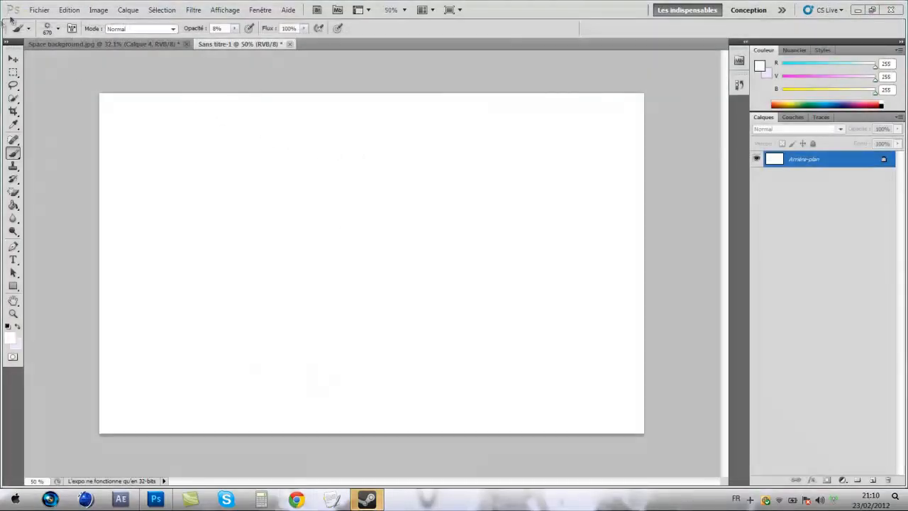
- Review the width, height and unit settings for a new document, then cancel without creating it
click(39, 10)
click(42, 19)
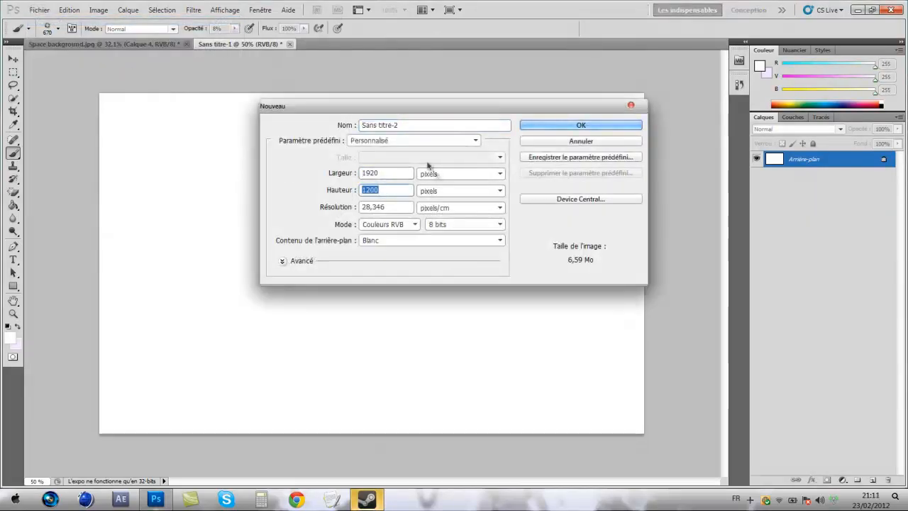
click(450, 176)
click(452, 179)
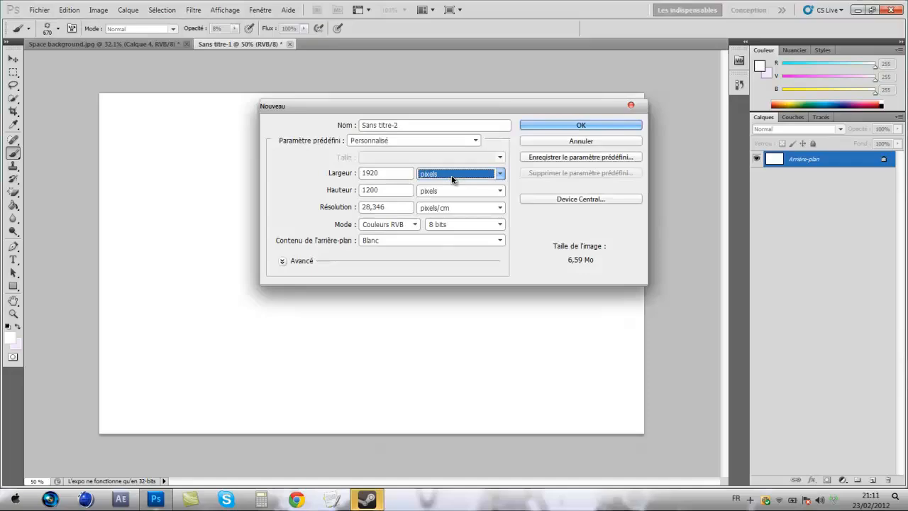
click(630, 106)
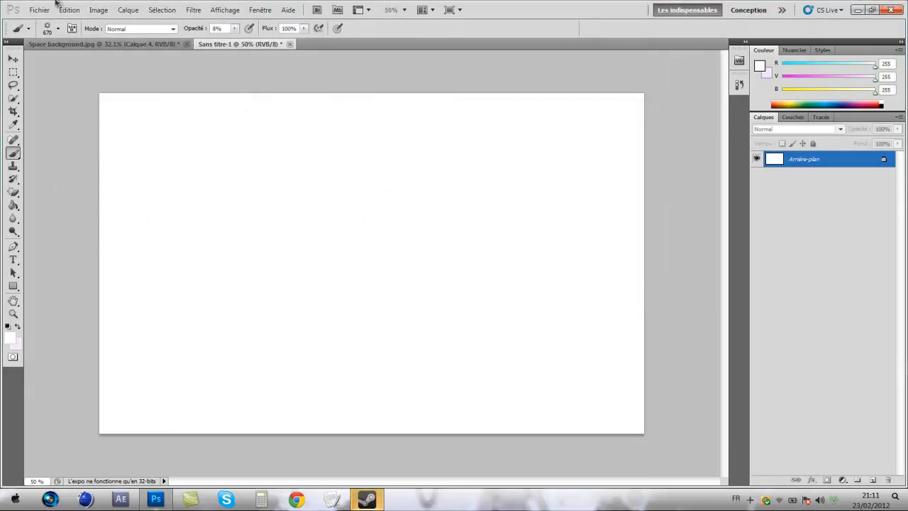
- Import the dixtow67 scpece logo image into the blank document and place it at its default size and position
click(39, 10)
click(115, 210)
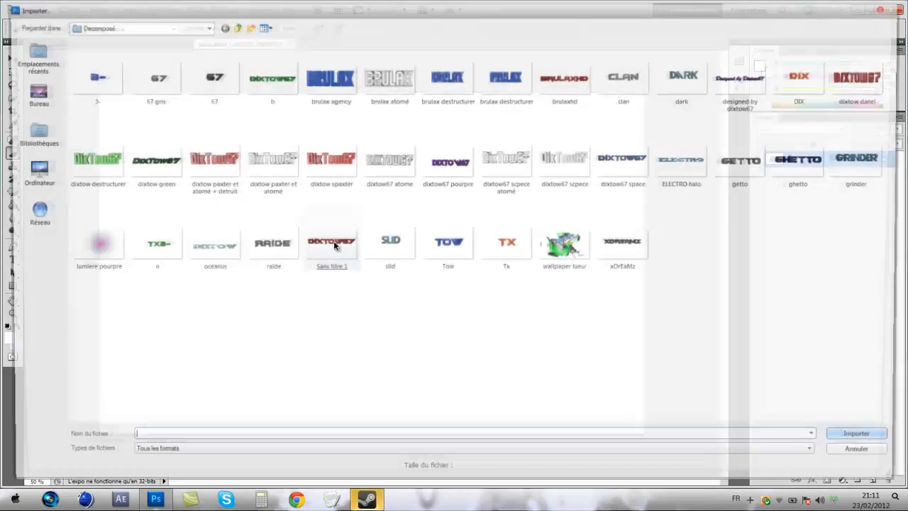
double_click(568, 160)
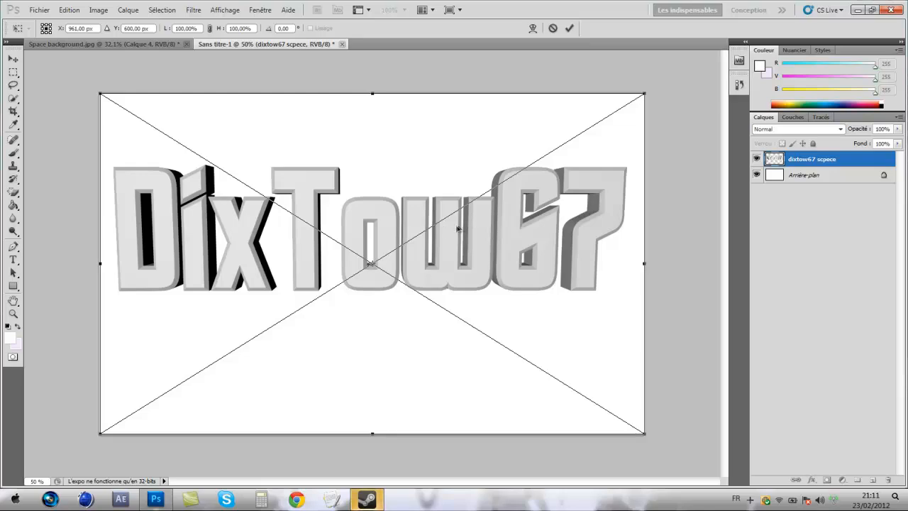
key(Return)
key(b)
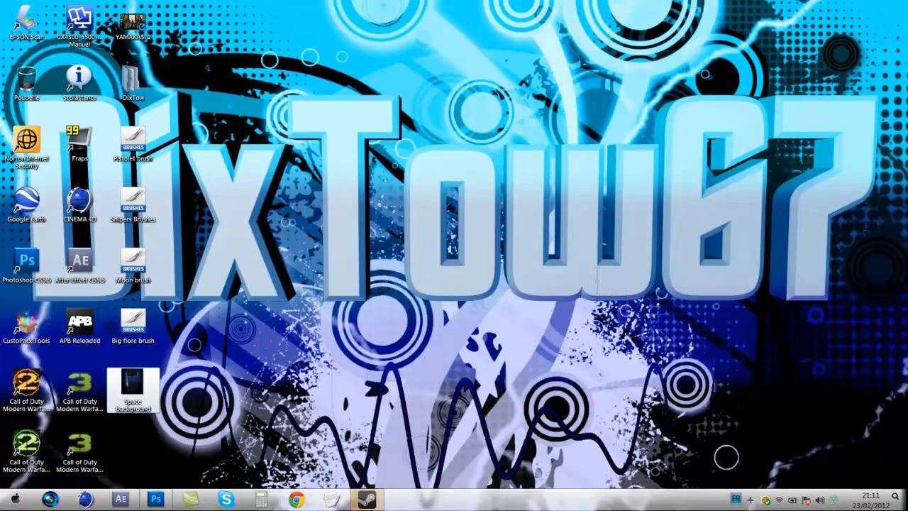
- Add a new empty layer above the logo and convert the locked background into the regular layer Calque 0
mouse_move(905, 500)
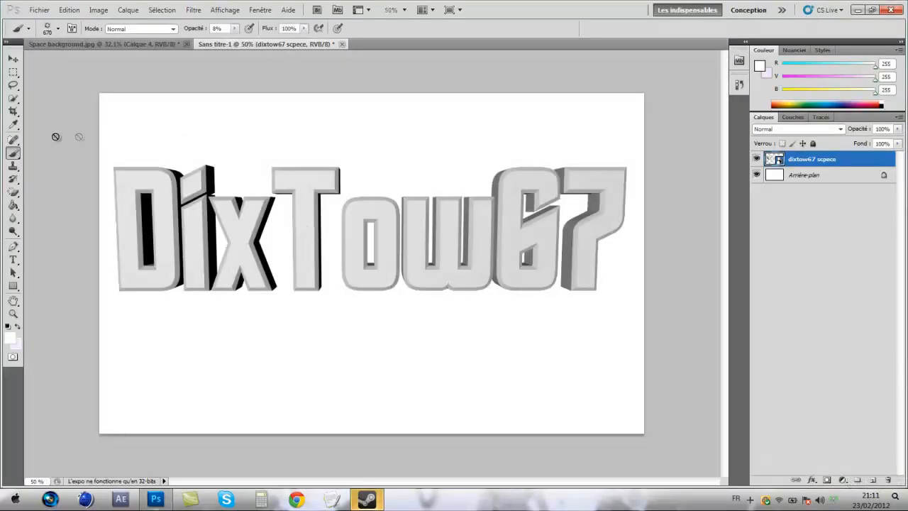
click(871, 481)
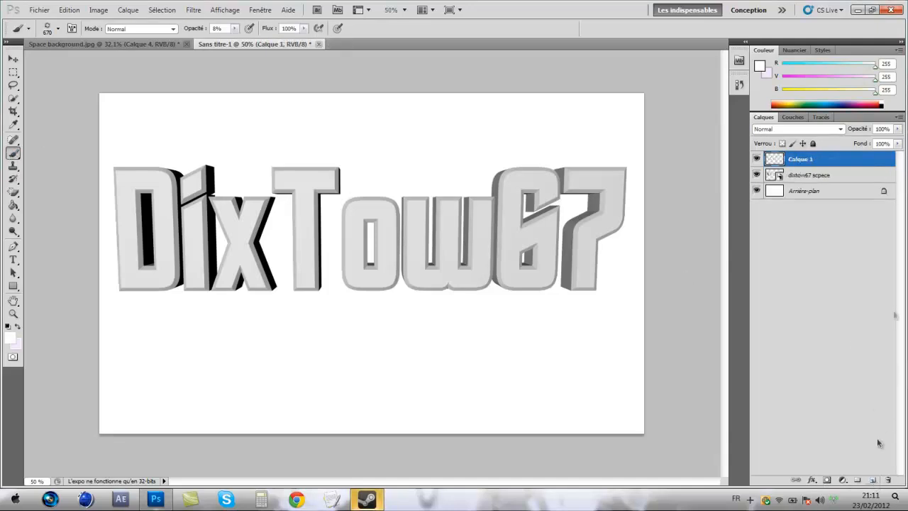
double_click(837, 192)
click(567, 157)
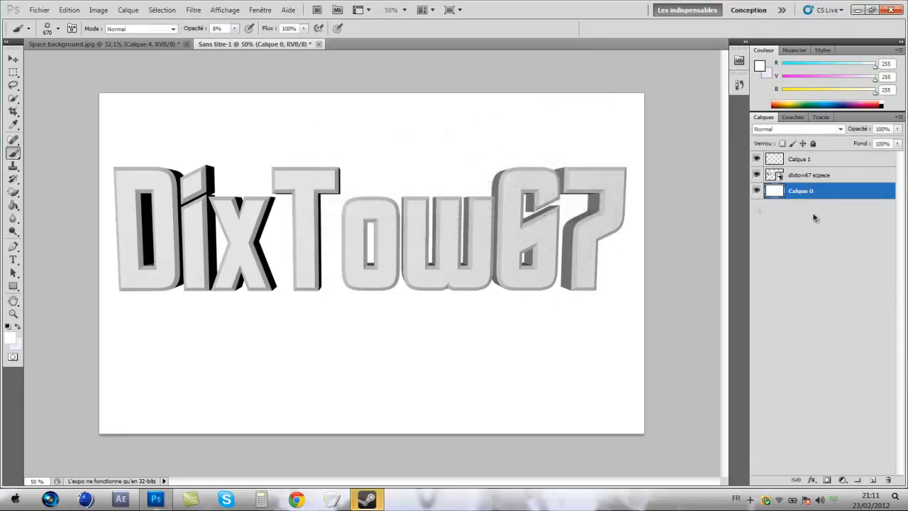
- Fill the empty layer Calque 1 with white using the Paint Bucket and delete that layer
click(796, 162)
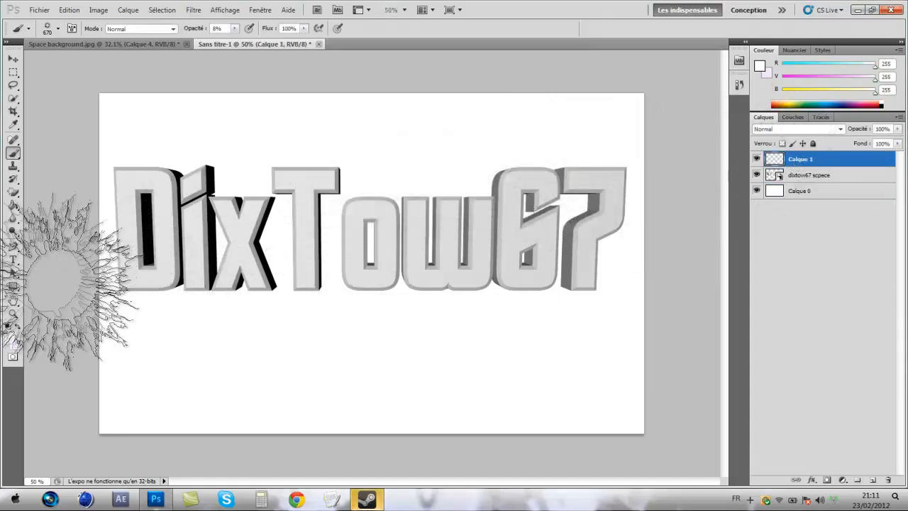
click(13, 205)
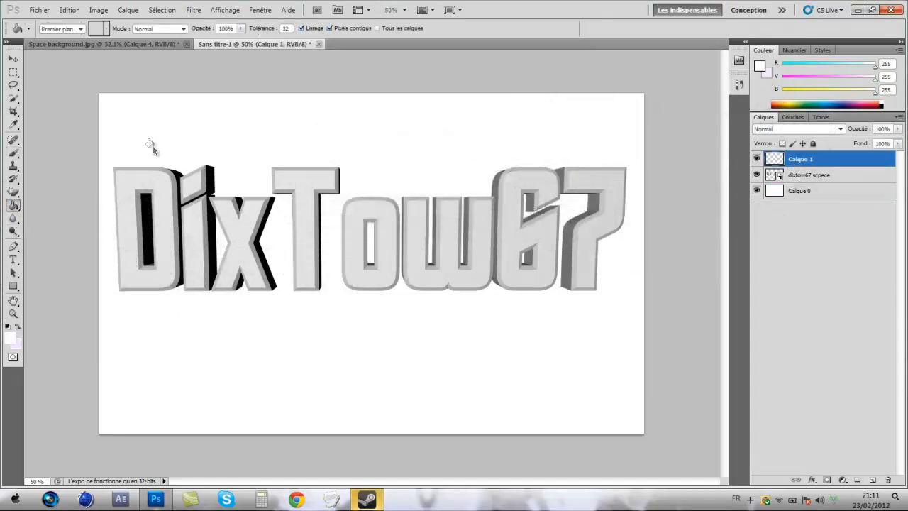
click(190, 131)
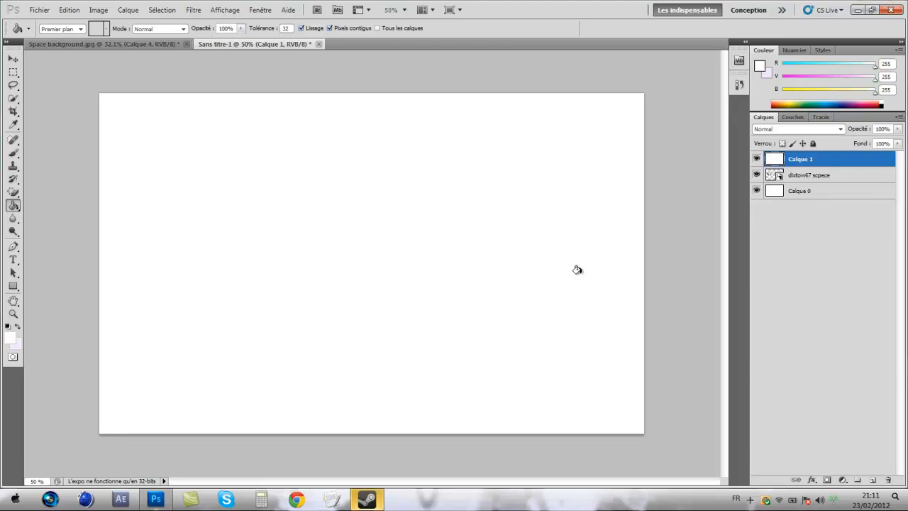
key(Delete)
- Select the Calque 0 layer and choose a soft round brush tip with 0% hardness
click(802, 176)
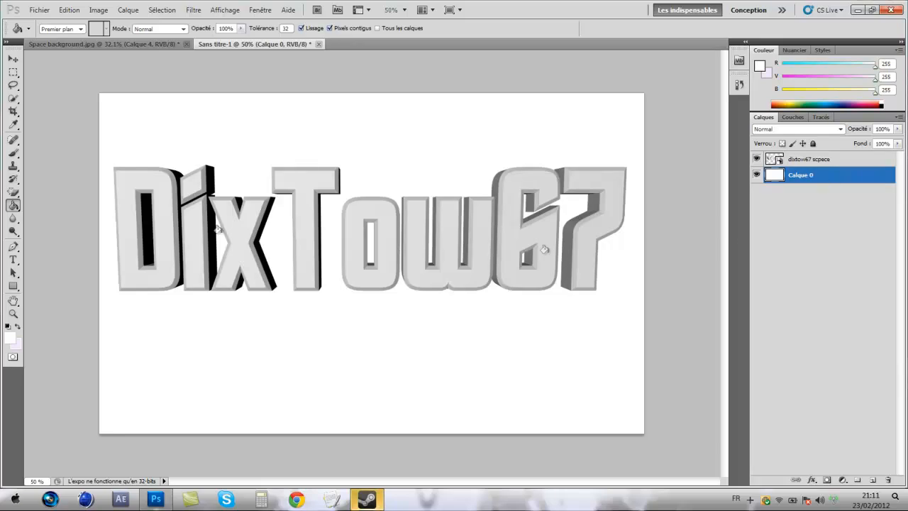
click(13, 153)
right_click(213, 177)
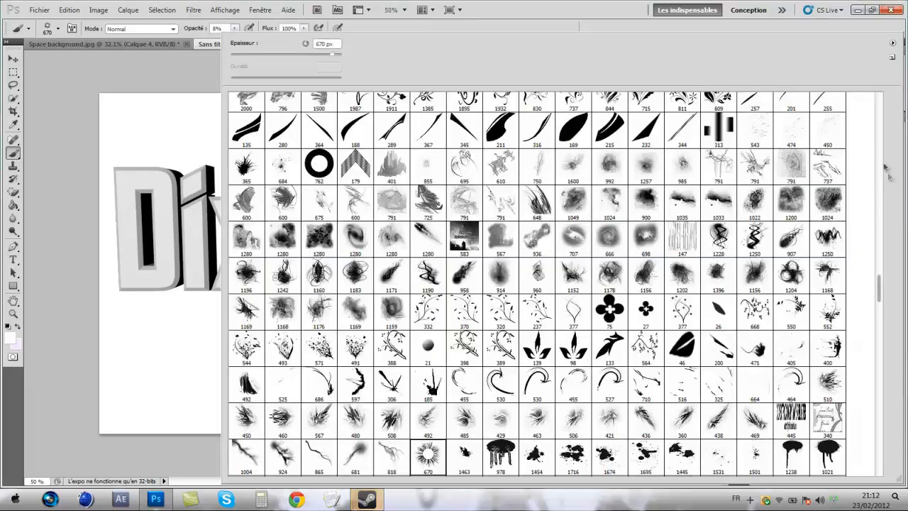
click(884, 218)
click(878, 107)
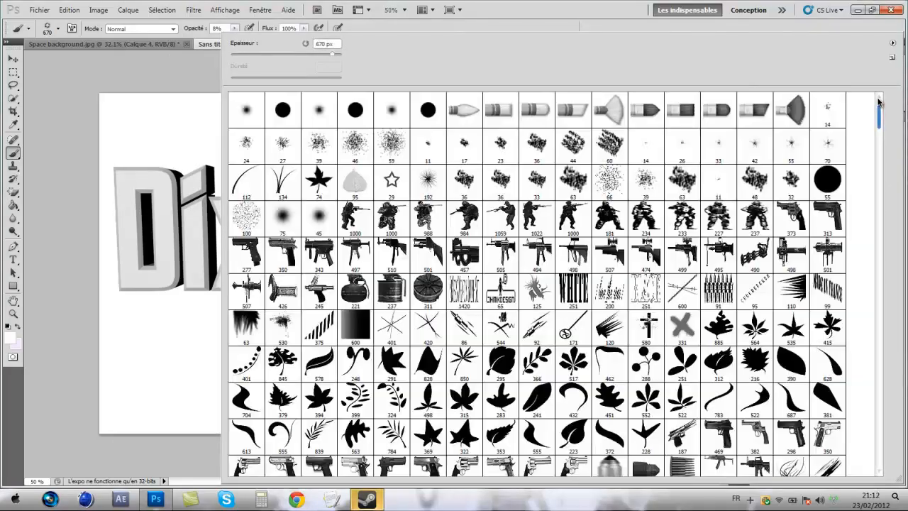
click(321, 116)
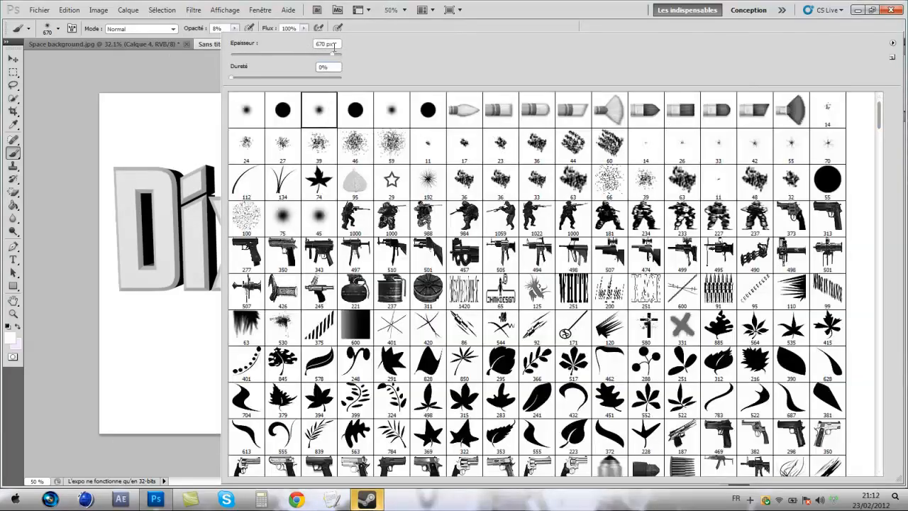
click(373, 30)
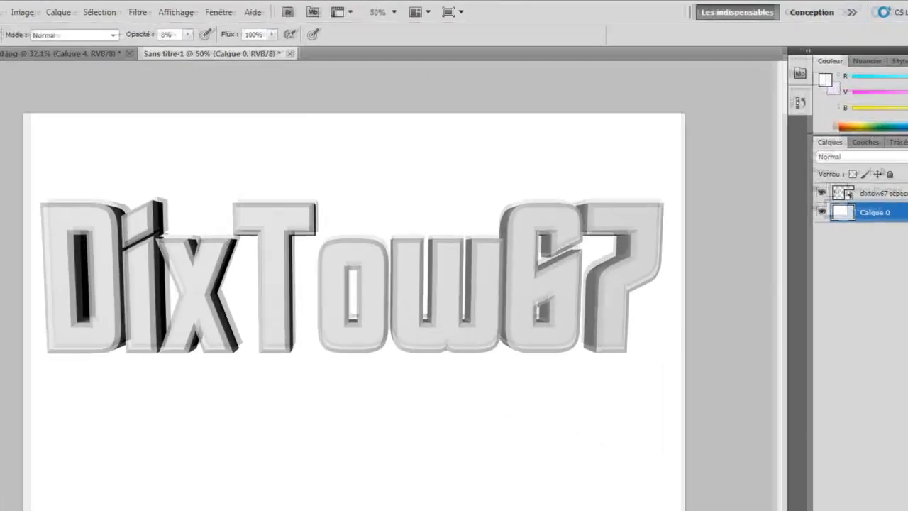
- Set the foreground colour to pink ff61d1
click(1, 305)
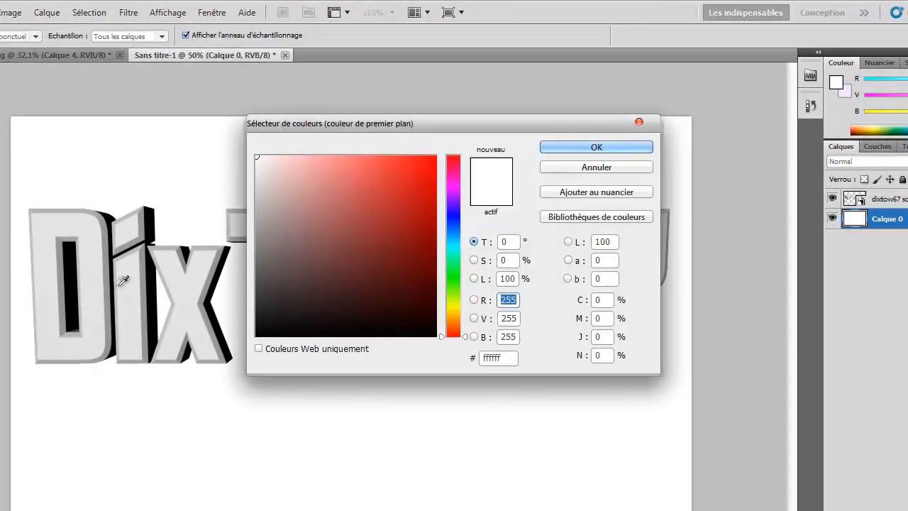
drag(450, 227, 447, 192)
drag(398, 170, 367, 134)
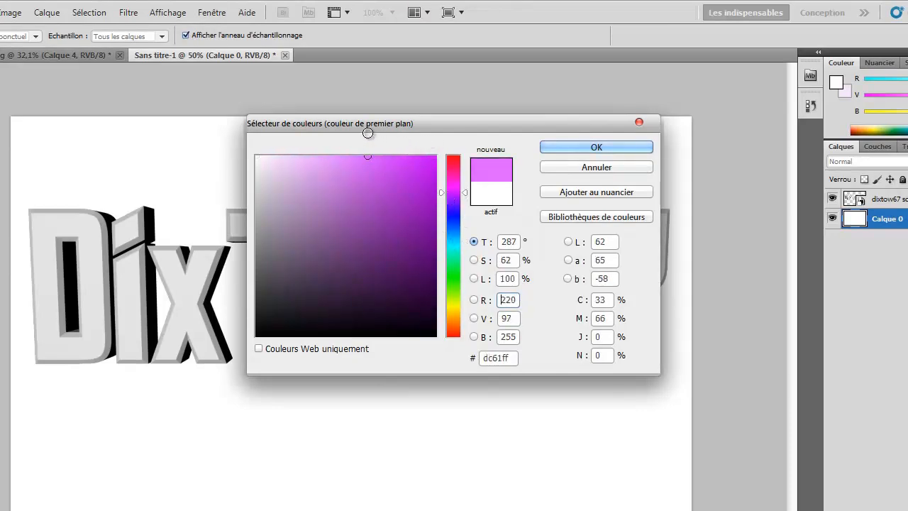
drag(446, 172, 454, 184)
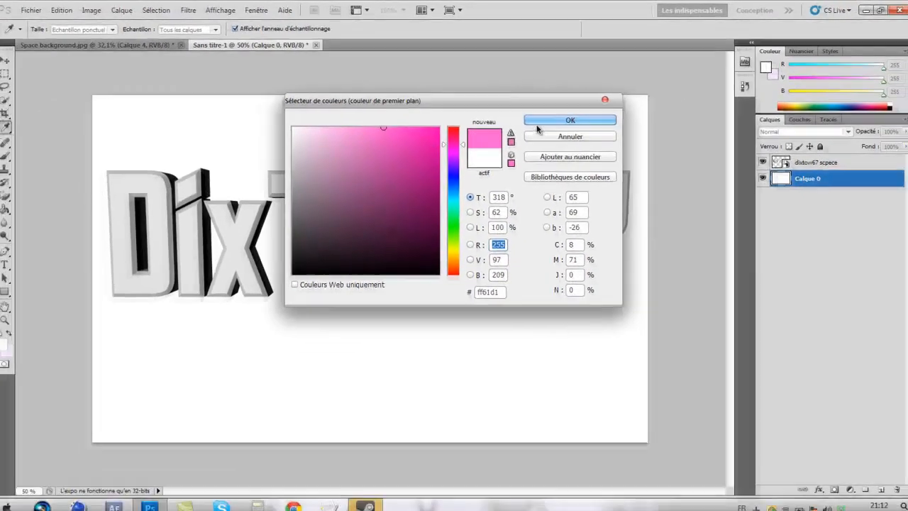
click(568, 147)
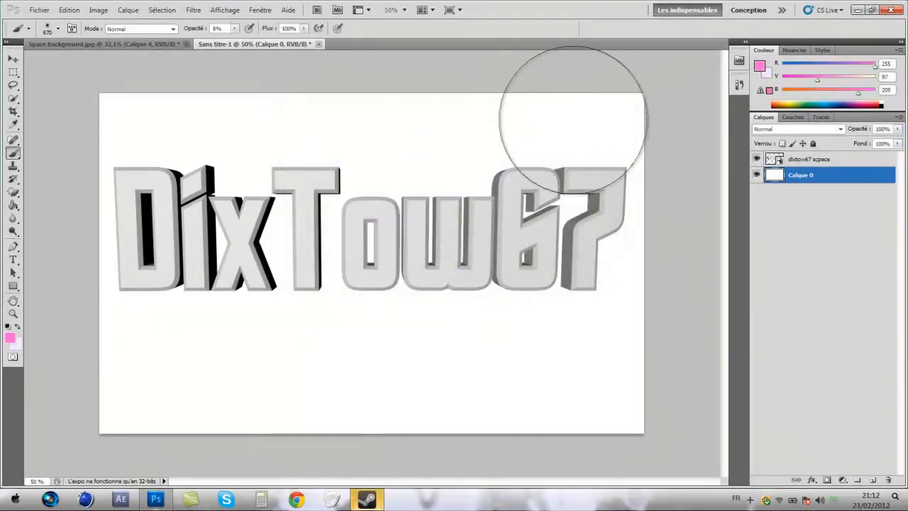
- Set the brush size to 400 px and paint faint pink strokes along the canvas's upper edge at 8% opacity
right_click(348, 123)
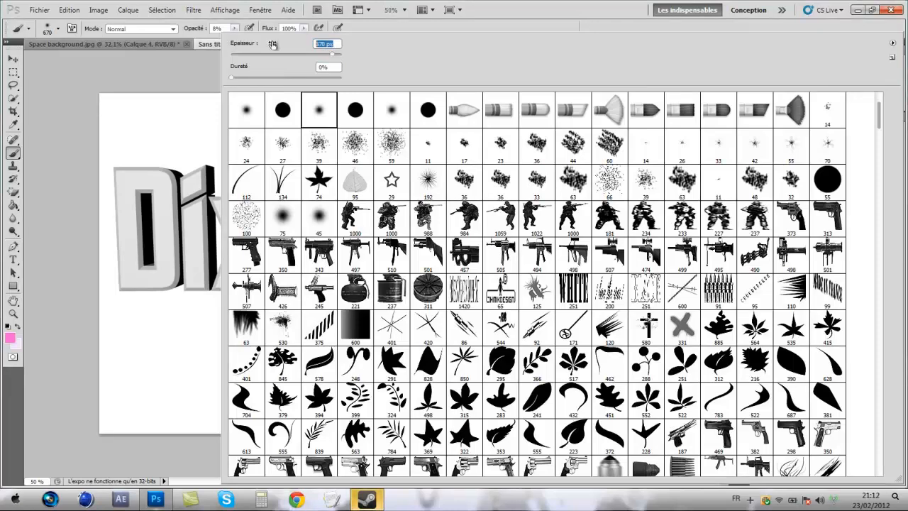
click(415, 30)
mouse_move(112, 112)
mouse_down()
mouse_move(267, 107)
mouse_move(375, 114)
mouse_move(210, 118)
mouse_move(420, 121)
mouse_move(289, 134)
mouse_up()
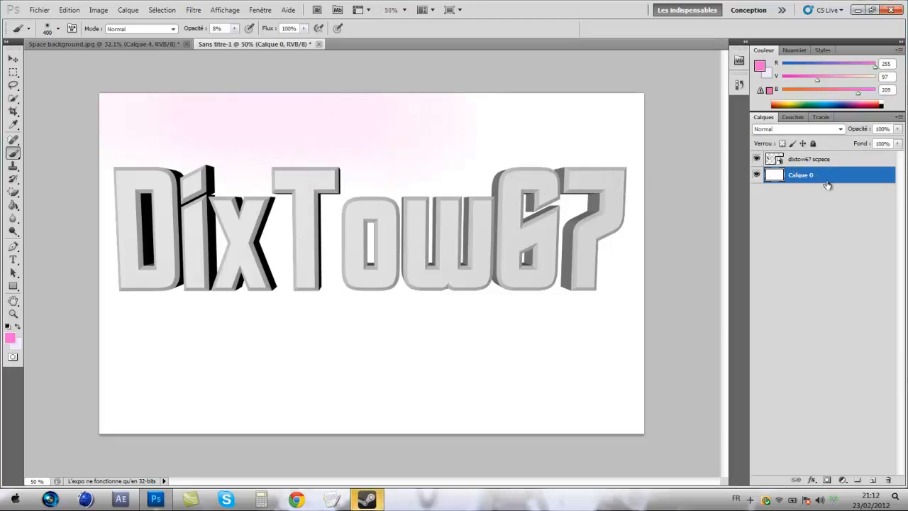
- Move Calque 0 above the logo layer and paint a solid pink band across the canvas's upper part at 100% brush opacity
drag(824, 177, 818, 161)
mouse_move(588, 126)
mouse_down()
mouse_move(371, 121)
mouse_move(89, 134)
mouse_move(523, 135)
mouse_up()
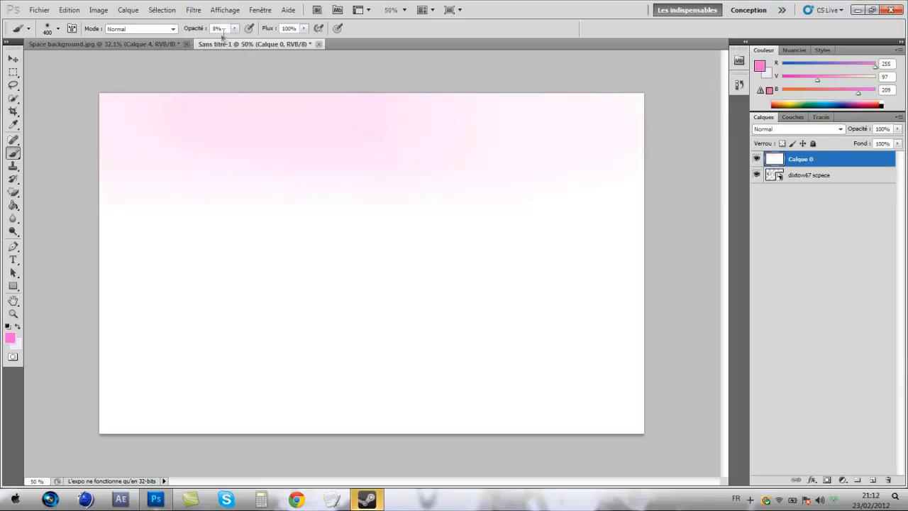
text(100)
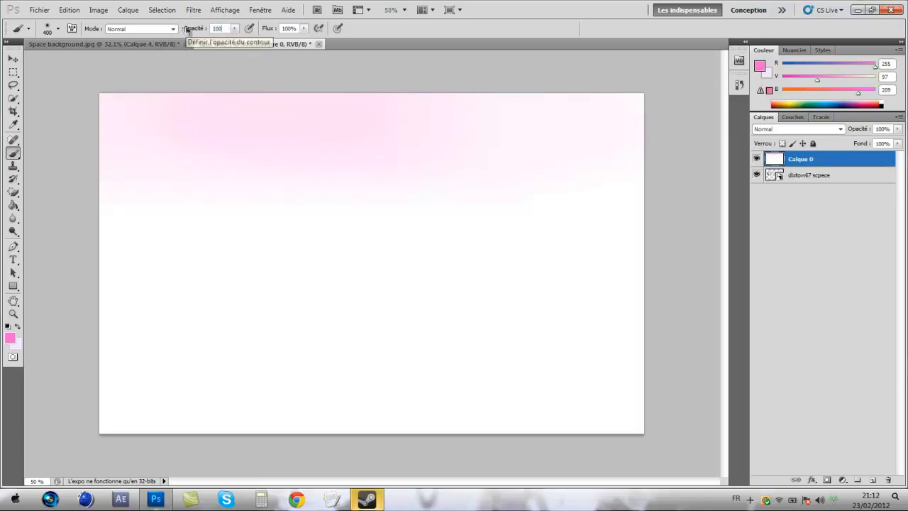
mouse_move(578, 100)
mouse_down()
mouse_move(603, 118)
mouse_move(94, 121)
mouse_move(390, 150)
mouse_up()
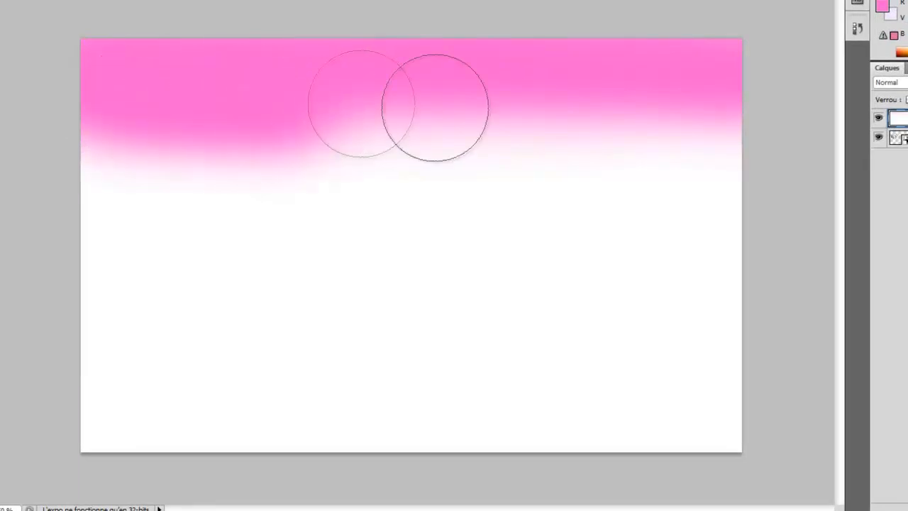
drag(434, 107, 835, 112)
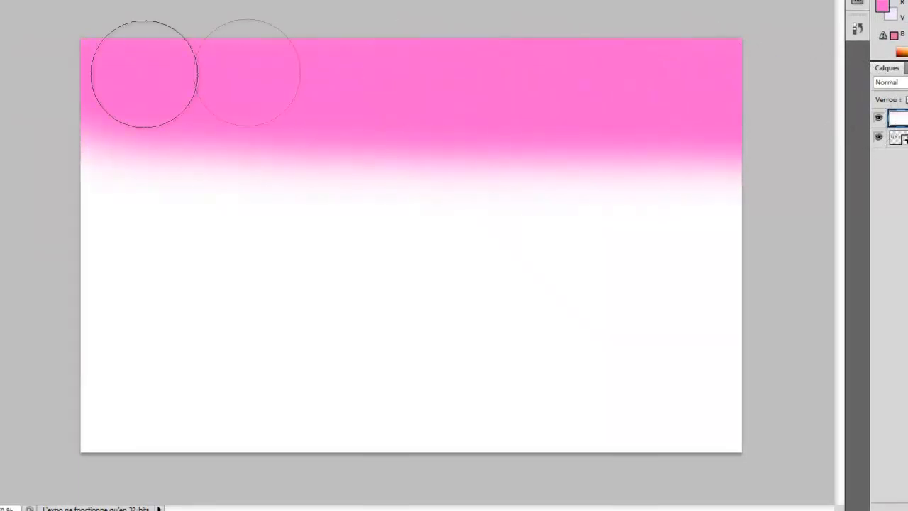
- Set the foreground colour to magenta d70098 and paint a band across the canvas below the pink one
click(9, 338)
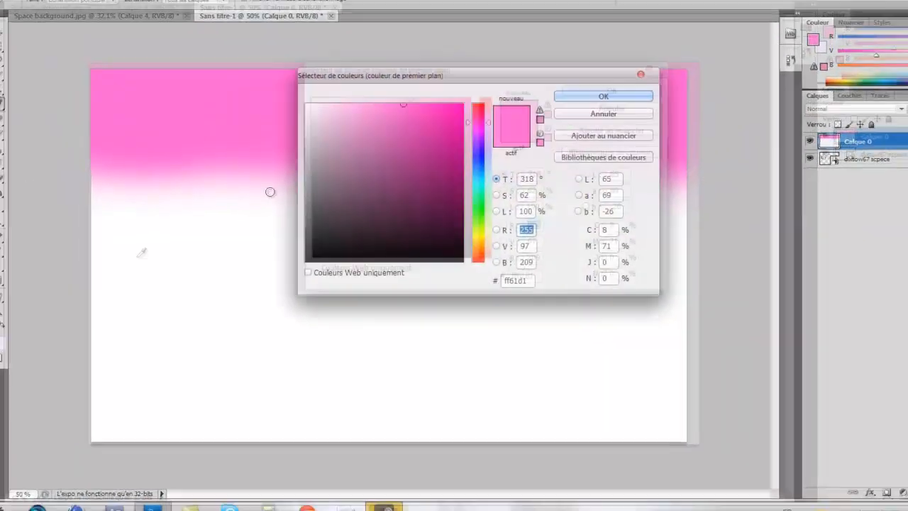
drag(427, 147, 463, 147)
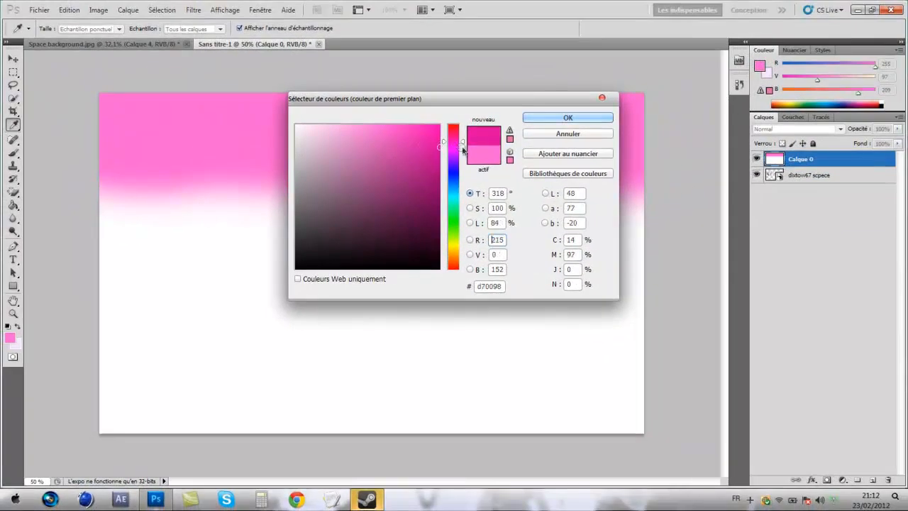
click(568, 118)
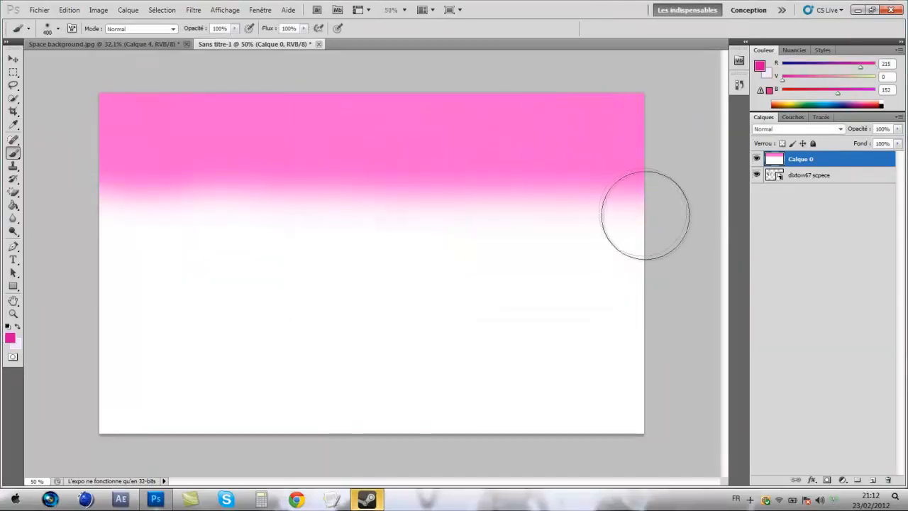
mouse_move(645, 213)
mouse_down()
mouse_move(162, 221)
mouse_move(81, 234)
mouse_move(755, 259)
mouse_up()
- Set the foreground colour to purple (RGB 168, 0, 210) and paint a band across the canvas below the magenta one
click(10, 338)
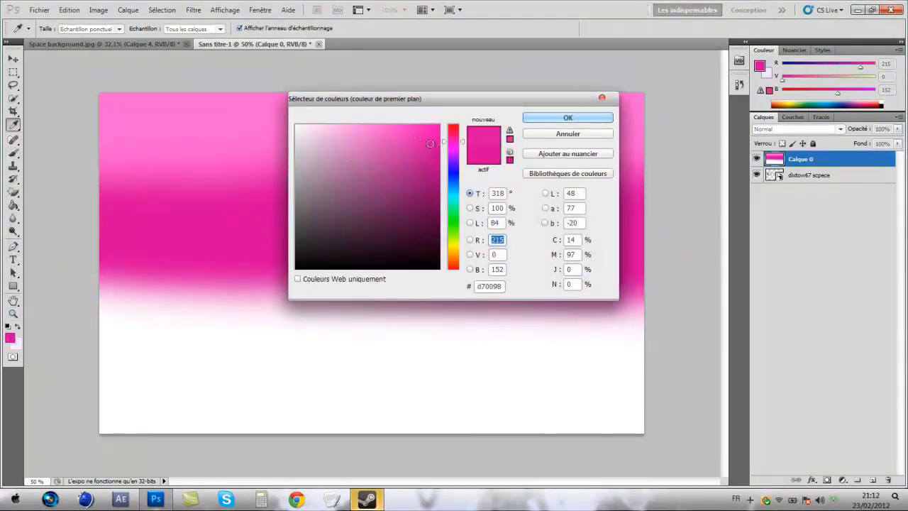
drag(439, 148, 439, 182)
click(455, 153)
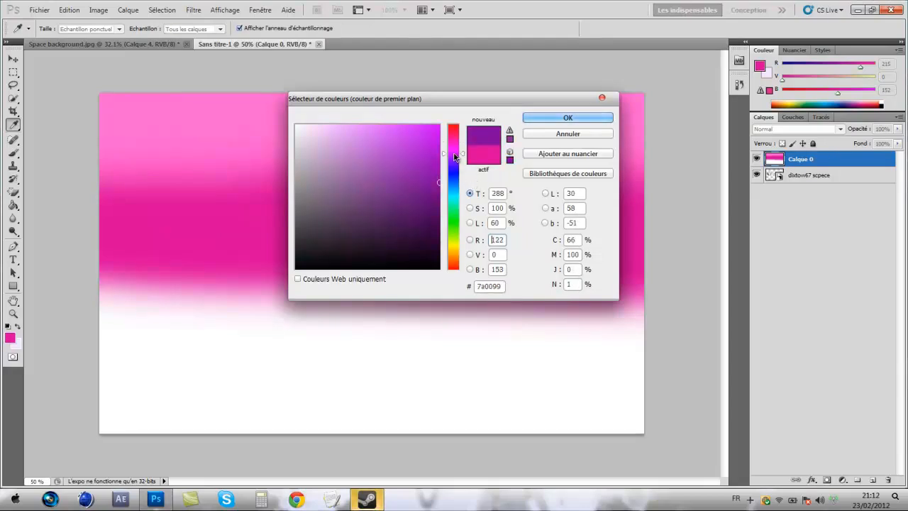
click(568, 118)
key(b)
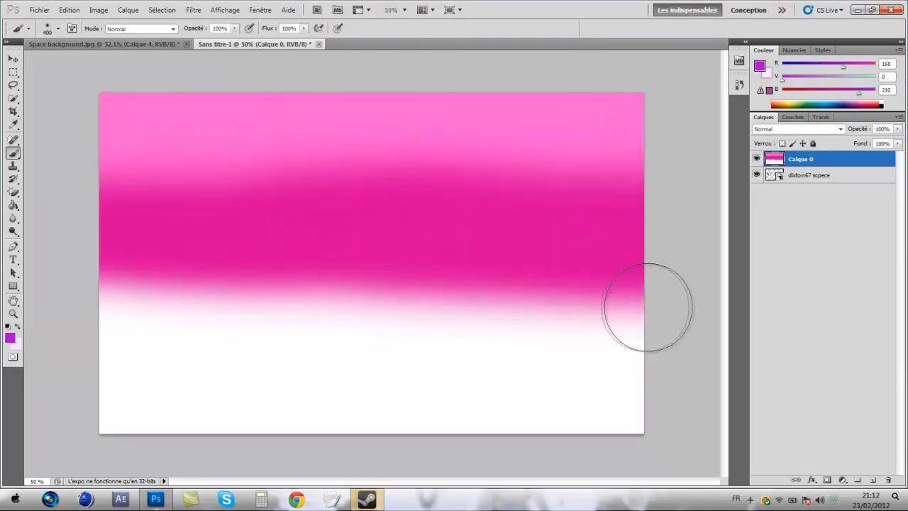
drag(649, 304, 348, 307)
mouse_move(256, 306)
mouse_down()
mouse_move(81, 305)
mouse_move(734, 334)
mouse_up()
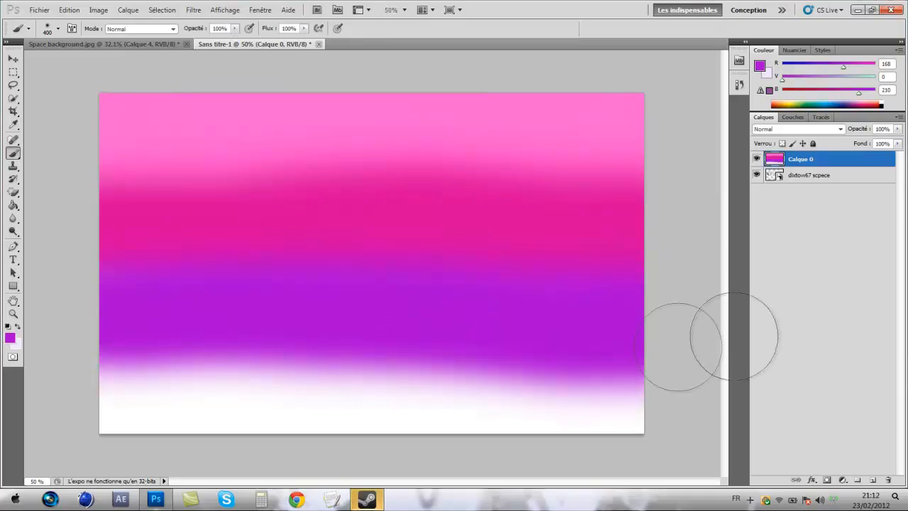
- Paint the remaining white area below the purple band black (000000) and move the logo layer above Calque 0
click(10, 338)
drag(314, 233, 292, 272)
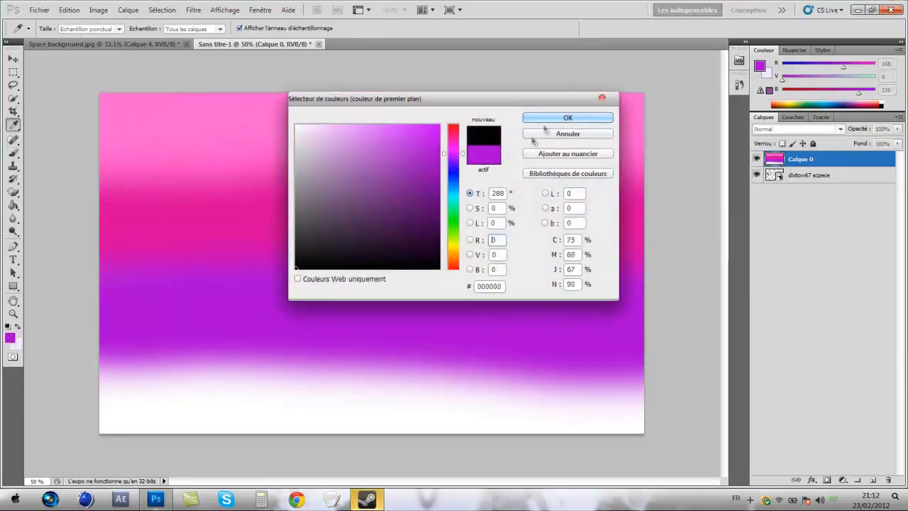
click(588, 118)
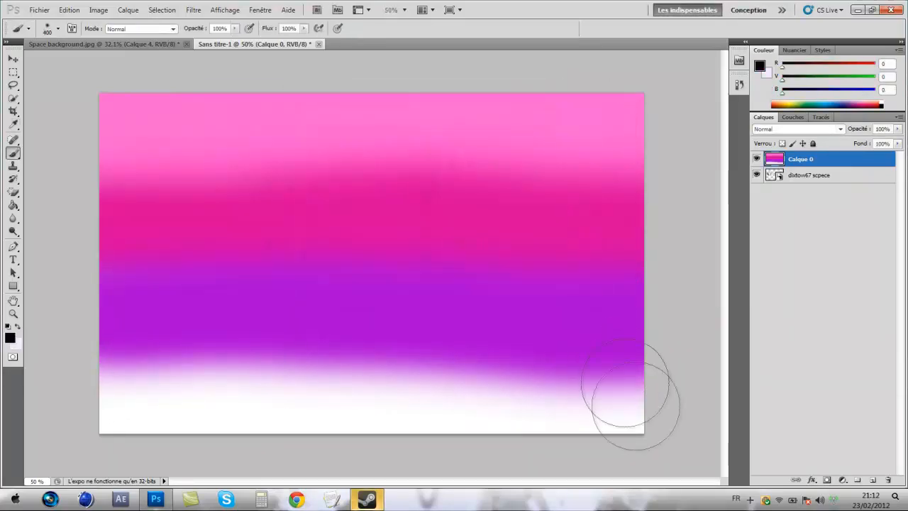
mouse_move(608, 385)
mouse_down()
mouse_move(585, 405)
mouse_move(68, 418)
mouse_move(117, 386)
mouse_move(231, 377)
mouse_move(740, 378)
mouse_up()
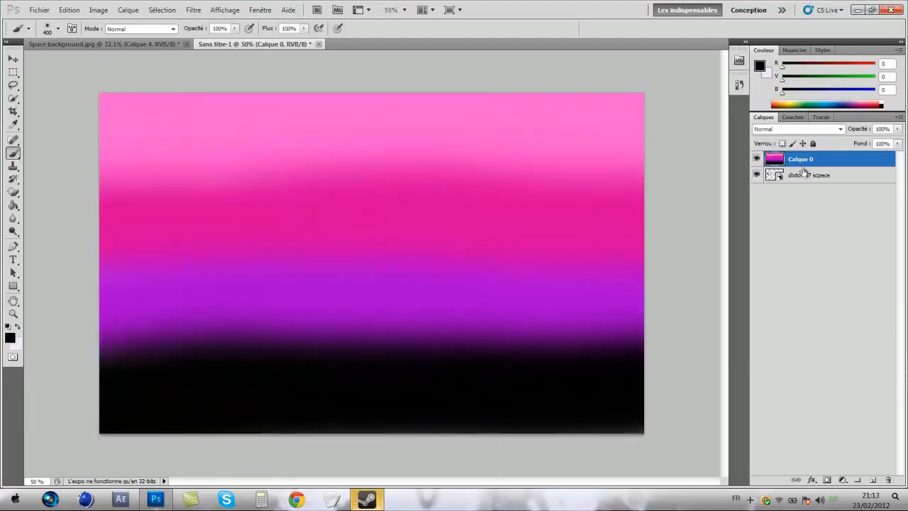
drag(804, 172, 802, 154)
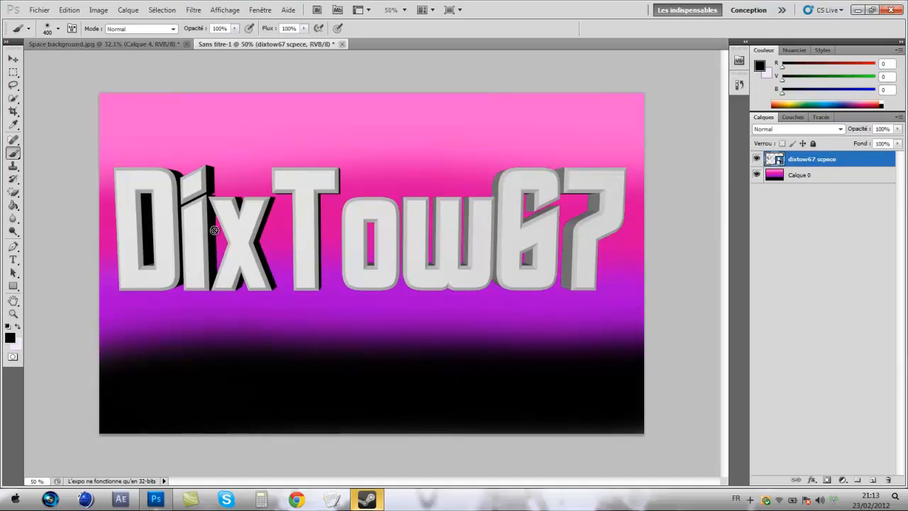
- Set Calque 0's blending mode to Incrustation and move it above the dixtow67 scpece logo layer
click(810, 174)
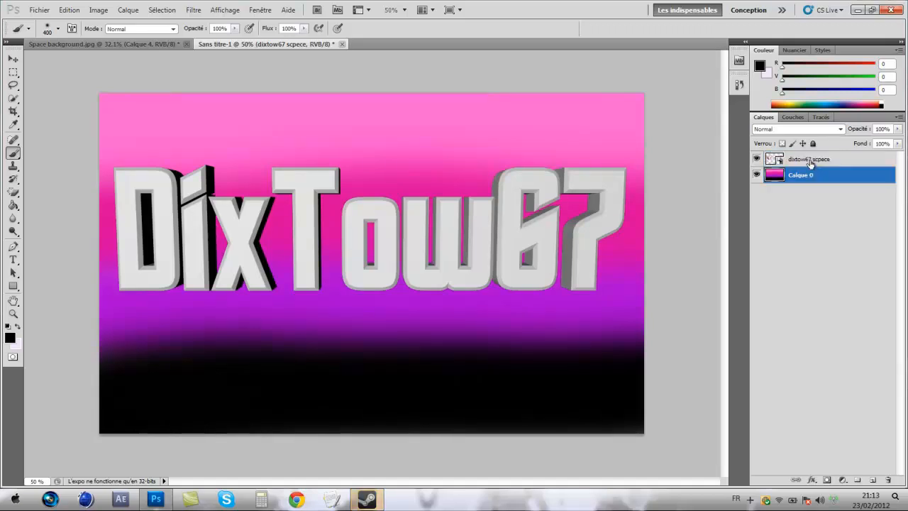
click(804, 131)
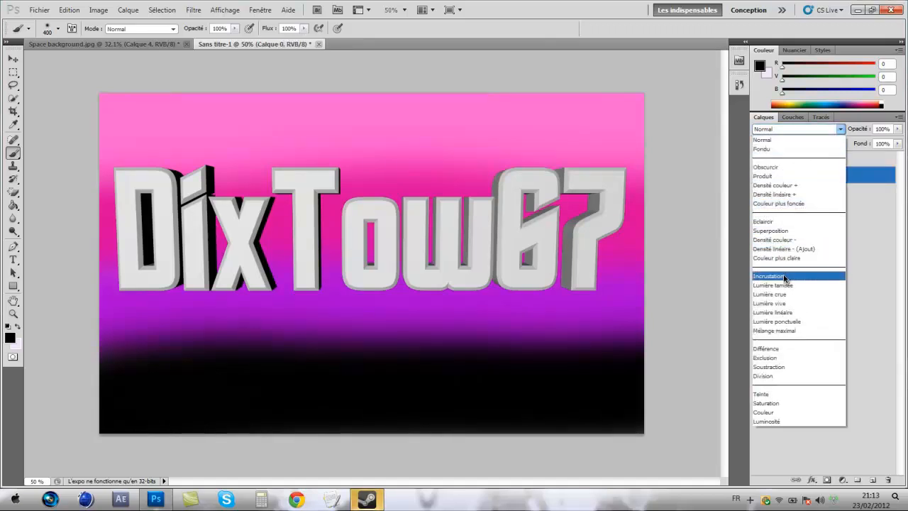
click(802, 261)
drag(802, 175, 807, 159)
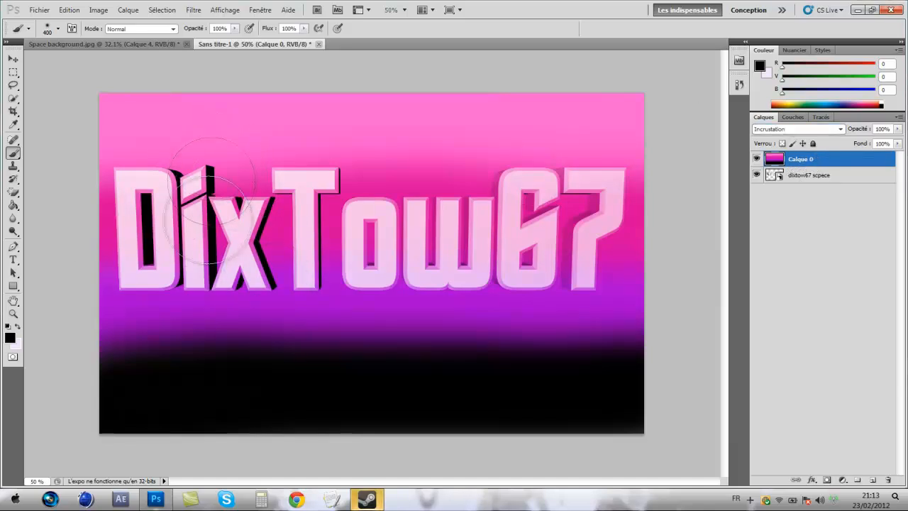
- Move the logo layer slightly down and to the right, to about X 981 px, Y 658 px, with Free Transform
click(848, 177)
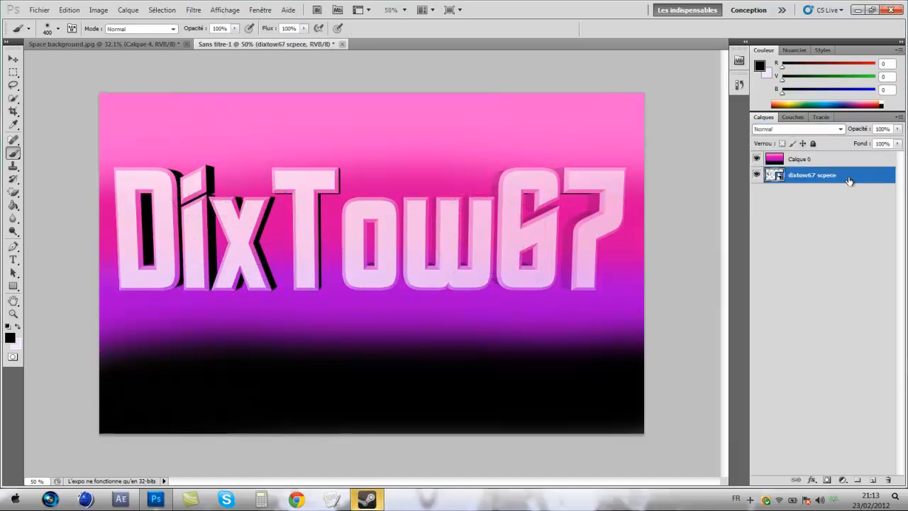
key(ctrl+t)
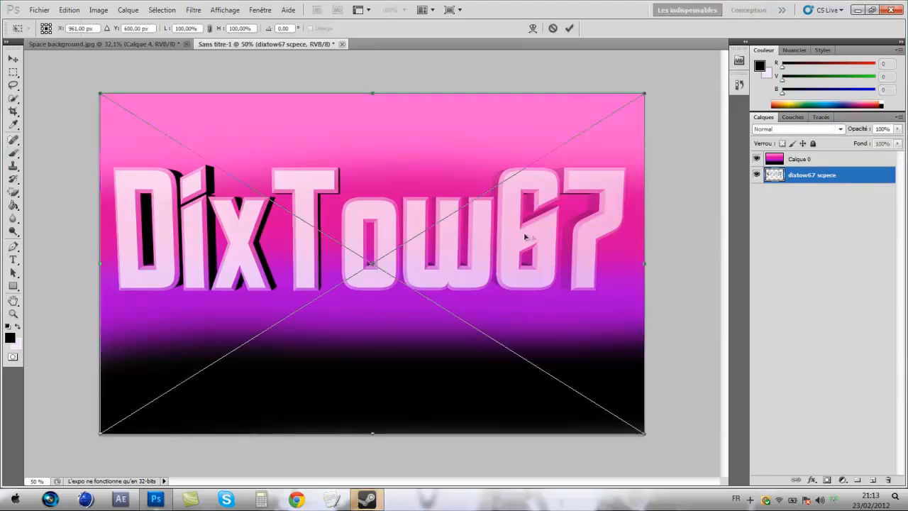
mouse_move(525, 237)
mouse_down()
mouse_move(534, 372)
mouse_move(528, 213)
mouse_move(531, 293)
mouse_move(530, 252)
mouse_up()
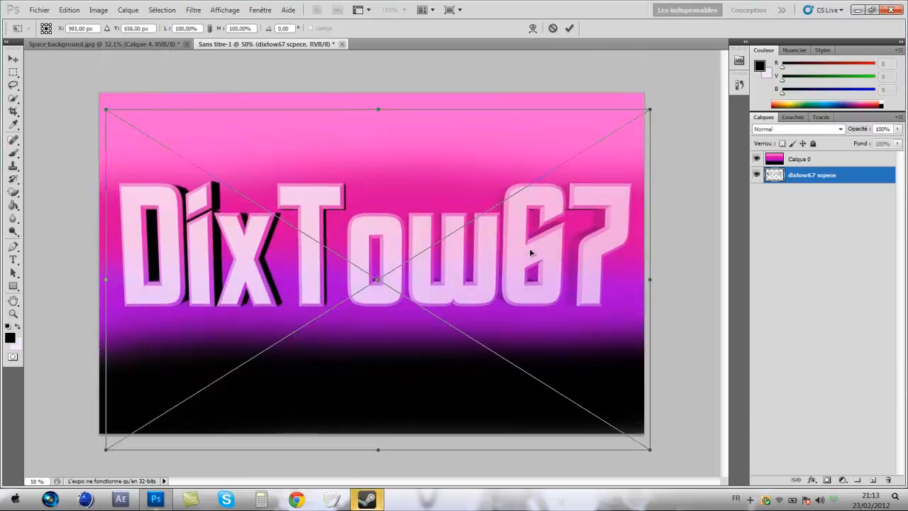
key(Return)
key(b)
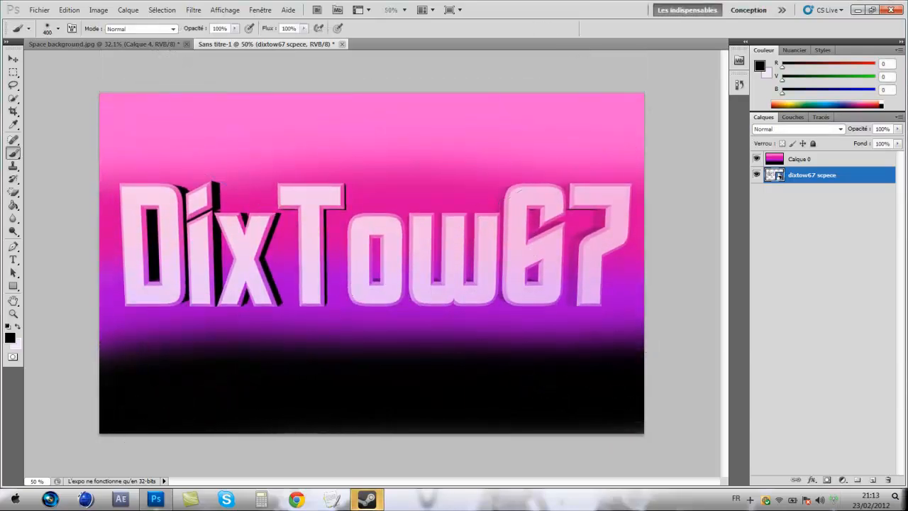
- Create a new empty layer and place it beneath the dixtow67 scpece logo layer
click(906, 506)
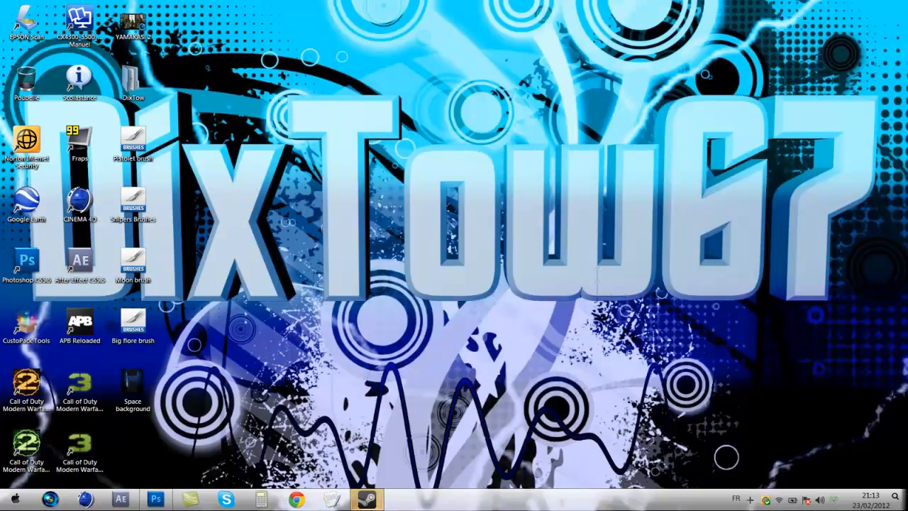
click(906, 506)
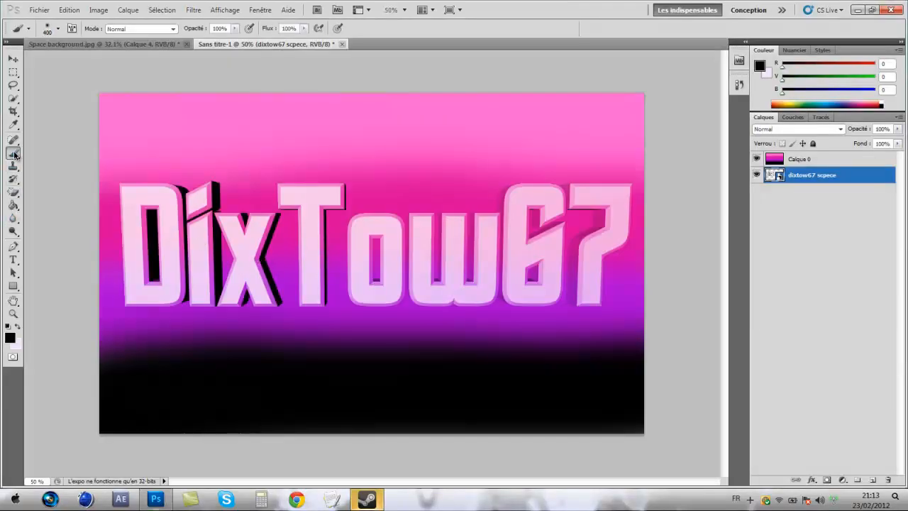
right_click(308, 200)
click(533, 26)
click(873, 480)
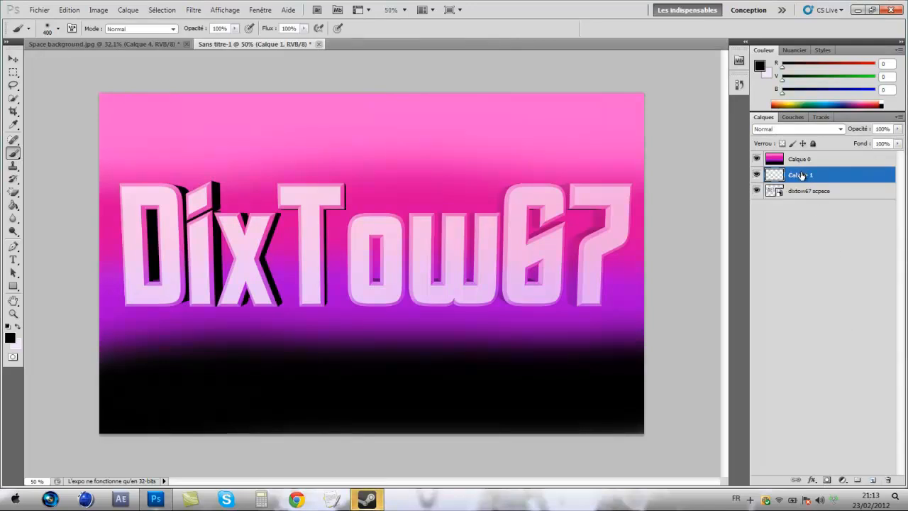
drag(801, 175, 804, 195)
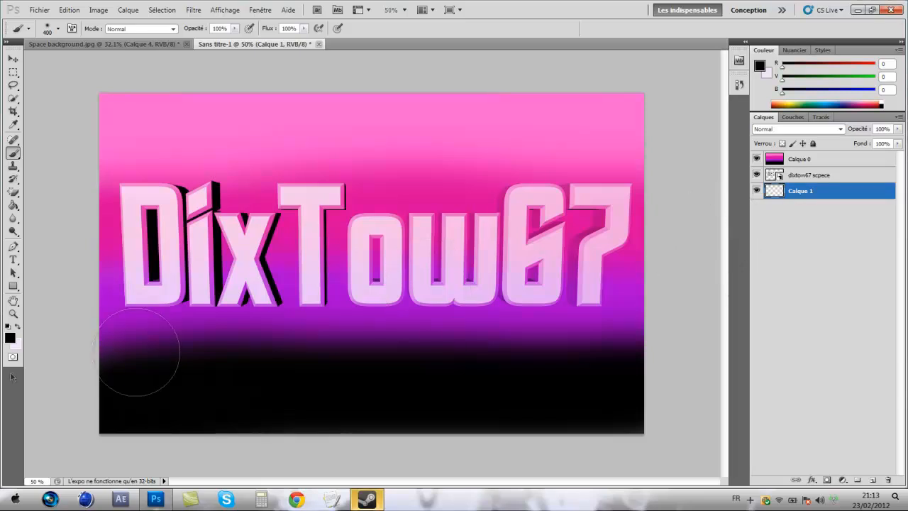
- Set the foreground colour to white (RGB 255, 255, 255) for the Brush tool
click(11, 340)
click(360, 203)
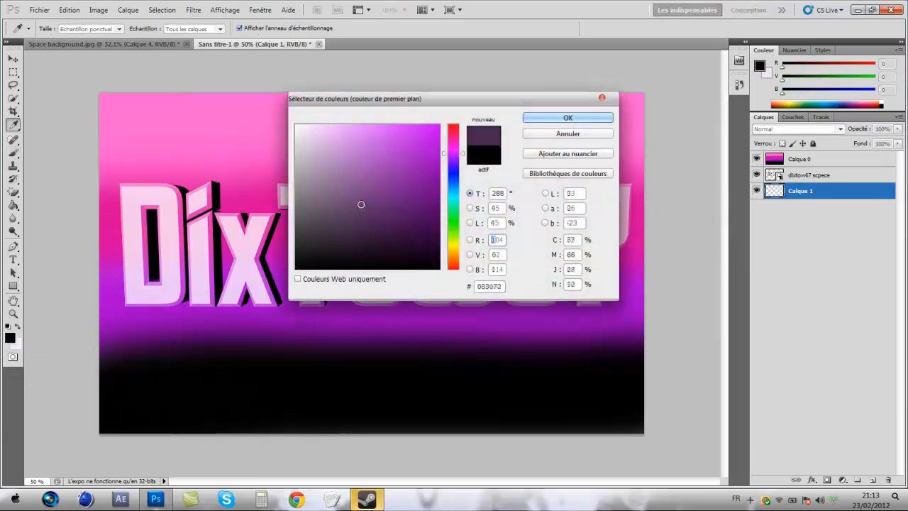
drag(360, 203, 289, 108)
click(541, 117)
key(b)
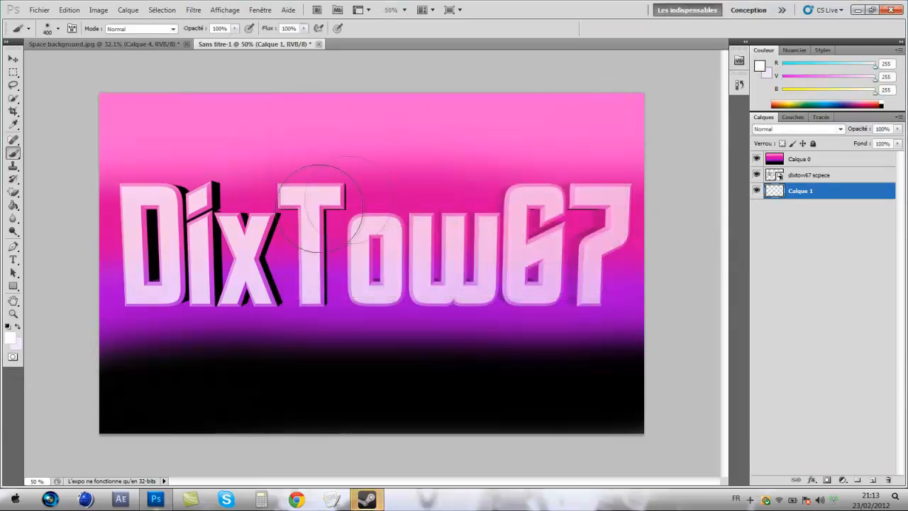
- Stamp the 2390 px circles-and-splatter brush in white at 1400 px near the canvas centre on Calque 1
right_click(329, 221)
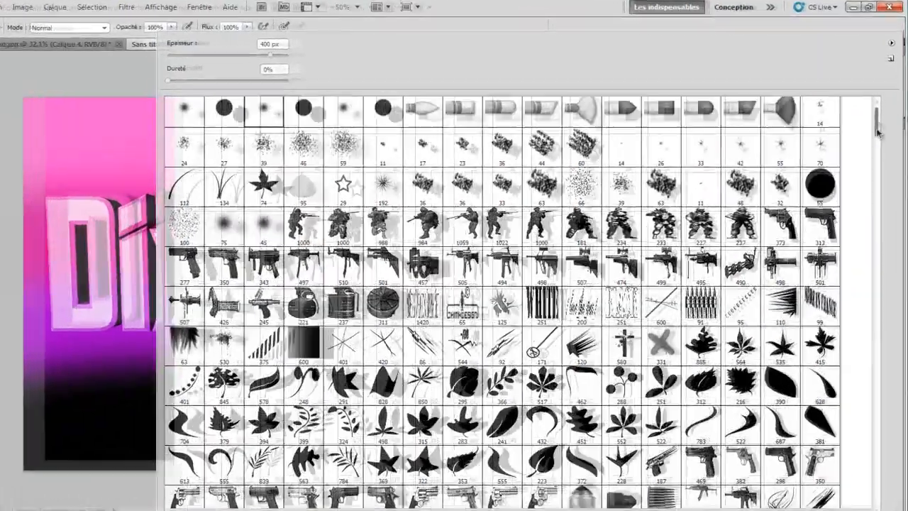
drag(879, 119, 872, 236)
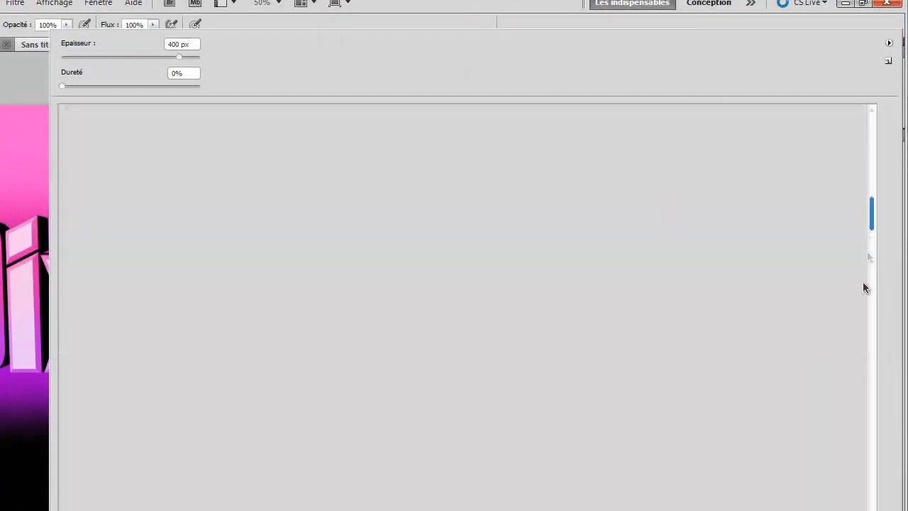
mouse_move(873, 423)
mouse_down()
mouse_move(867, 415)
mouse_move(873, 466)
mouse_up()
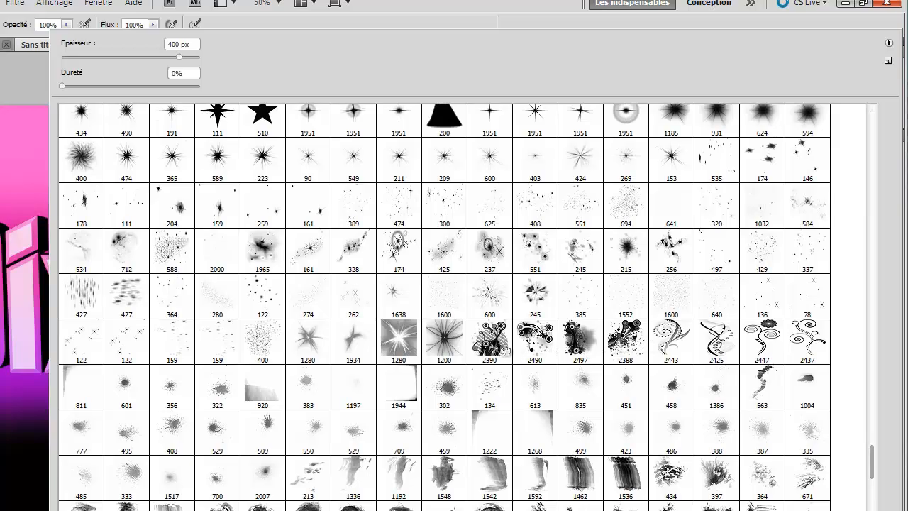
click(490, 339)
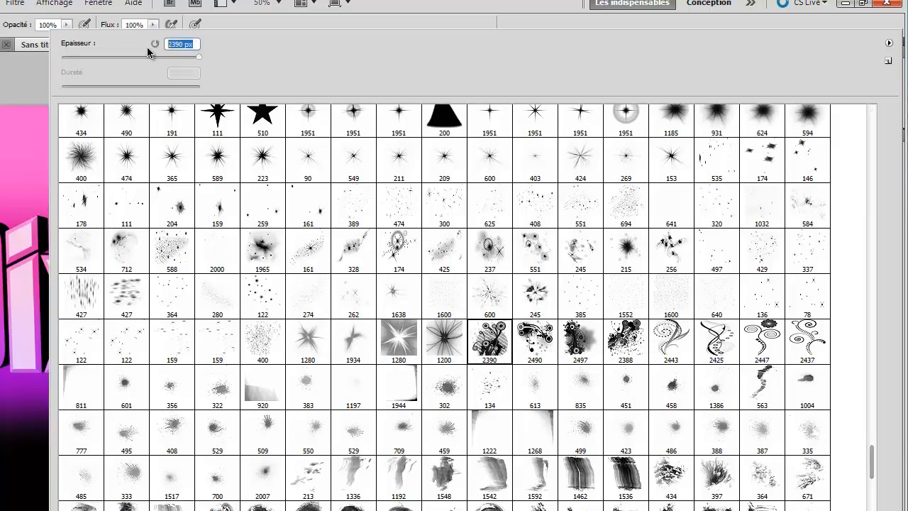
text(1400)
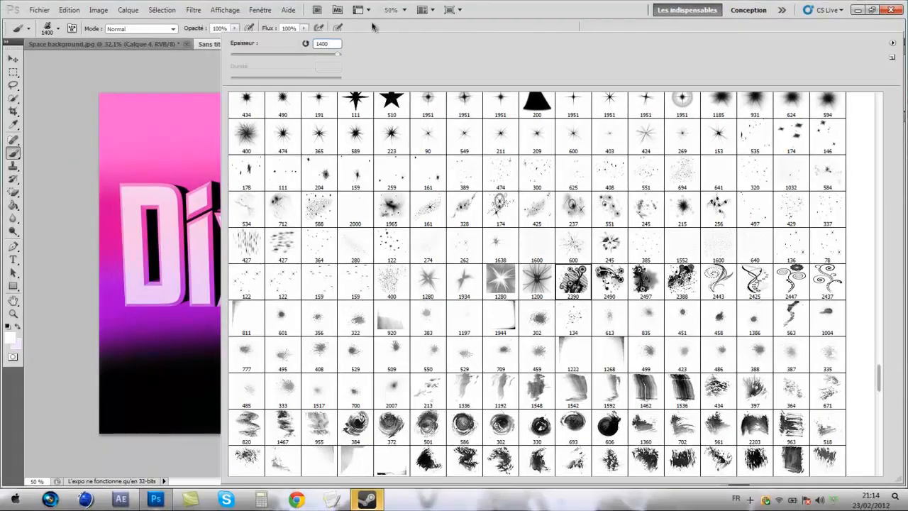
key(Return)
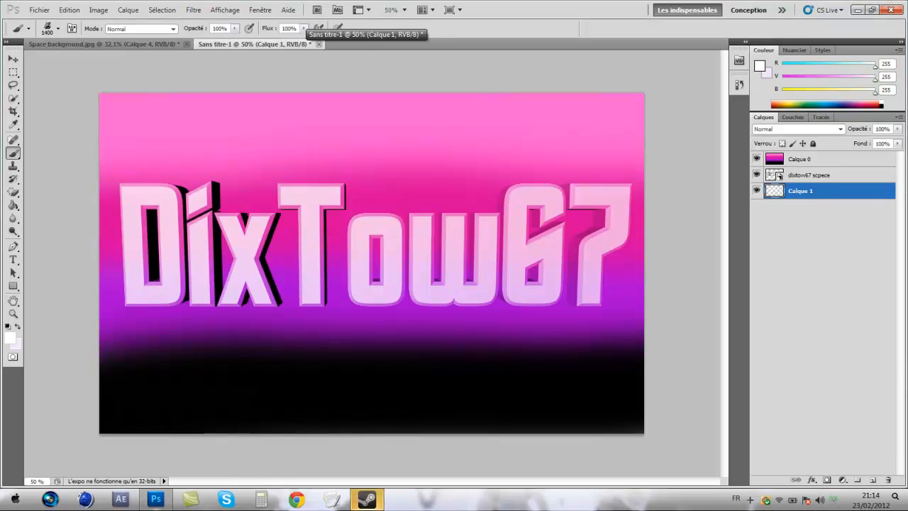
click(366, 282)
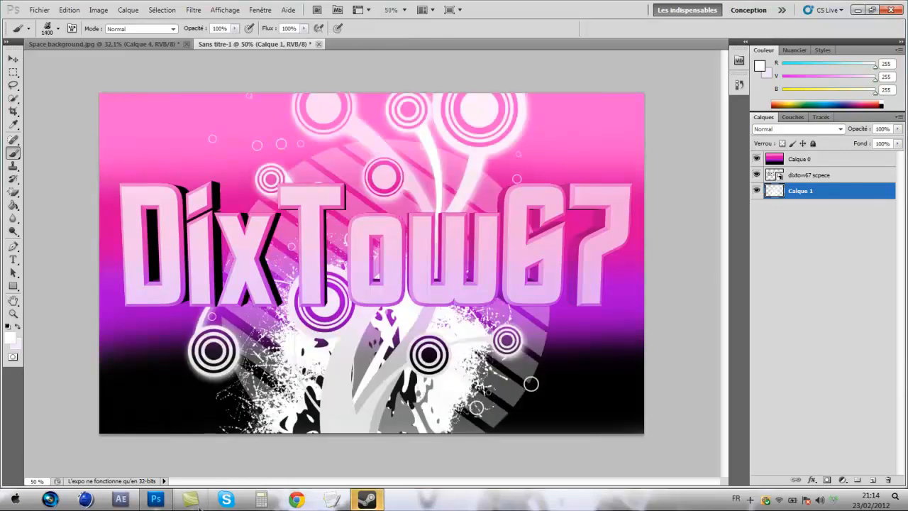
- Set the foreground colour to black (000000) and stamp the 2490 px circles brush at 1400 px over the canvas's left-centre part
click(11, 339)
click(568, 118)
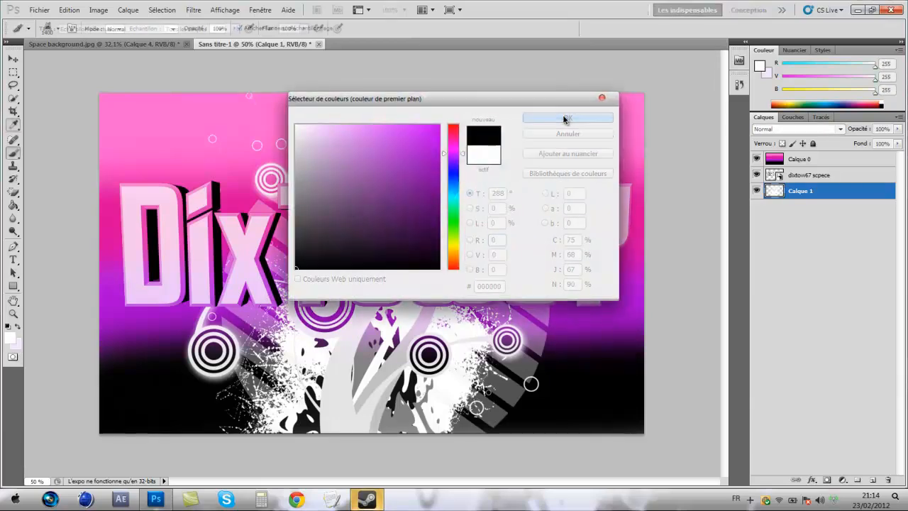
right_click(397, 249)
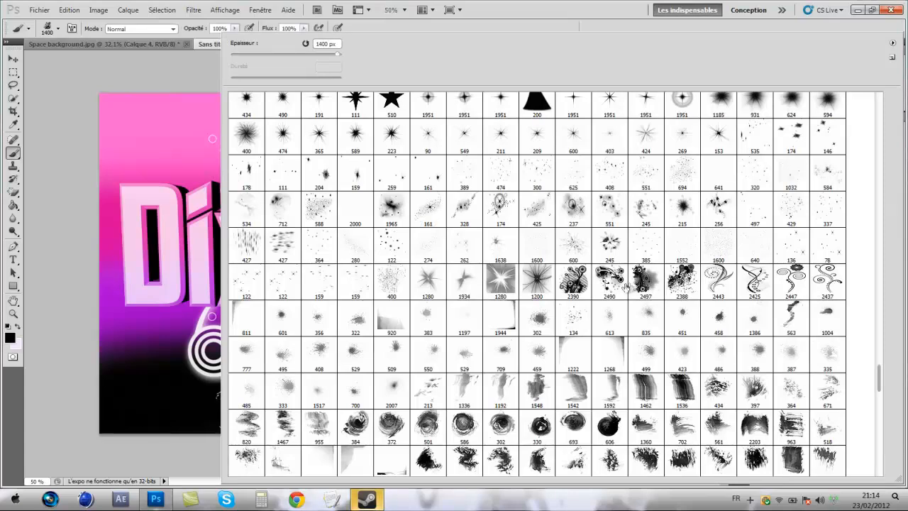
click(606, 282)
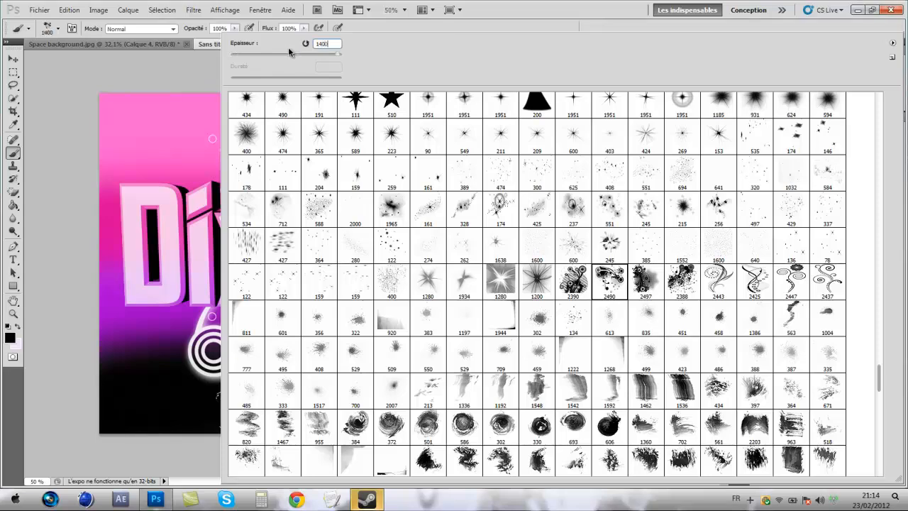
click(426, 25)
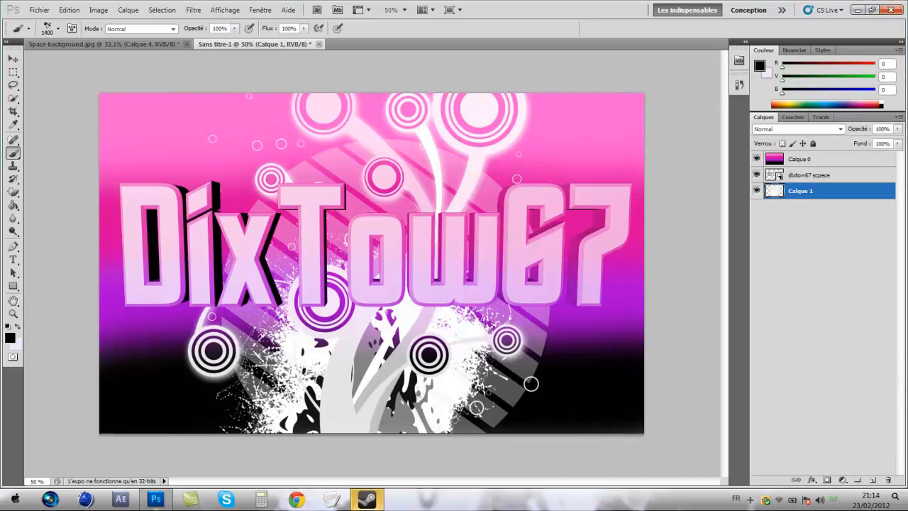
click(283, 291)
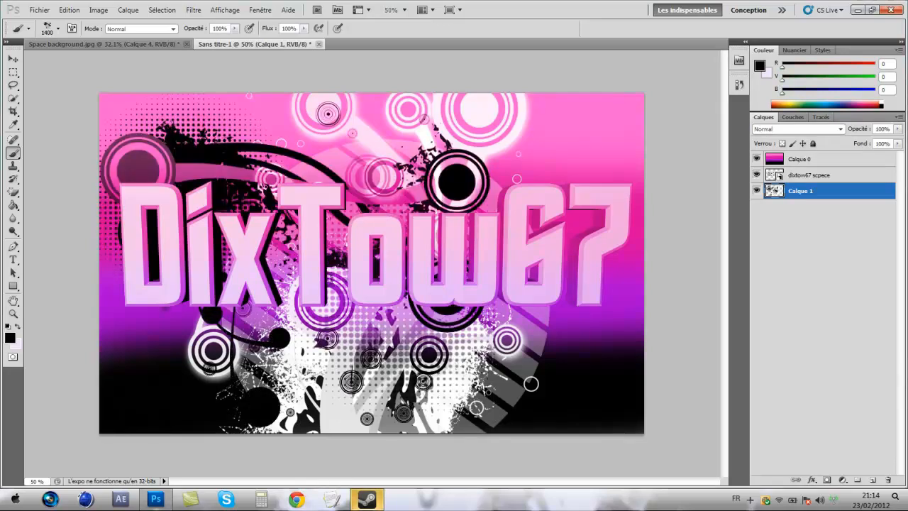
- Stamp the 2497 px halftone splatter brush in black at 1400 px over the canvas's right part
right_click(327, 284)
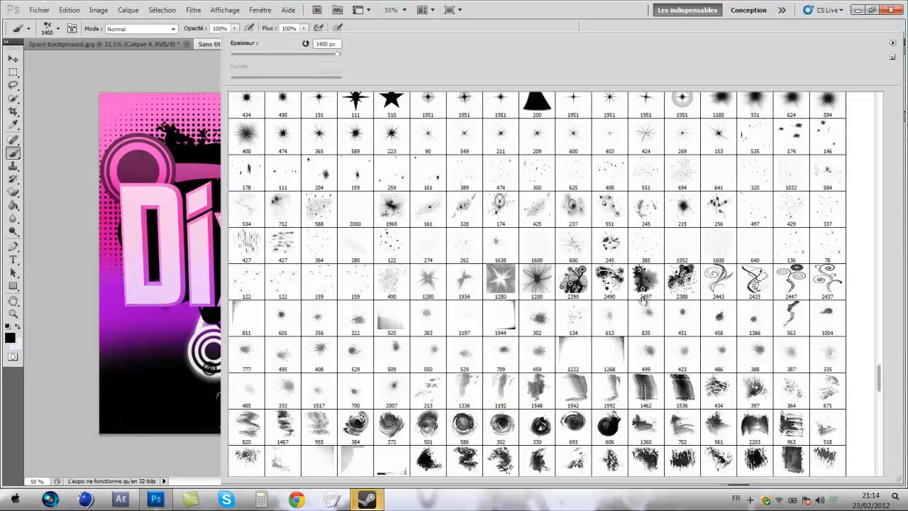
click(644, 291)
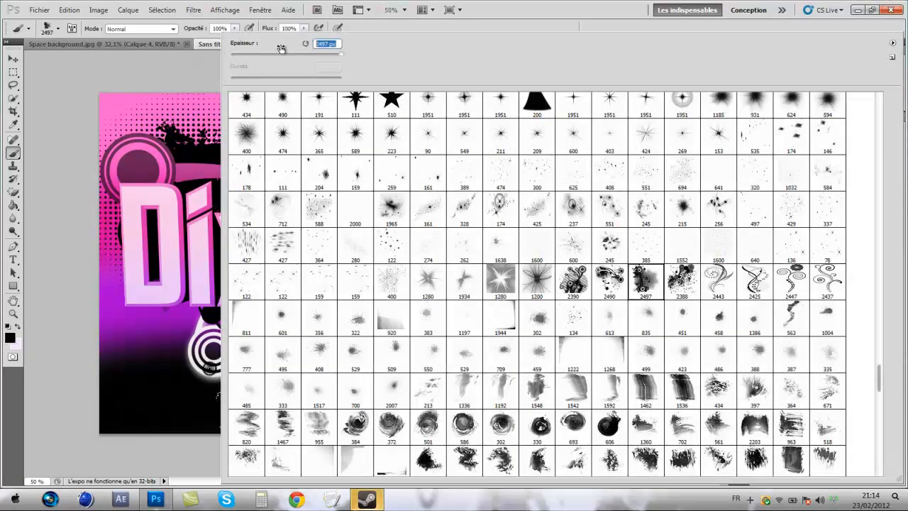
text(1400)
click(380, 28)
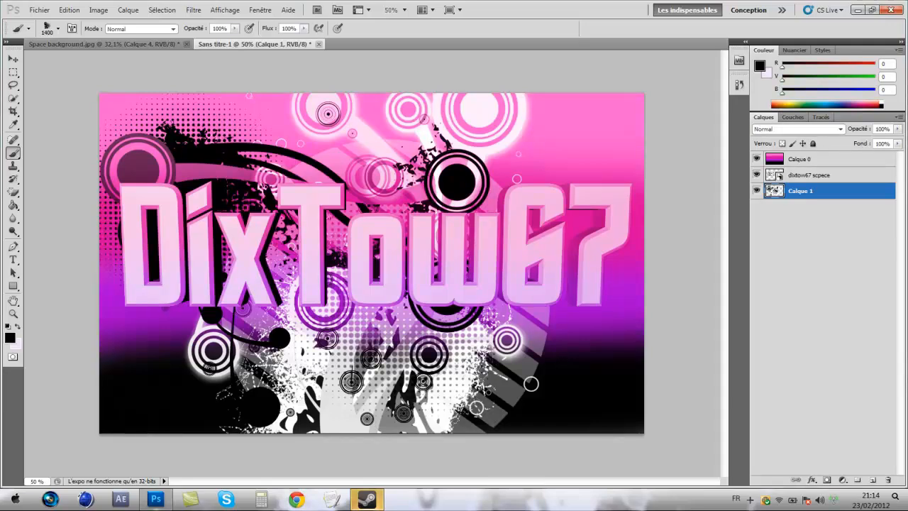
click(611, 222)
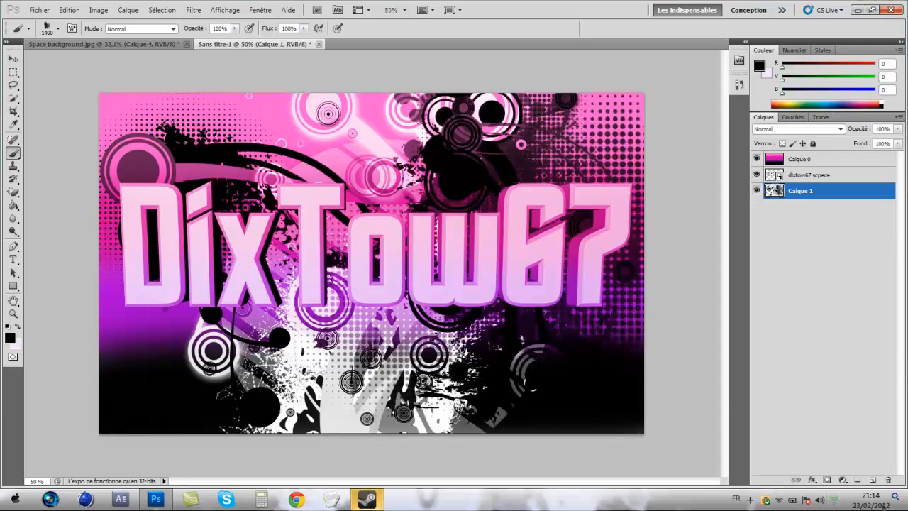
- Compare the pink DixTow67 composition with the blue DixTow67 desktop wallpaper and examine the wallpaper's brush effects
click(905, 504)
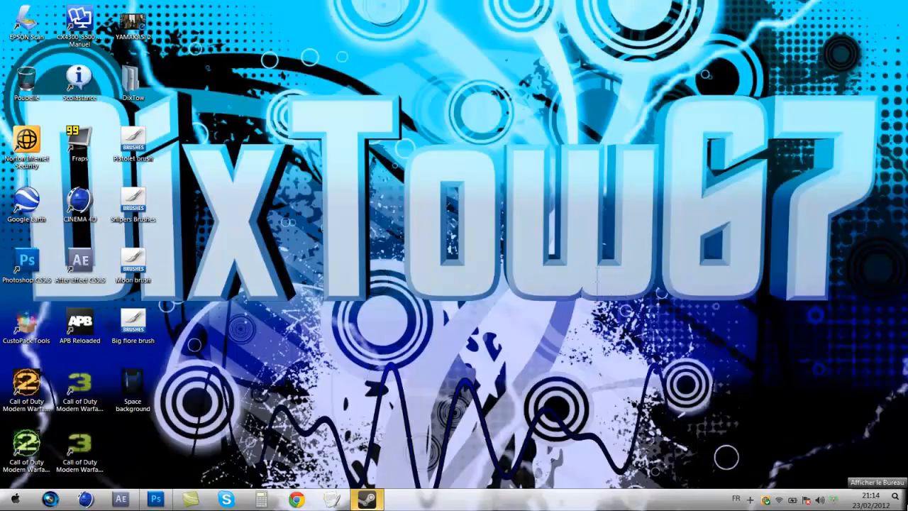
click(905, 505)
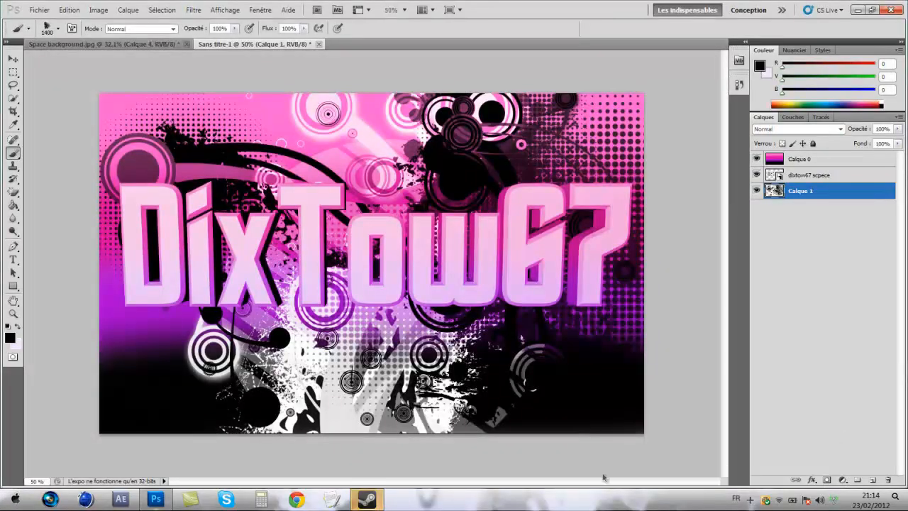
click(905, 504)
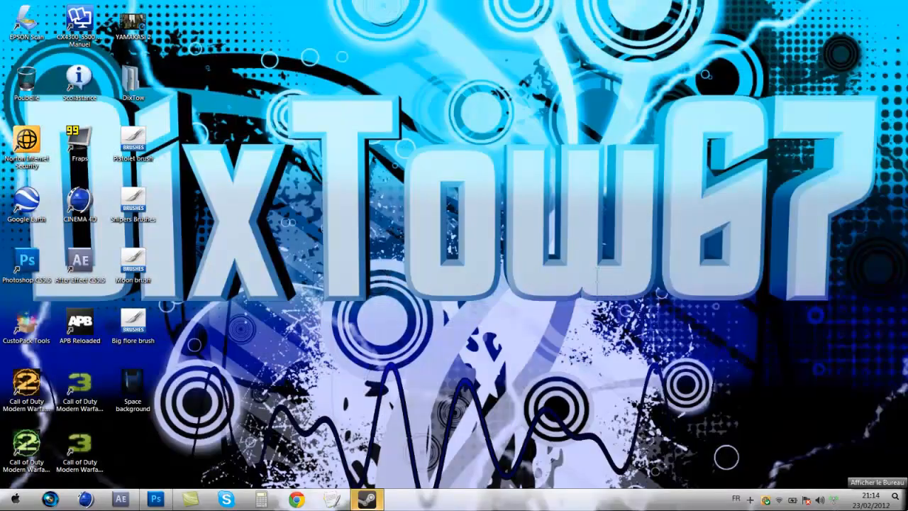
click(904, 505)
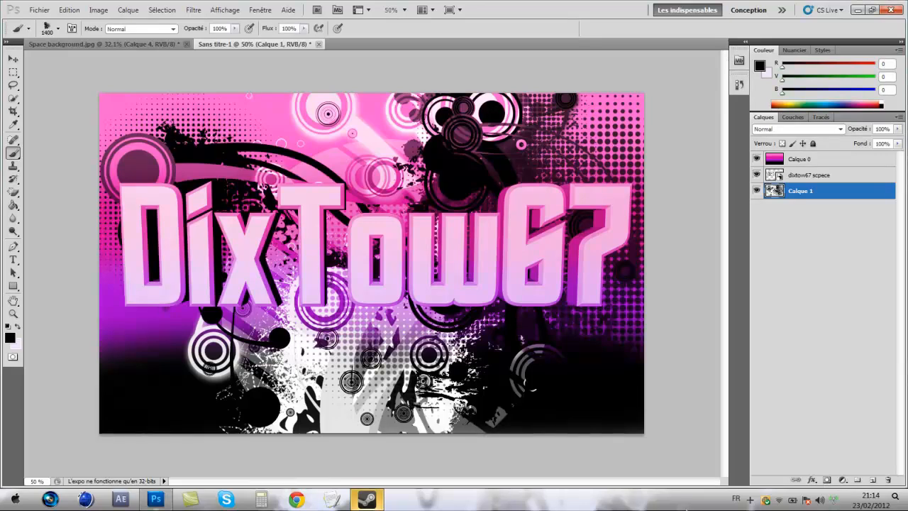
drag(810, 191, 825, 202)
click(906, 503)
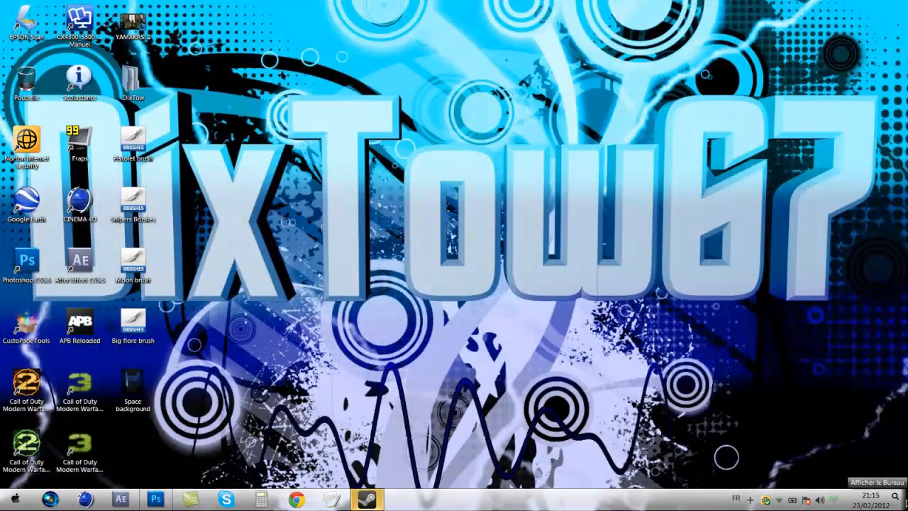
drag(193, 450, 902, 358)
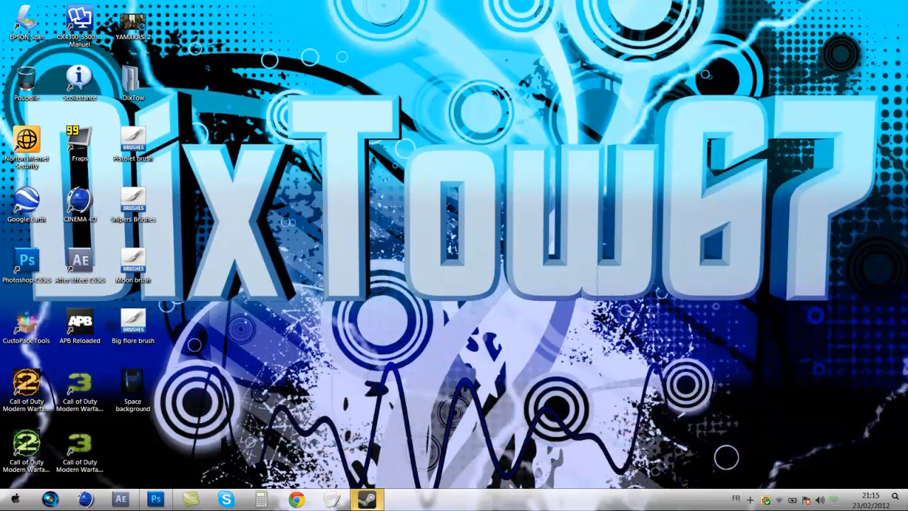
- Back in Photoshop, place the music courbe image from the Images library and position its curve just below the DixTow67 lettering
click(906, 503)
click(26, 9)
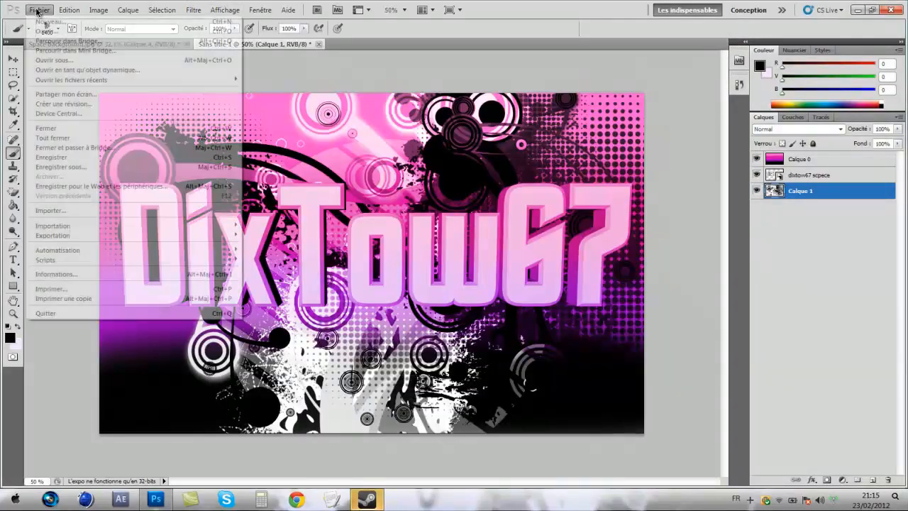
click(111, 210)
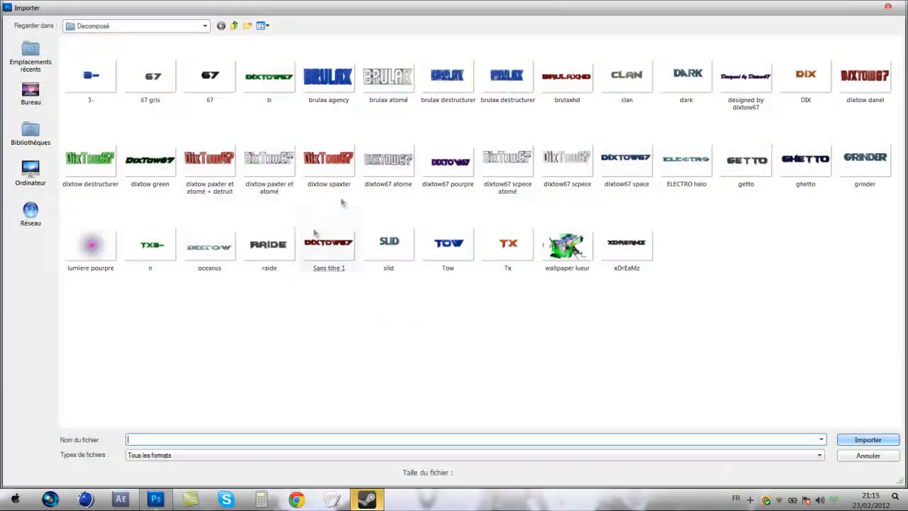
click(233, 25)
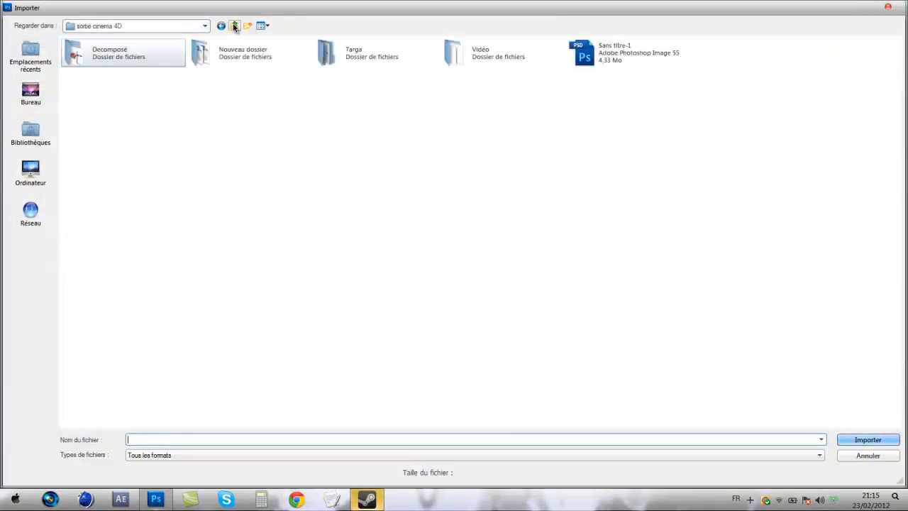
click(233, 26)
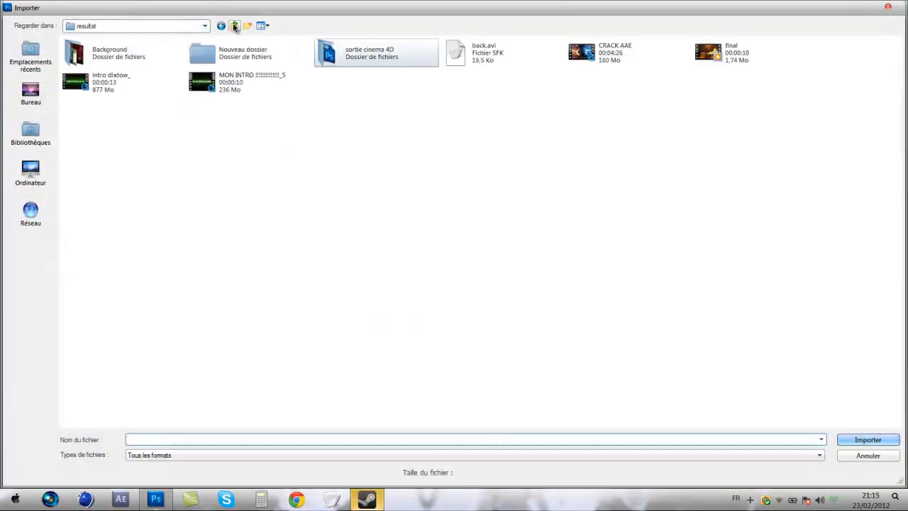
click(30, 134)
double_click(358, 53)
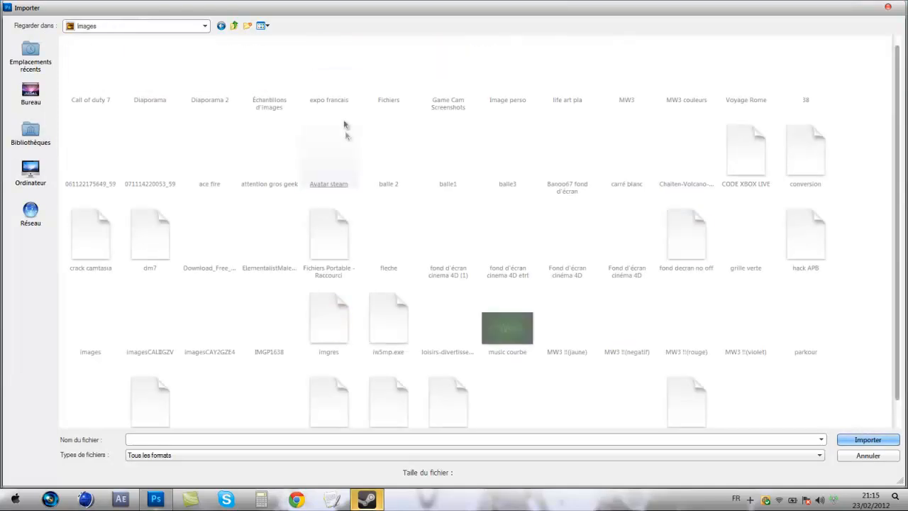
click(517, 329)
double_click(517, 328)
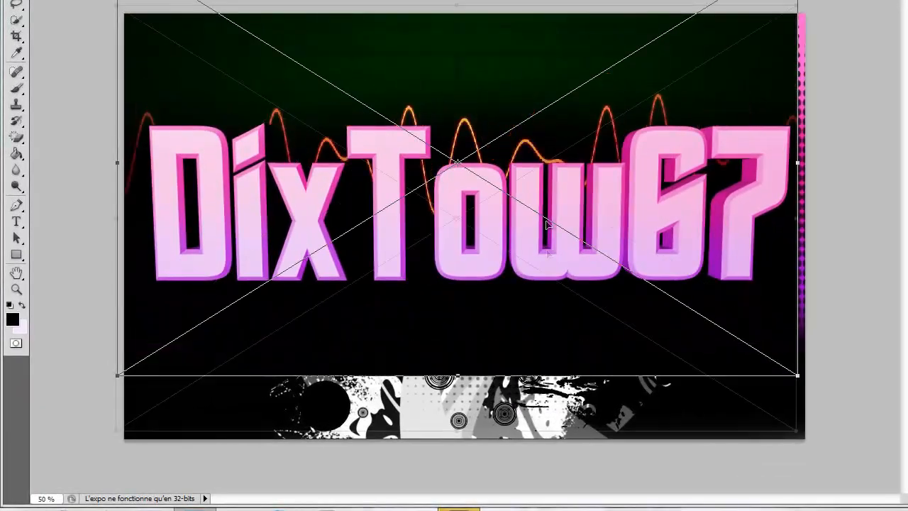
drag(546, 224, 557, 357)
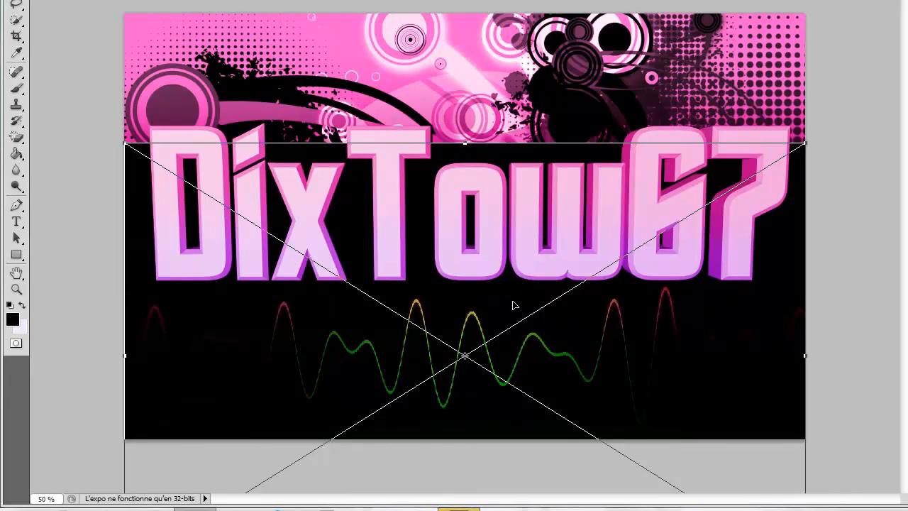
key(Return)
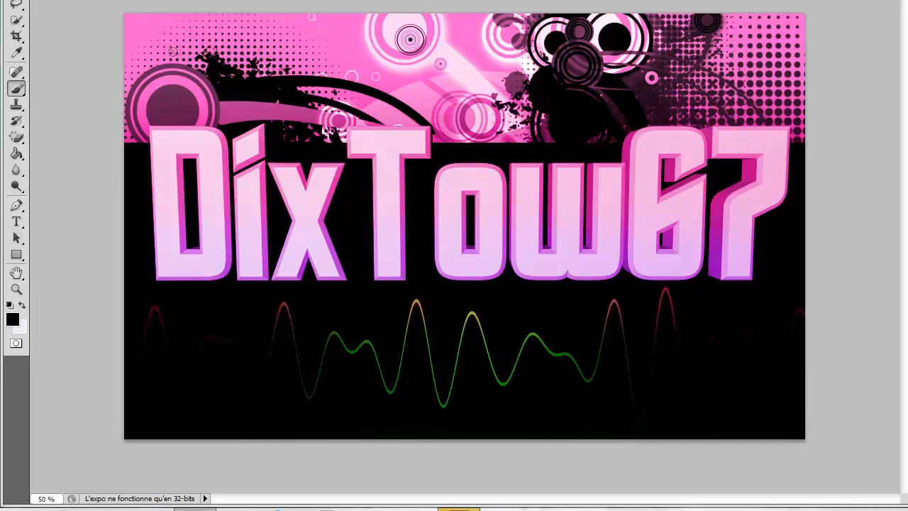
- Rasterize the music courbe layer and erase its black background around the curve and at both canvas sides with the Magic Eraser
click(16, 137)
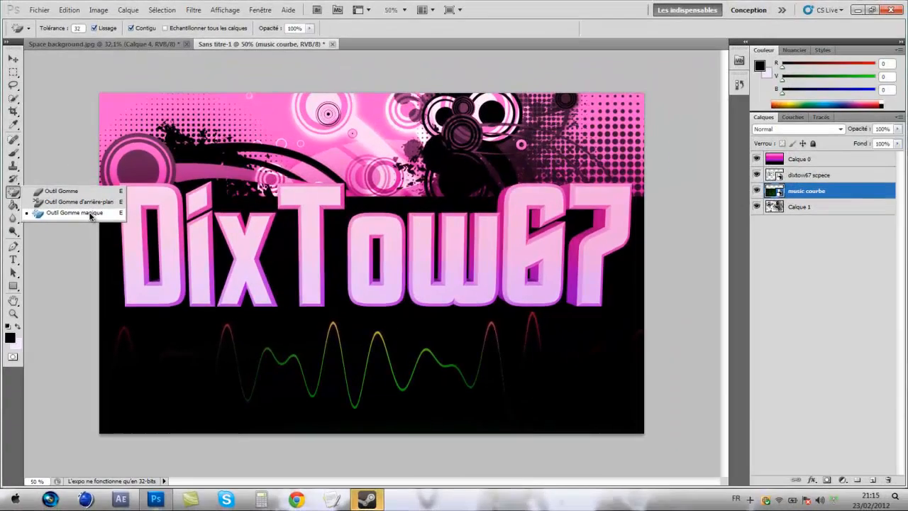
click(54, 166)
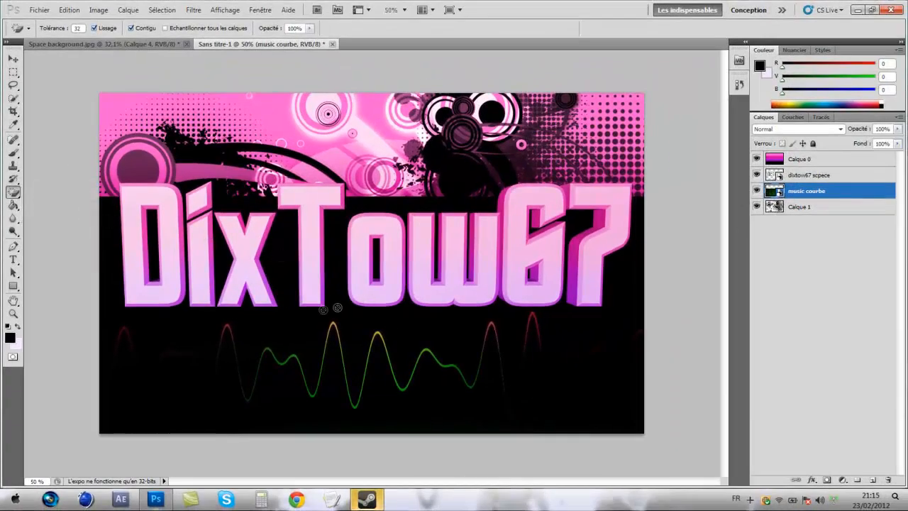
click(359, 298)
key(Return)
click(352, 324)
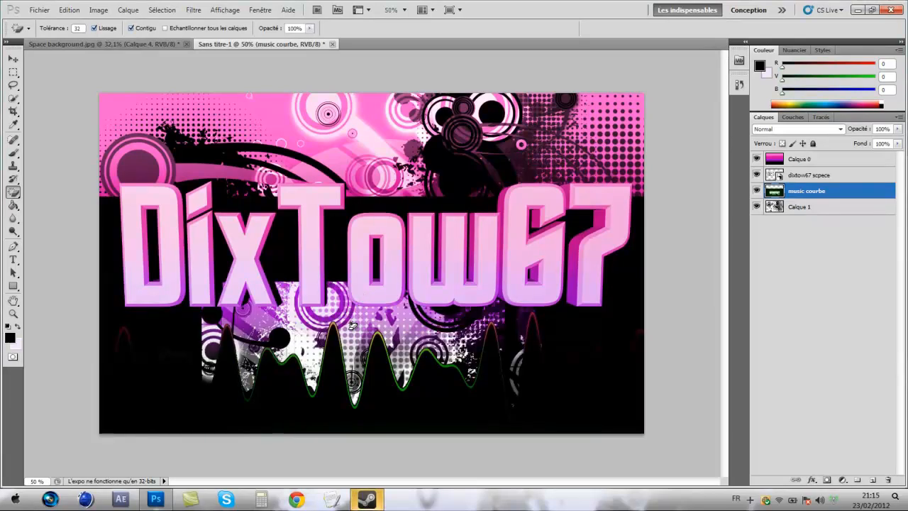
click(334, 238)
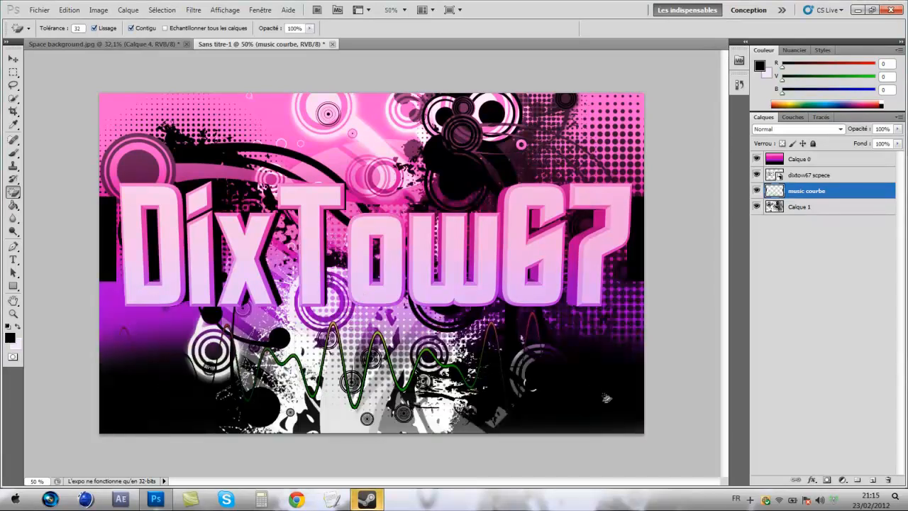
click(635, 259)
click(107, 241)
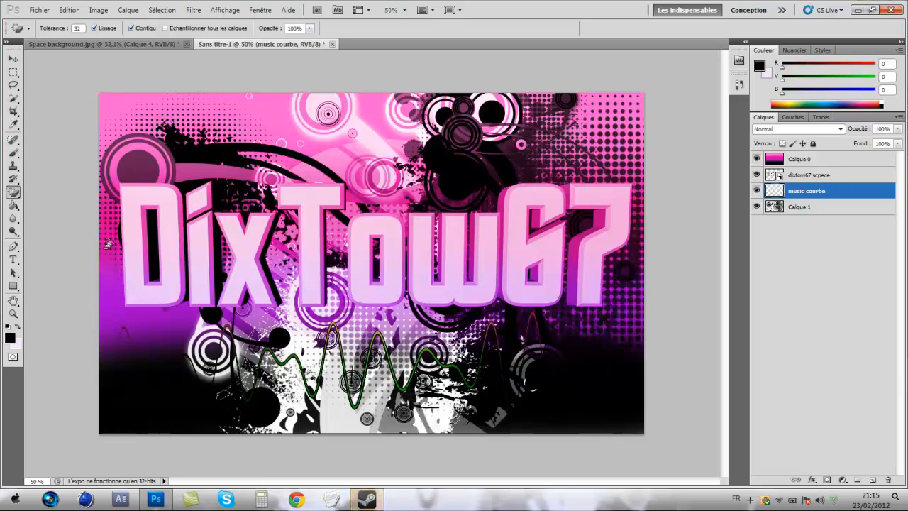
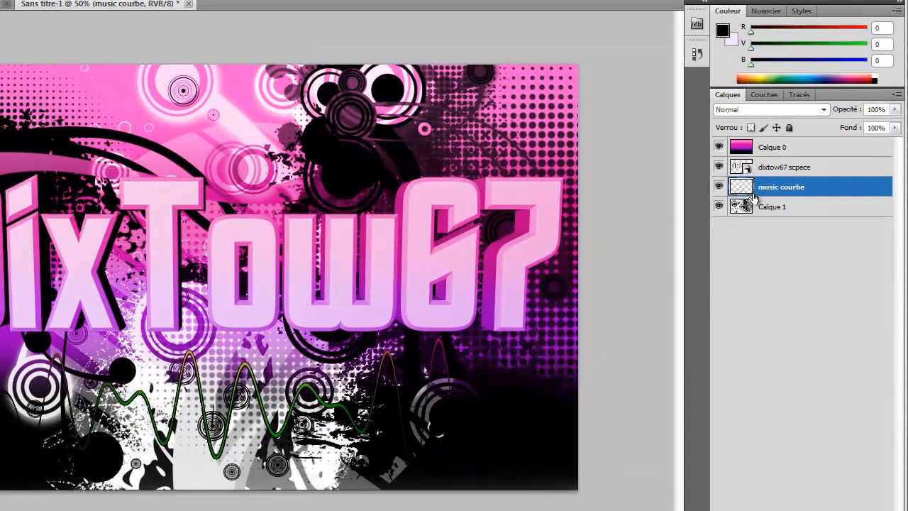
- Move the music courbe layer up behind the lettering and erase the black area from the image's lower part
key(ctrl+t)
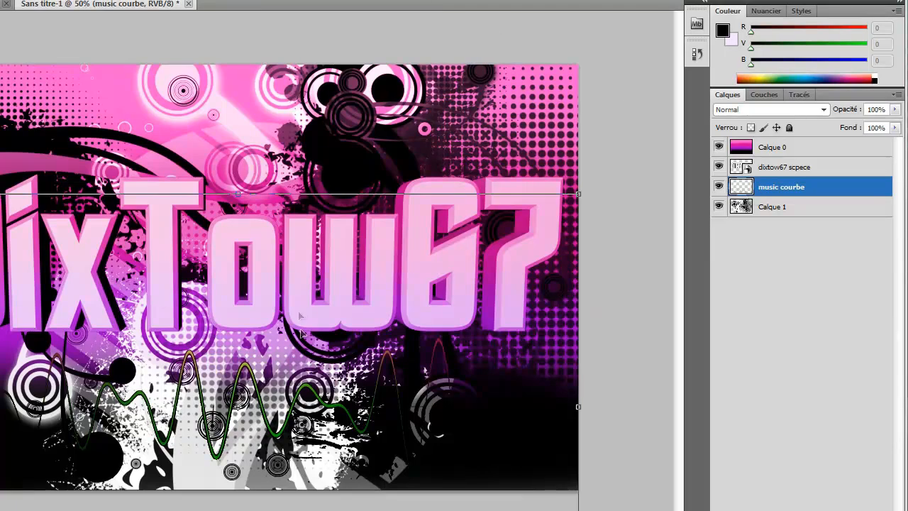
drag(301, 334, 306, 241)
key(Return)
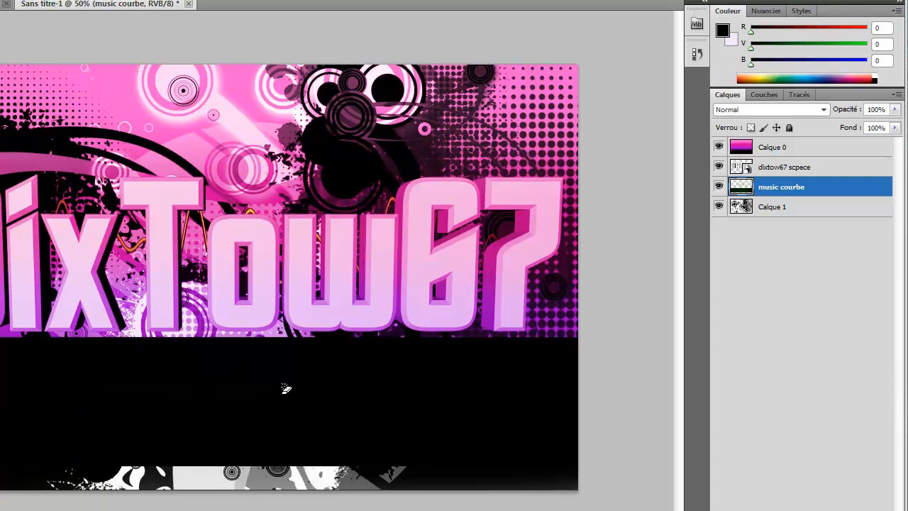
click(286, 389)
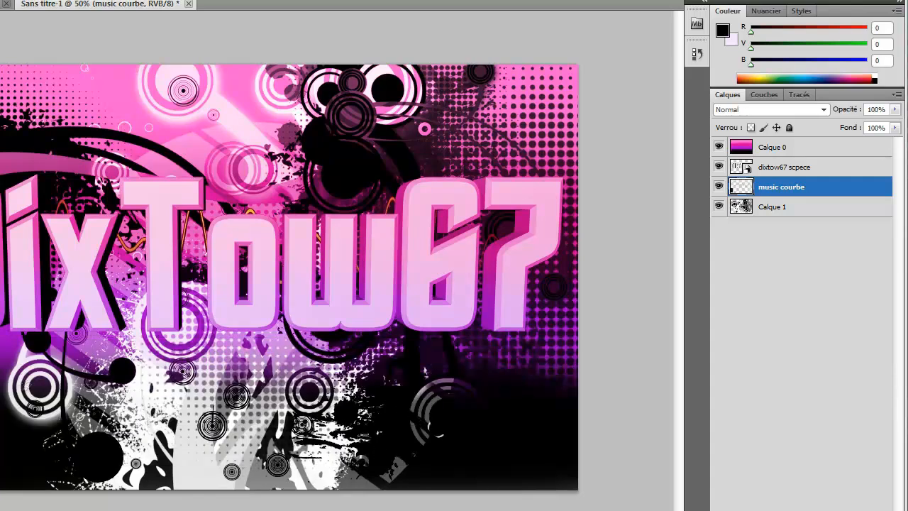
- Move the music curve back down below the lettering and place its layer above Calque 0
key(ctrl+t)
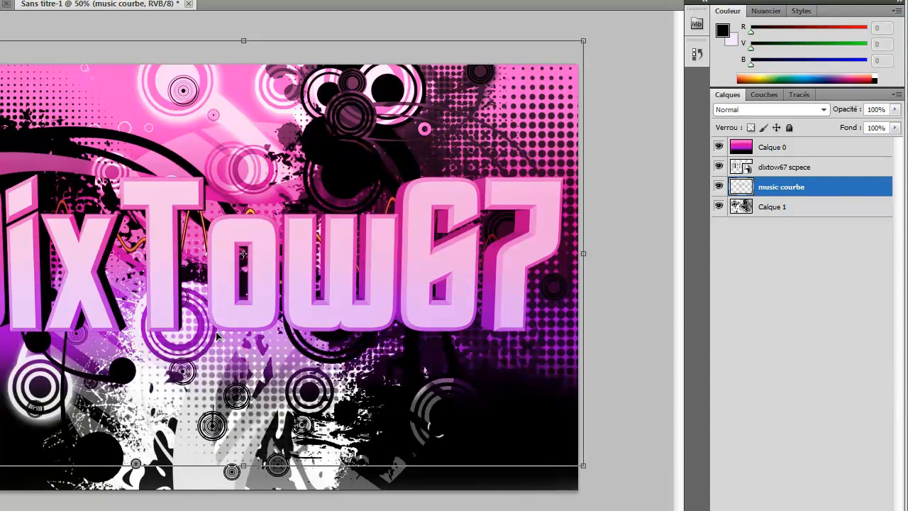
drag(245, 223, 277, 377)
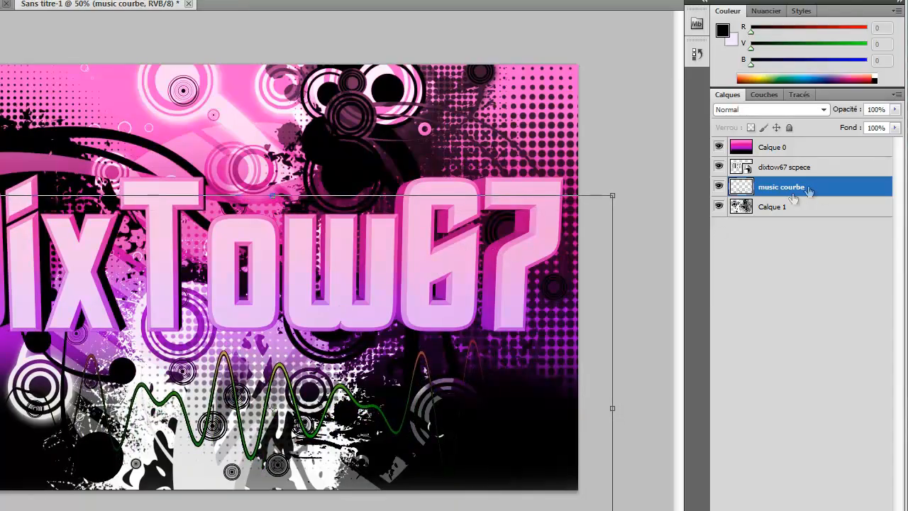
key(Return)
drag(792, 188, 815, 158)
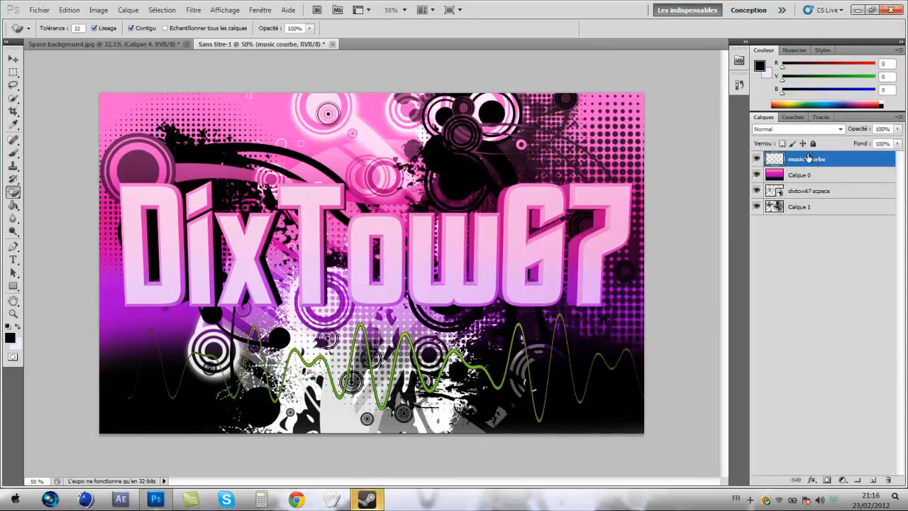
- Shift the music courbe layer left so the curve spans the full canvas width
key(ctrl+t)
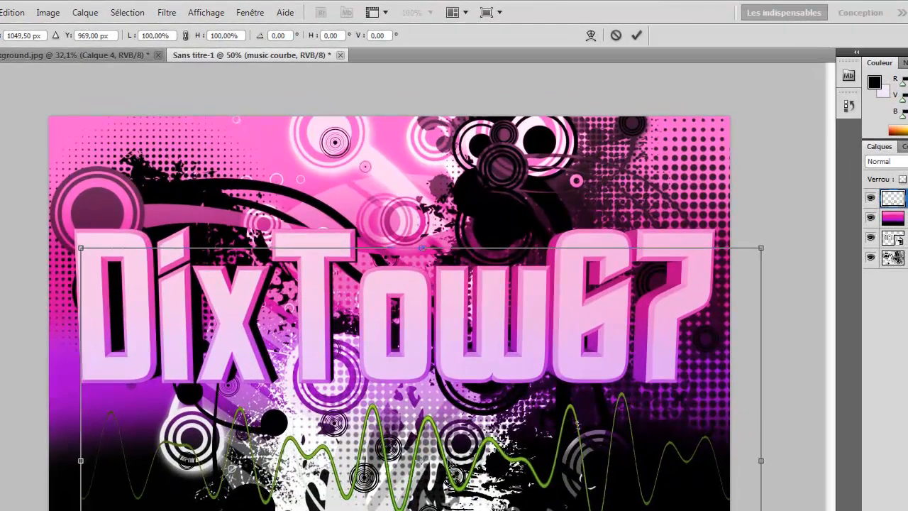
drag(449, 482, 421, 465)
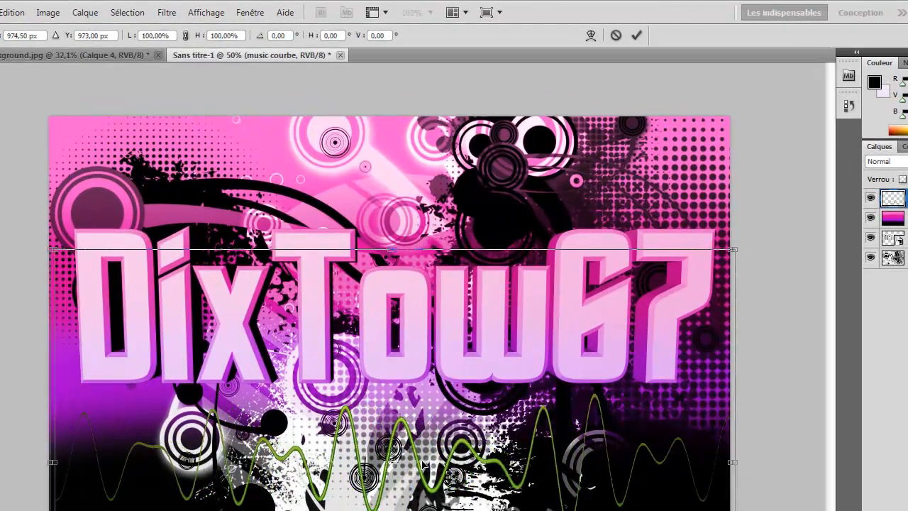
key(Return)
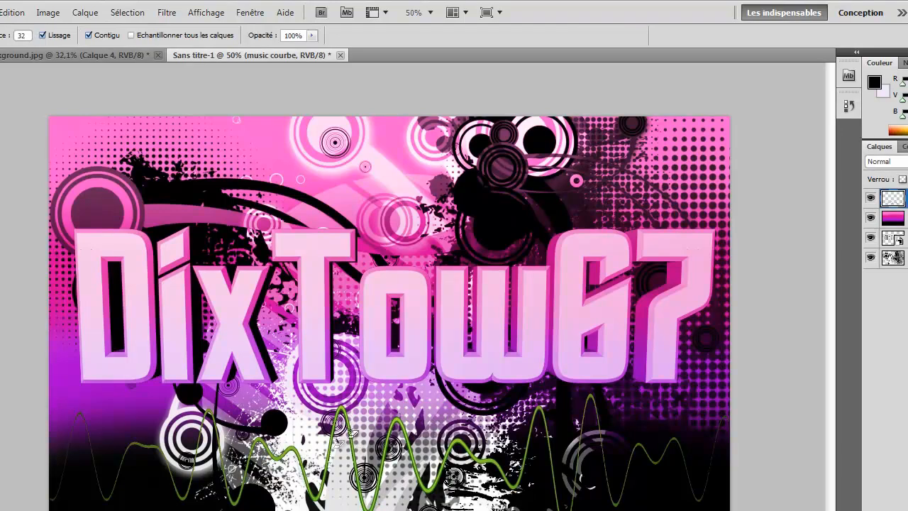
- Colorize the music curve bright red with Hue/Saturation: hue 0, saturation 100, lightness +4
click(50, 12)
mouse_move(89, 50)
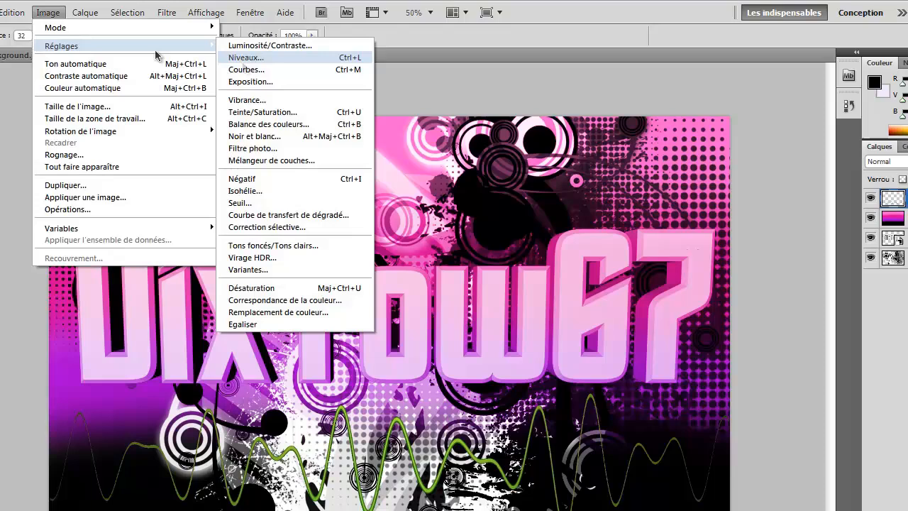
click(298, 111)
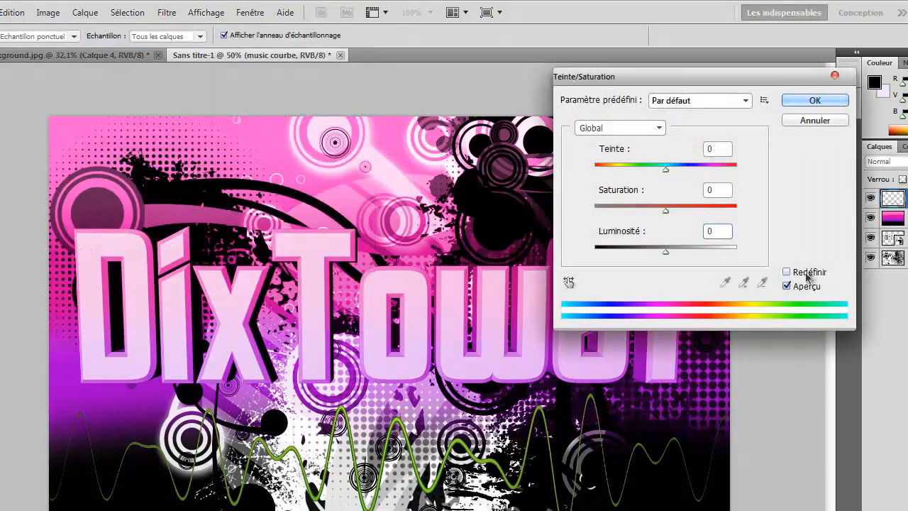
click(785, 271)
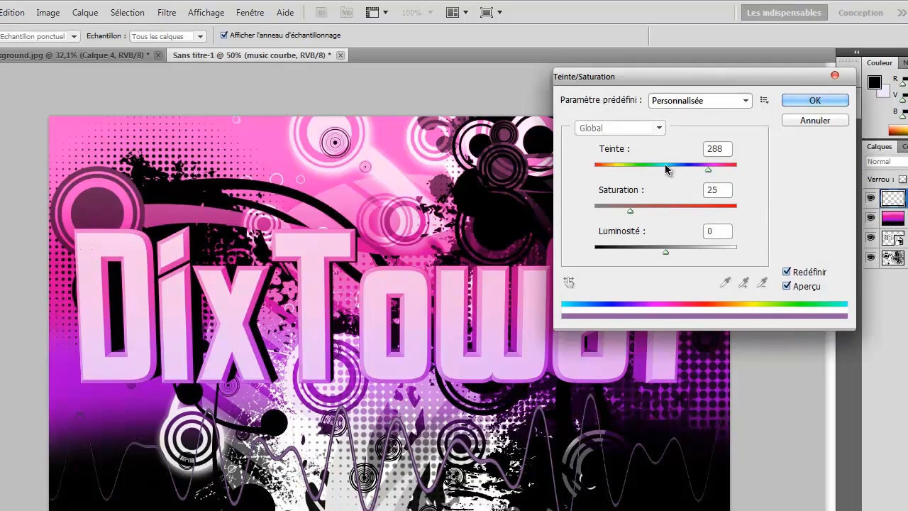
mouse_move(708, 169)
mouse_down()
mouse_move(661, 170)
mouse_move(712, 169)
mouse_move(691, 168)
mouse_up()
drag(636, 213, 766, 210)
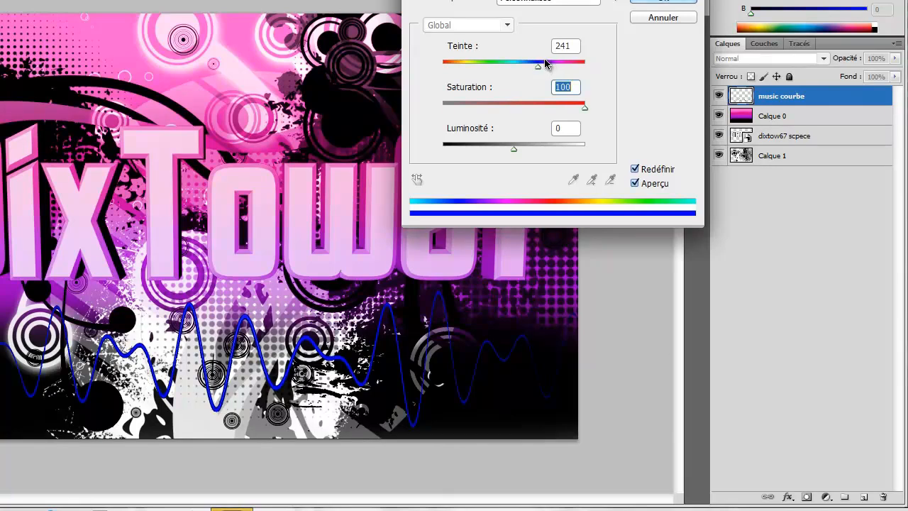
drag(546, 64, 438, 66)
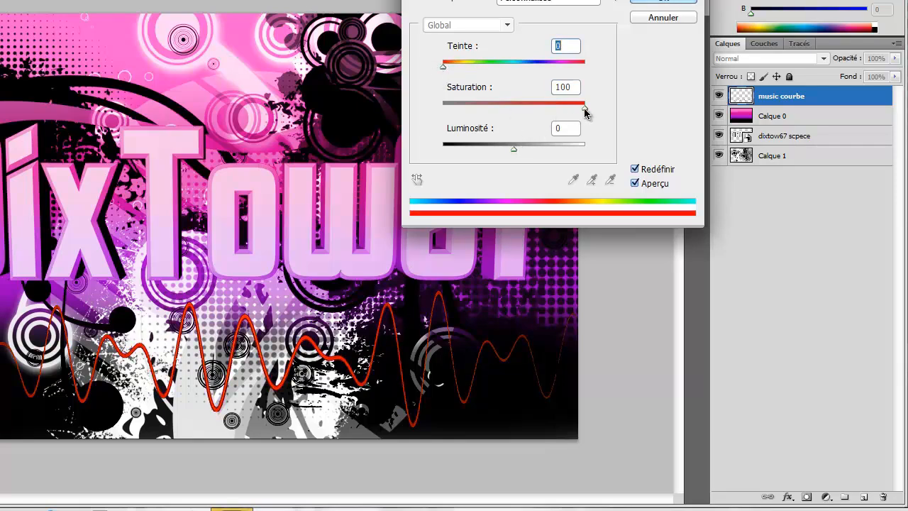
mouse_move(585, 110)
mouse_down()
mouse_move(554, 108)
mouse_move(586, 108)
mouse_up()
click(514, 150)
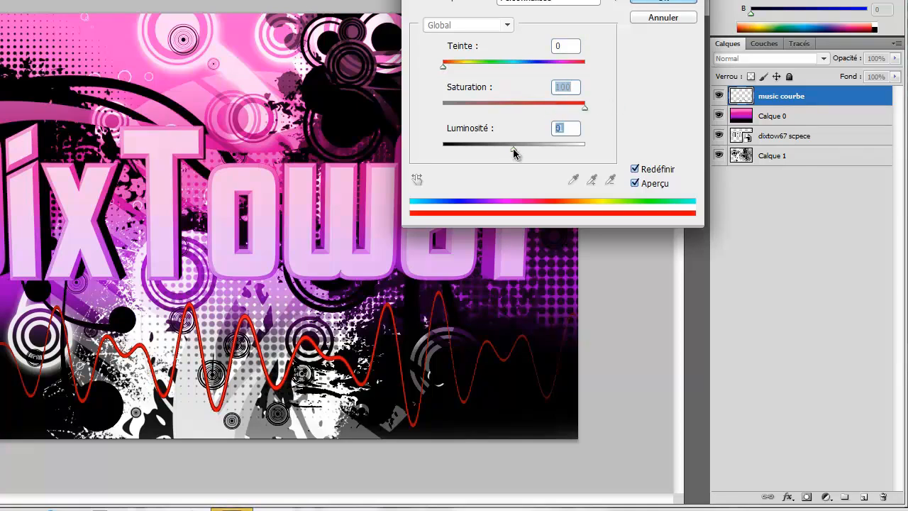
mouse_move(514, 150)
mouse_down()
mouse_move(506, 149)
mouse_move(539, 138)
mouse_move(505, 152)
mouse_move(517, 150)
mouse_up()
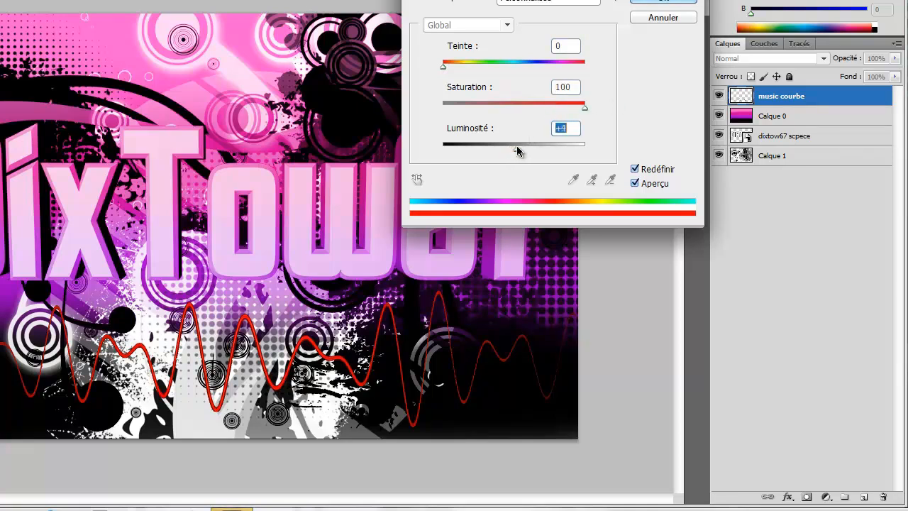
click(667, 2)
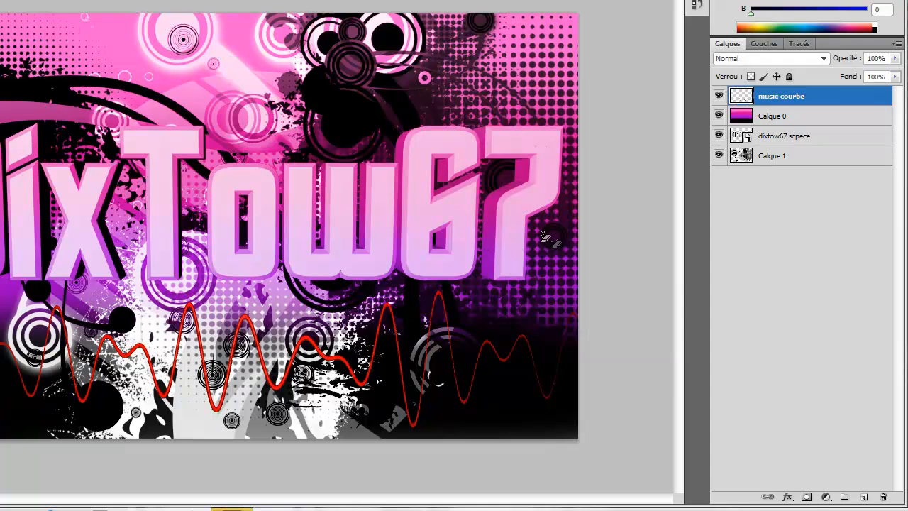
- Add a new empty layer between dixtow67 scpece and Calque 1, and select the dixtow67 scpece layer
click(780, 237)
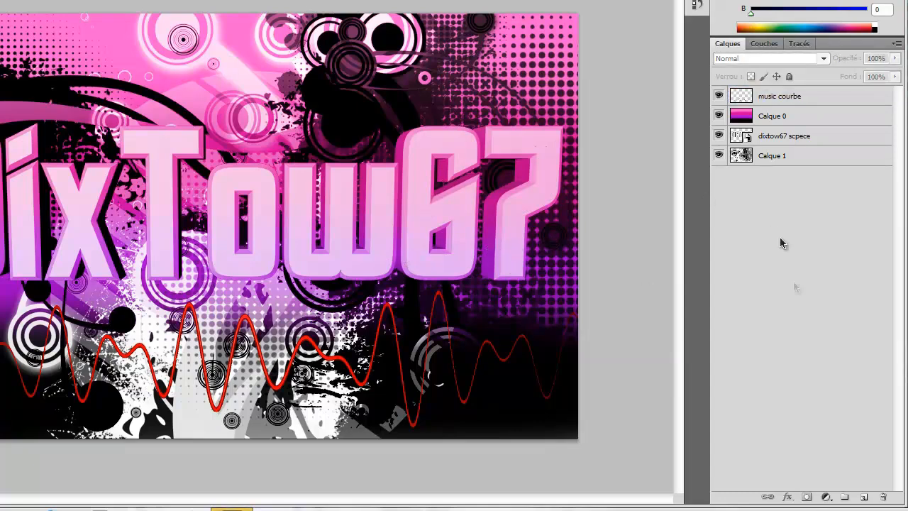
click(866, 498)
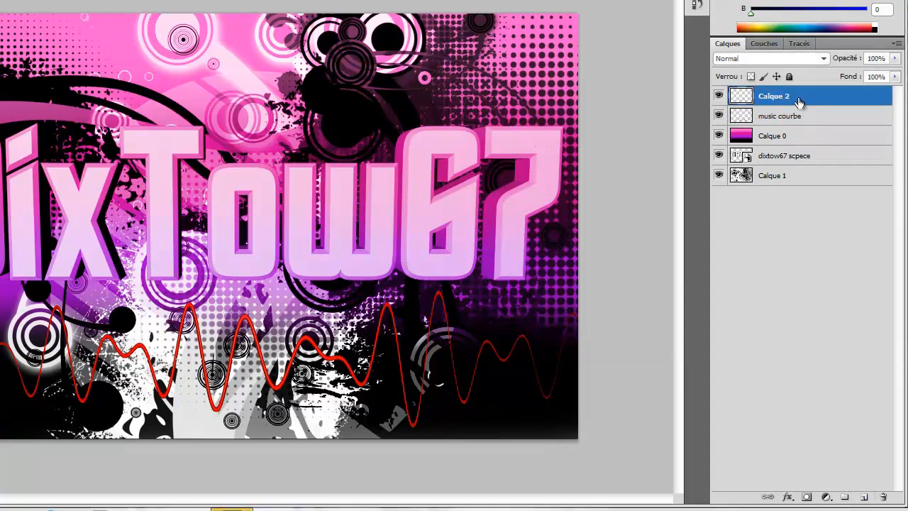
drag(798, 98, 792, 186)
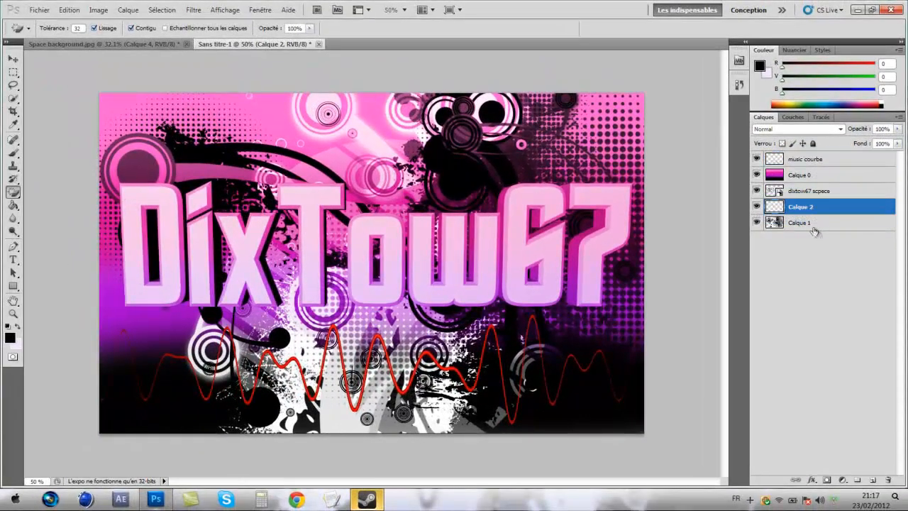
click(807, 192)
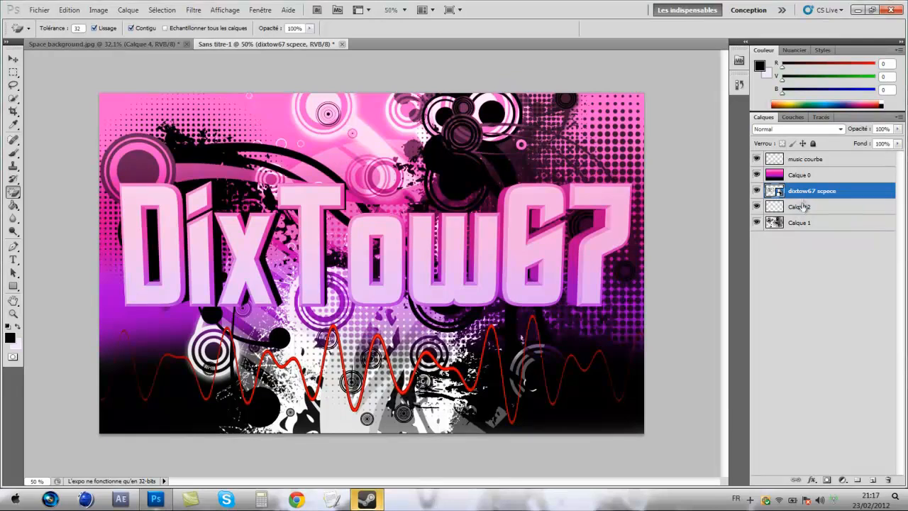
- Select layer Calque 1 and choose the 408 px lightning brush for the Brush tool, with its size set to 2500 px
click(801, 207)
click(803, 223)
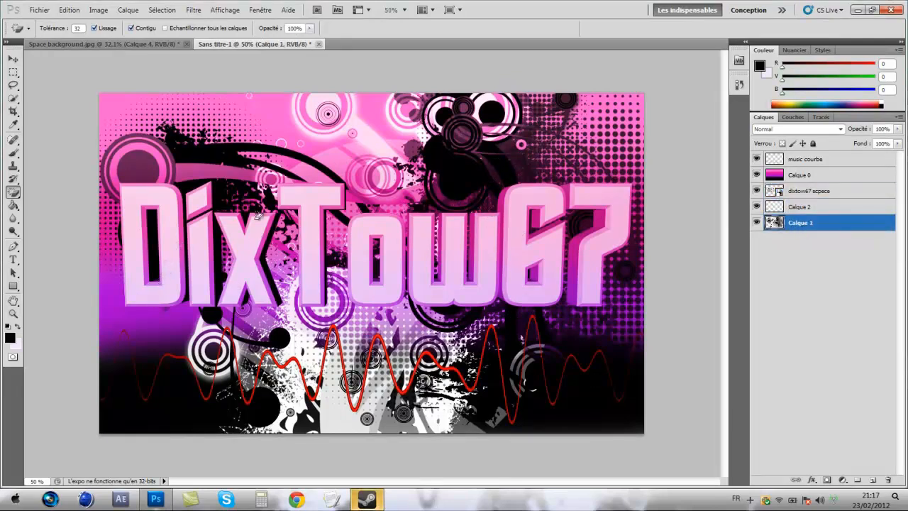
click(13, 152)
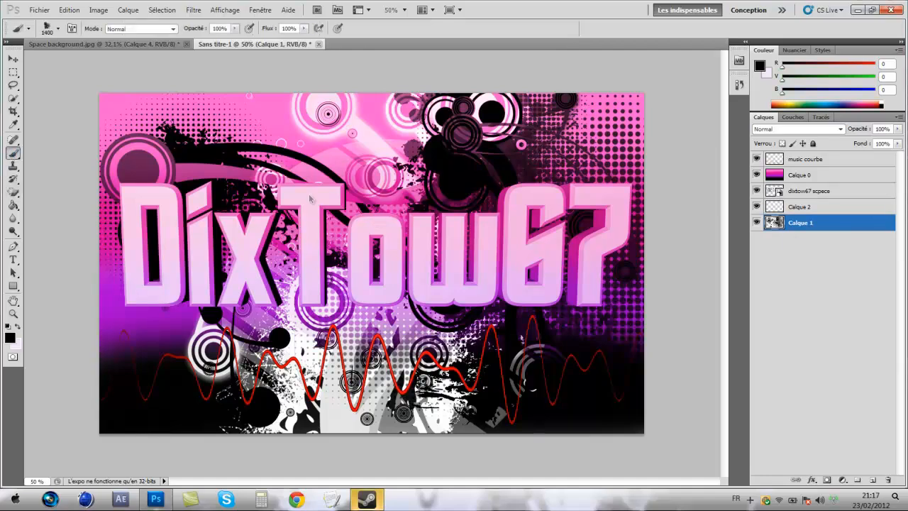
right_click(426, 259)
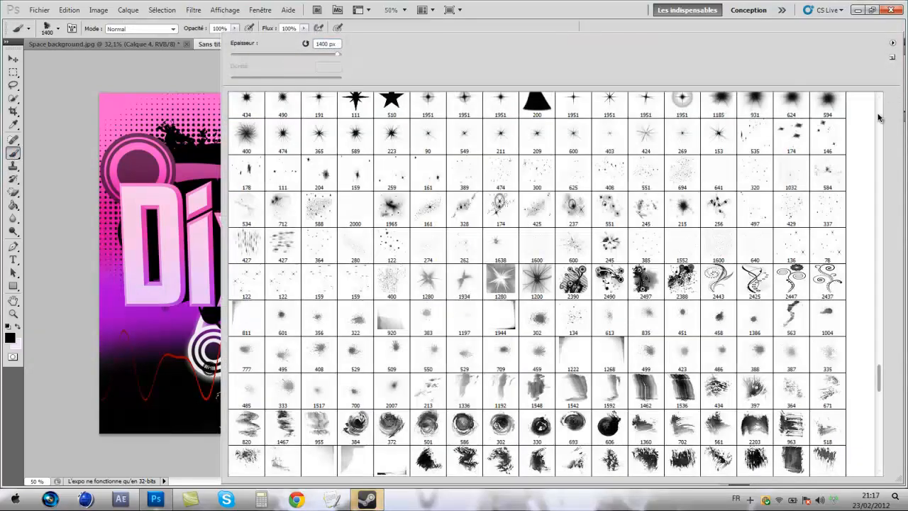
drag(879, 378, 879, 434)
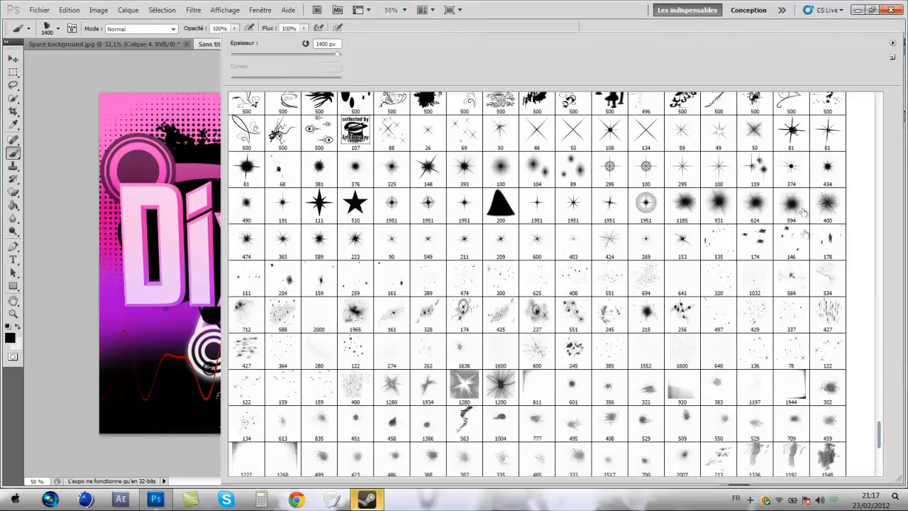
scroll(804, 213, down, 7)
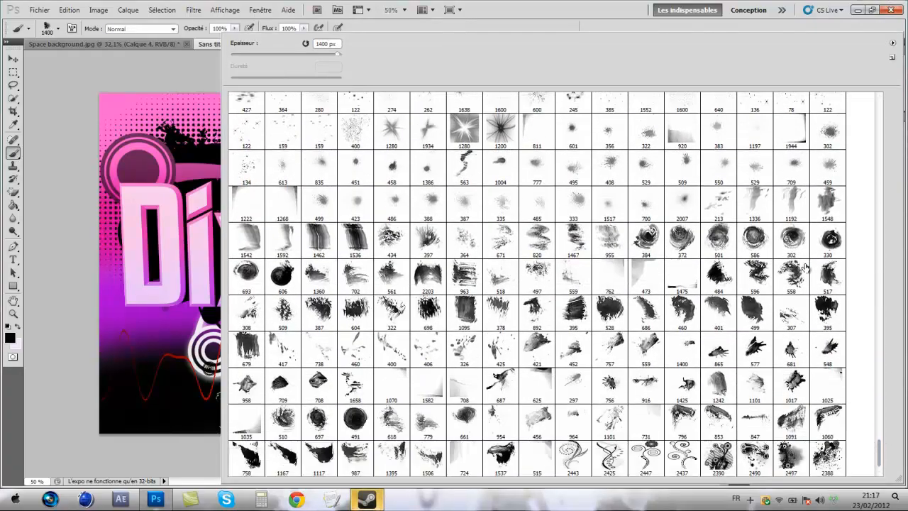
scroll(658, 273, up, 4)
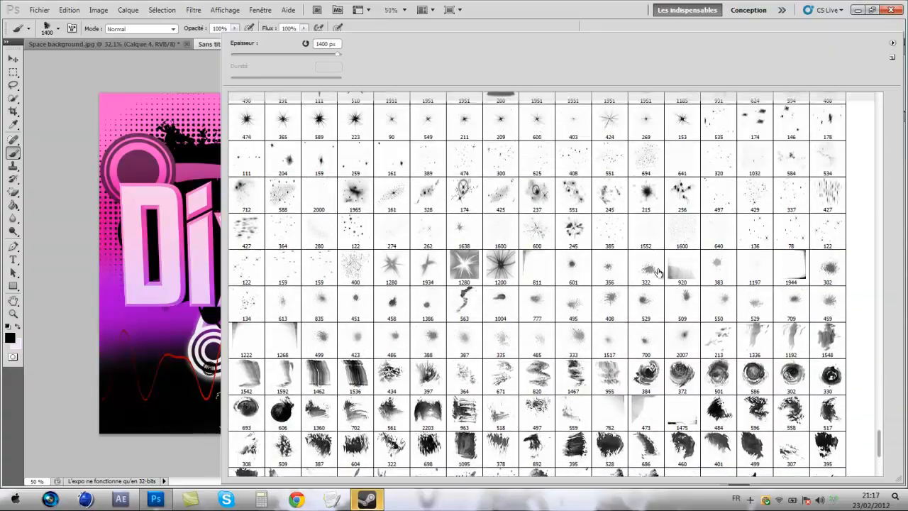
scroll(658, 273, up, 7)
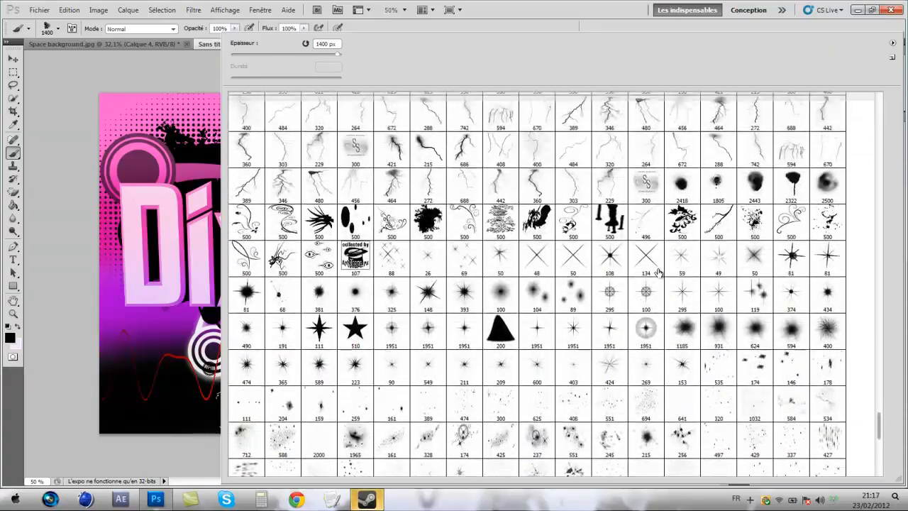
scroll(659, 273, up, 2)
click(796, 235)
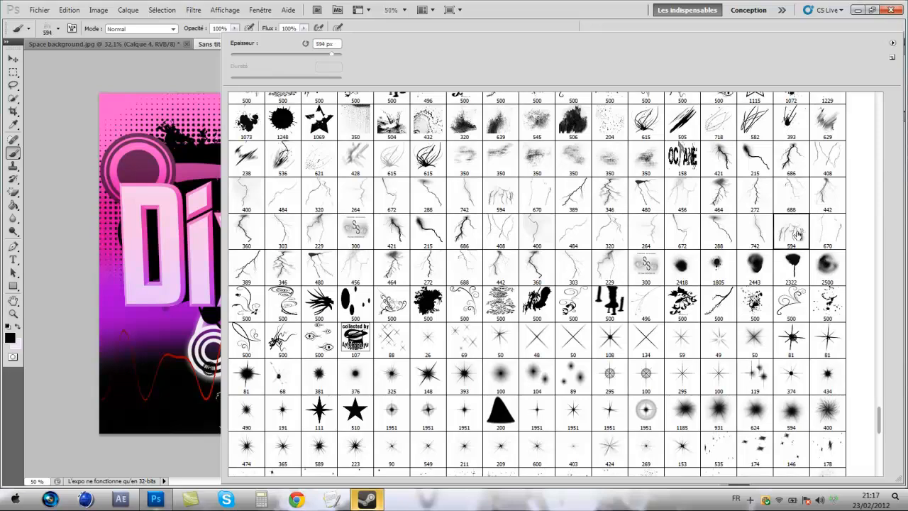
click(837, 167)
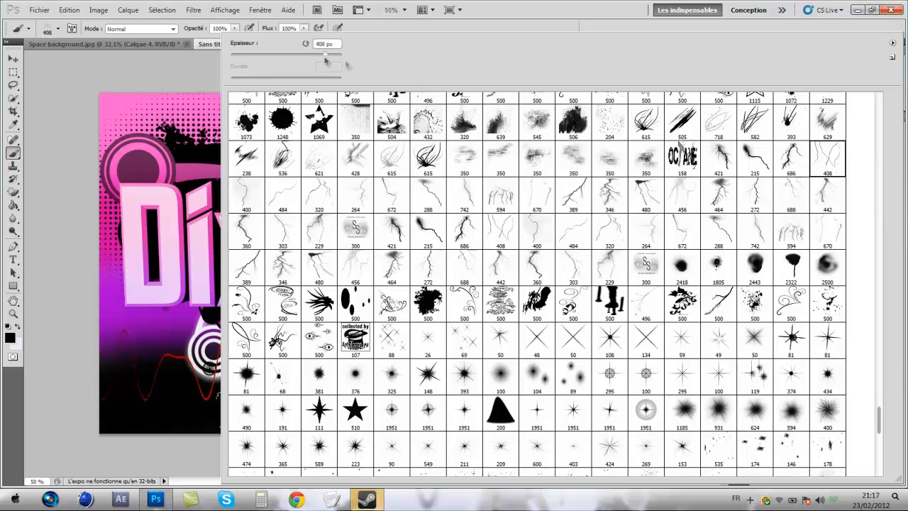
click(473, 30)
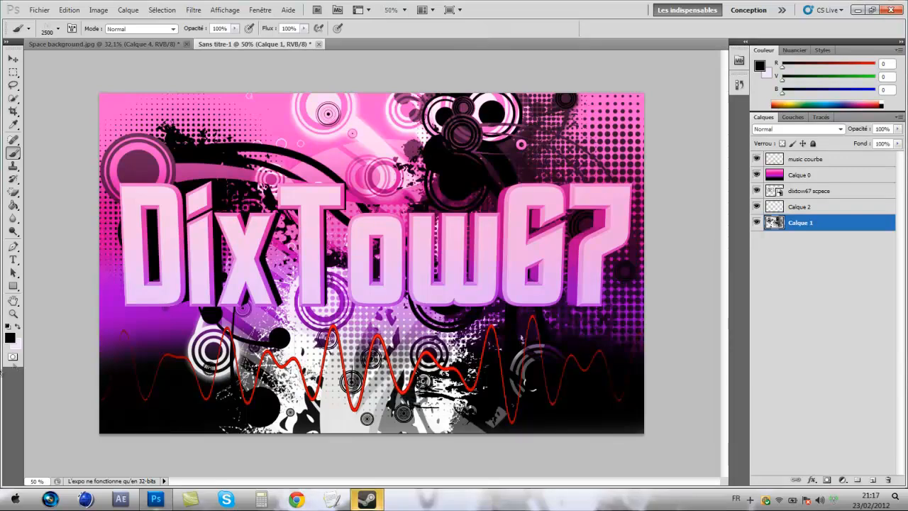
- Set the foreground colour to white (ffffff), stamp one lightning bolt pattern across the canvas, and compare the design with the desktop wallpaper
click(10, 339)
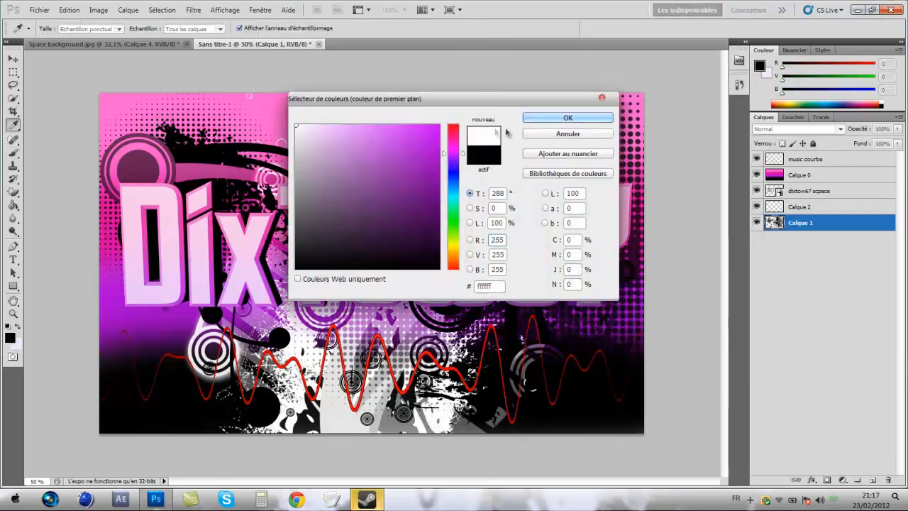
click(566, 121)
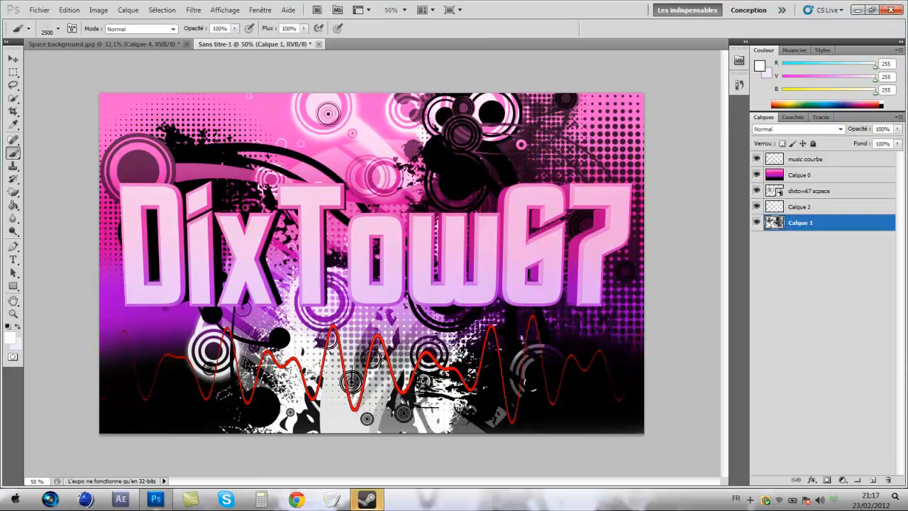
click(387, 273)
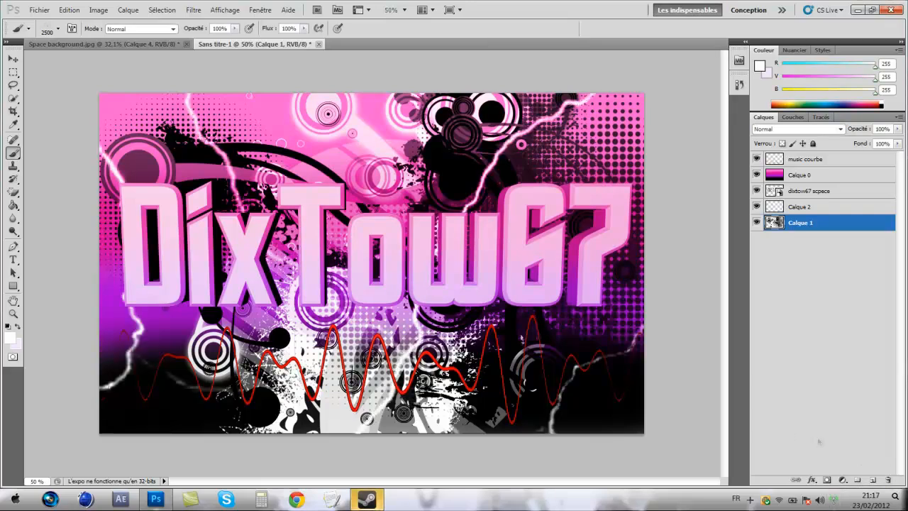
click(905, 500)
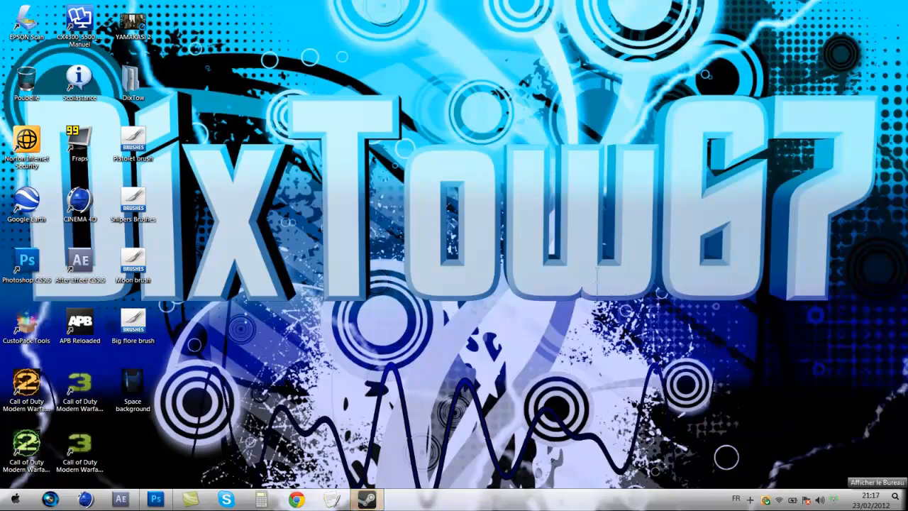
click(905, 500)
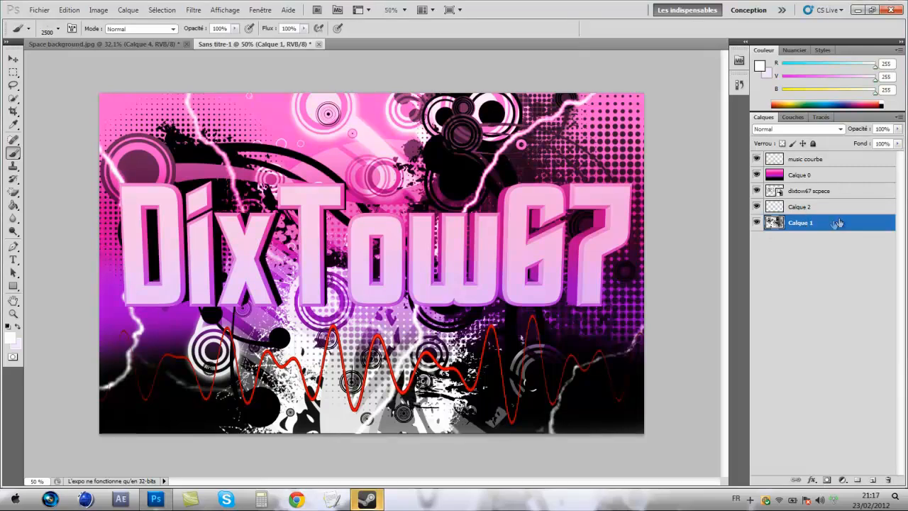
- Try an outer glow and an inner glow on layer Calque 1, and leave the layer style without applying either
double_click(772, 226)
drag(412, 98, 561, 82)
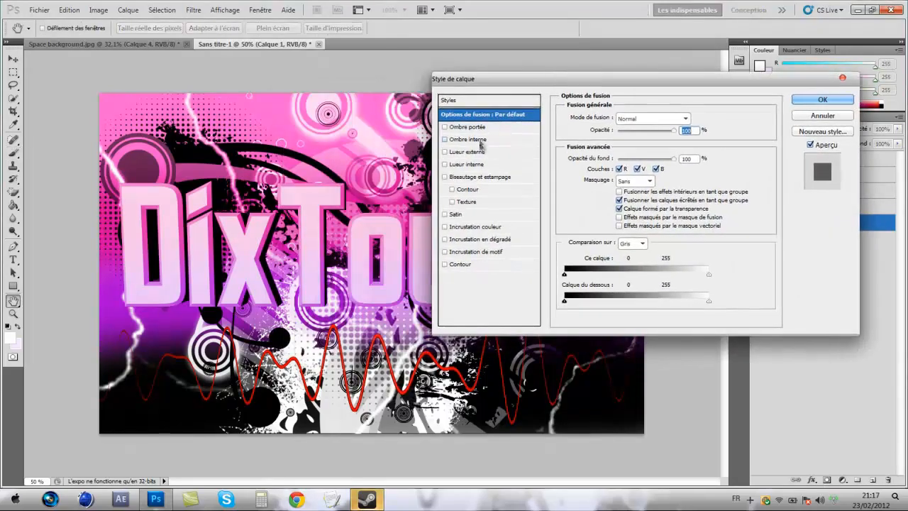
click(445, 152)
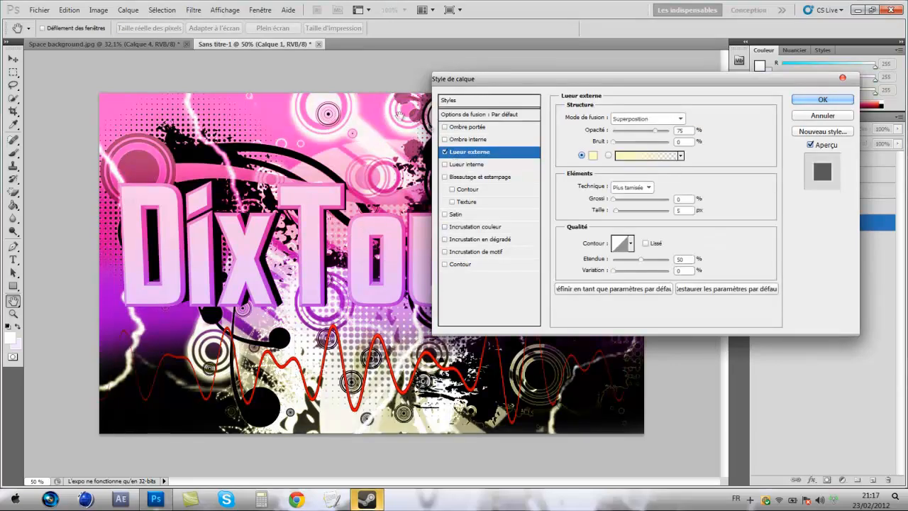
click(445, 152)
click(445, 165)
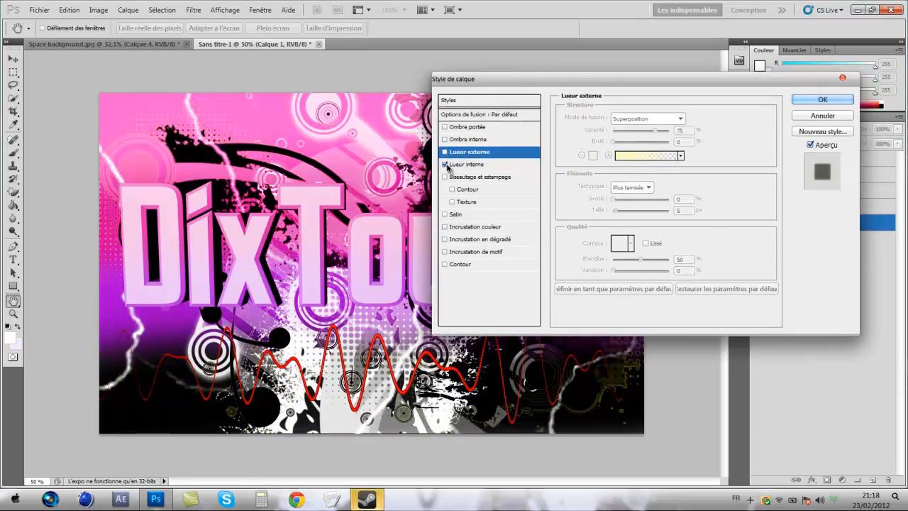
click(445, 165)
click(446, 164)
click(842, 80)
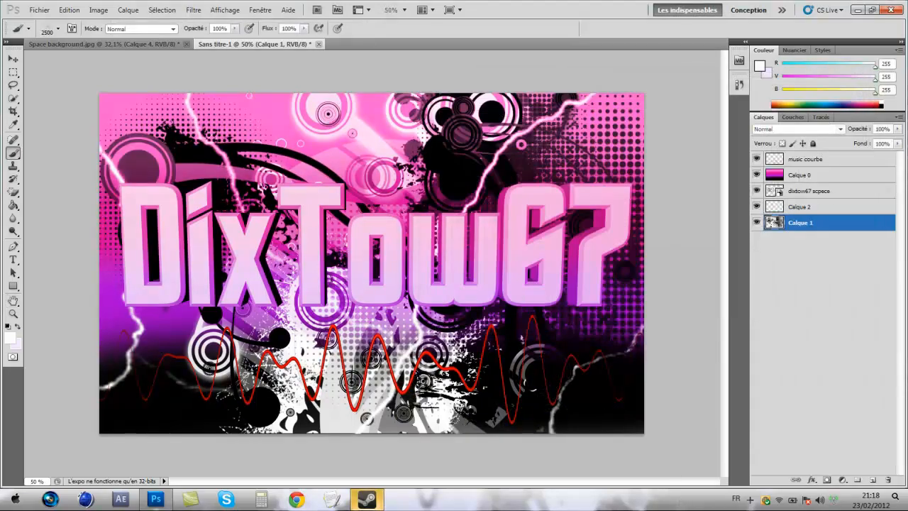
- Stamp the white lightning brush repeatedly across the middle of the canvas on Calque 1 to cover the background with bolts
click(386, 264)
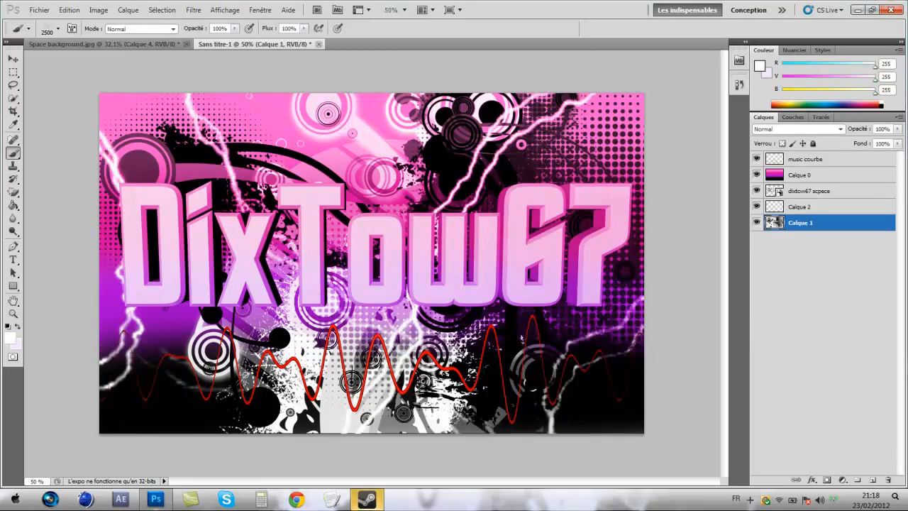
click(305, 259)
click(328, 264)
click(447, 256)
click(355, 273)
click(418, 266)
click(468, 264)
click(397, 264)
click(426, 262)
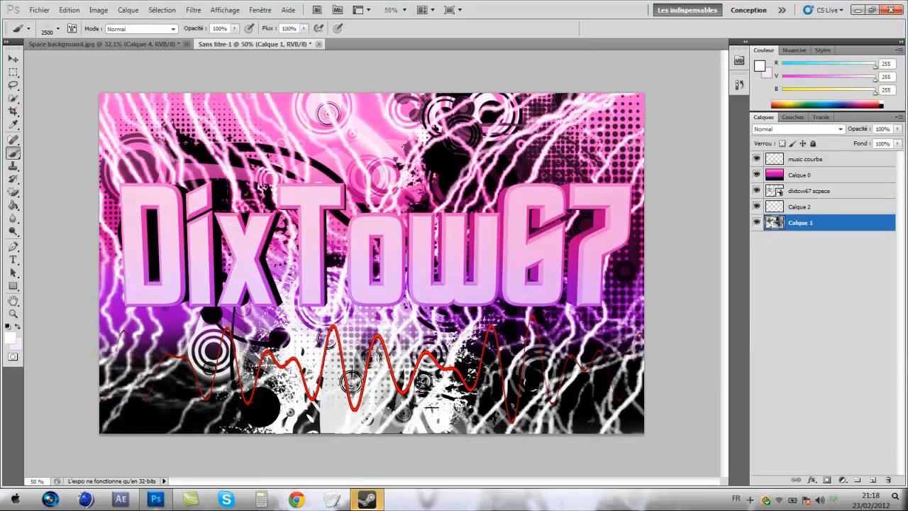
click(369, 266)
click(411, 270)
click(440, 259)
click(397, 270)
click(376, 262)
click(426, 266)
click(412, 264)
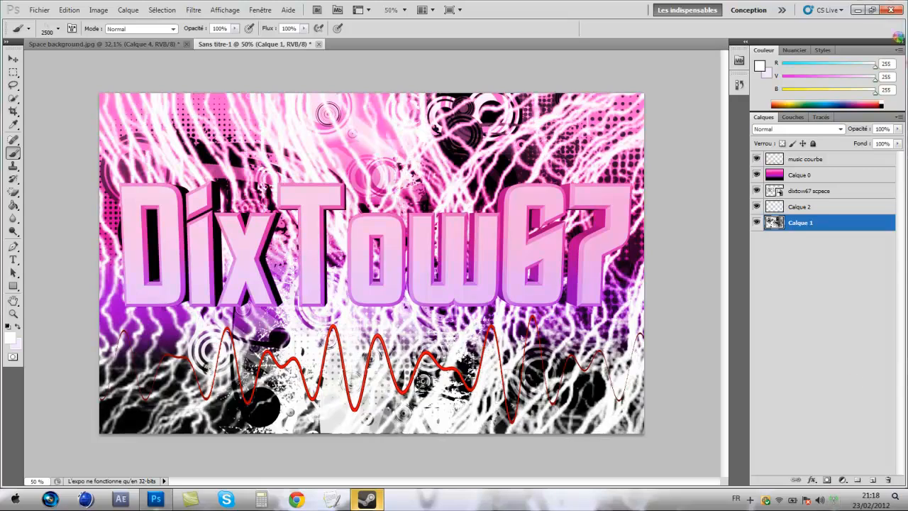
click(426, 263)
click(397, 266)
click(383, 263)
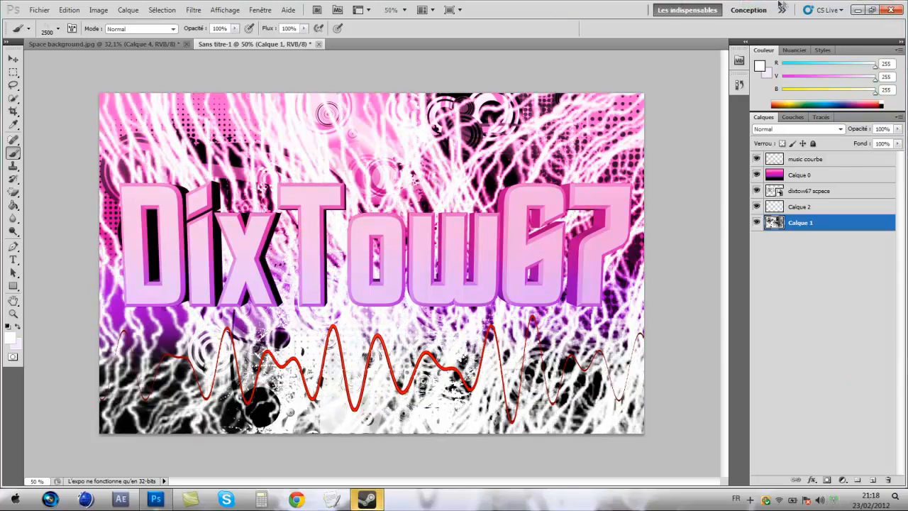
- Minimize the image editor, switch to the YouTube channel in Chrome, and open the channel's Vidéos page
mouse_move(782, 4)
click(850, 30)
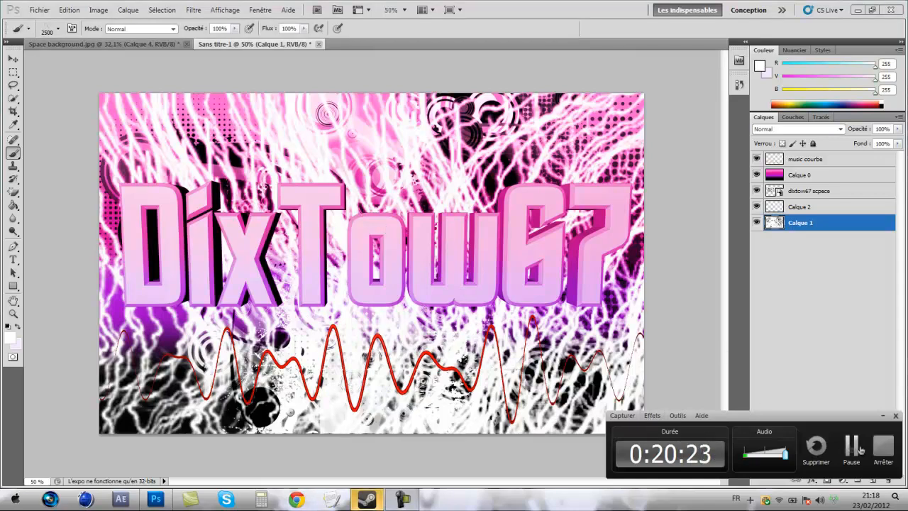
click(858, 9)
mouse_move(785, 30)
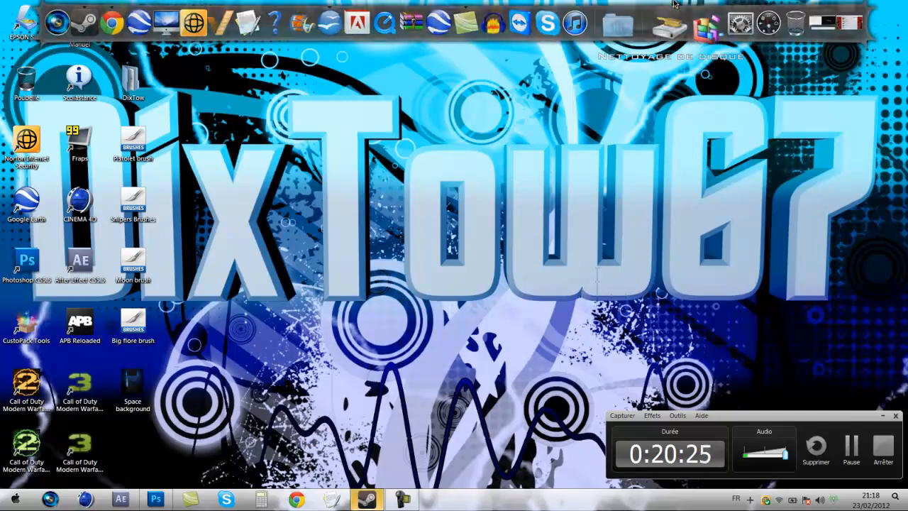
click(837, 31)
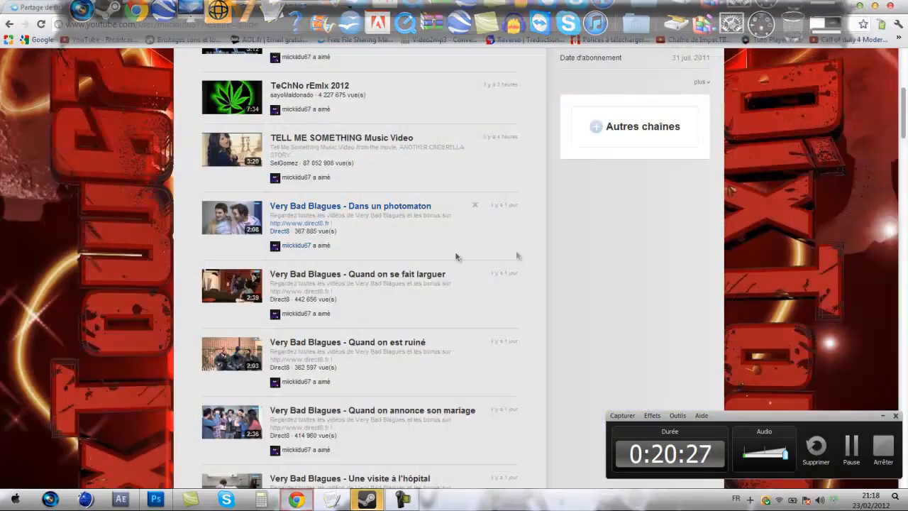
scroll(438, 207, up, 4)
click(234, 146)
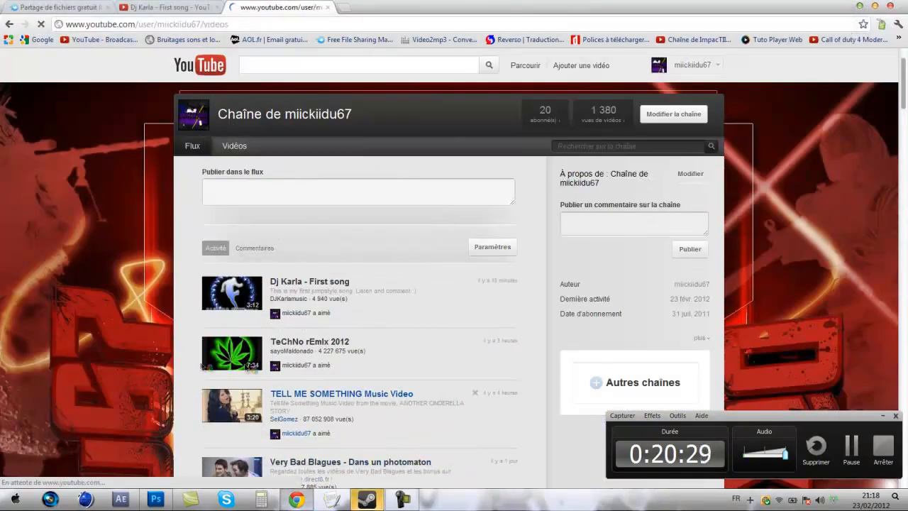
- Look through the channel's uploaded videos and return to the start of the Vidéos page
scroll(212, 259, down, 12)
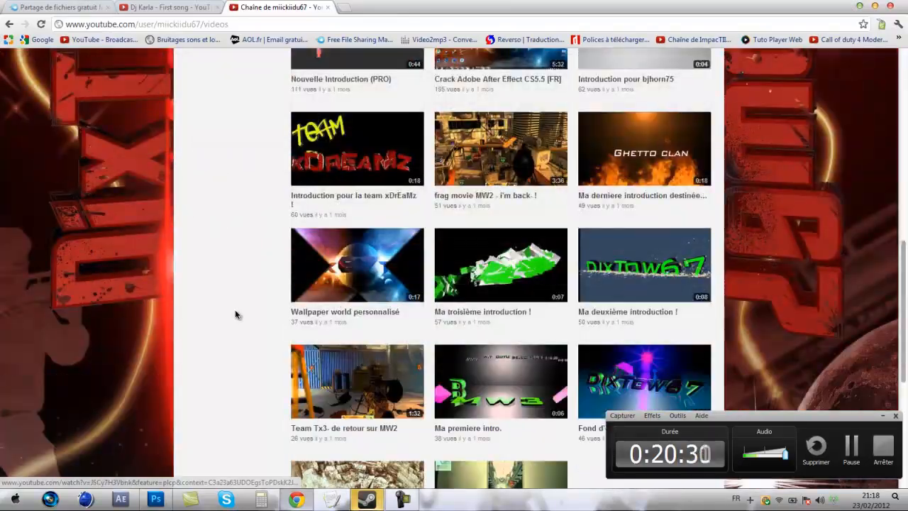
scroll(236, 304, up, 10)
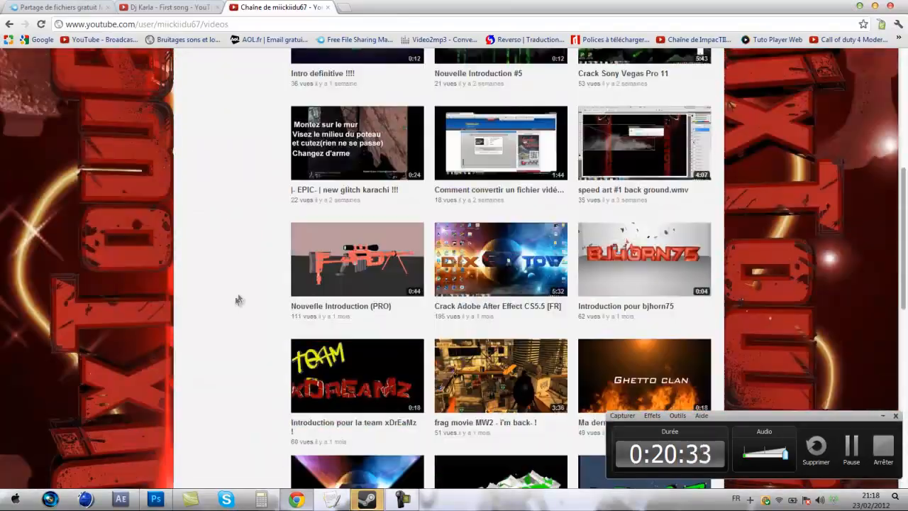
scroll(238, 291, up, 3)
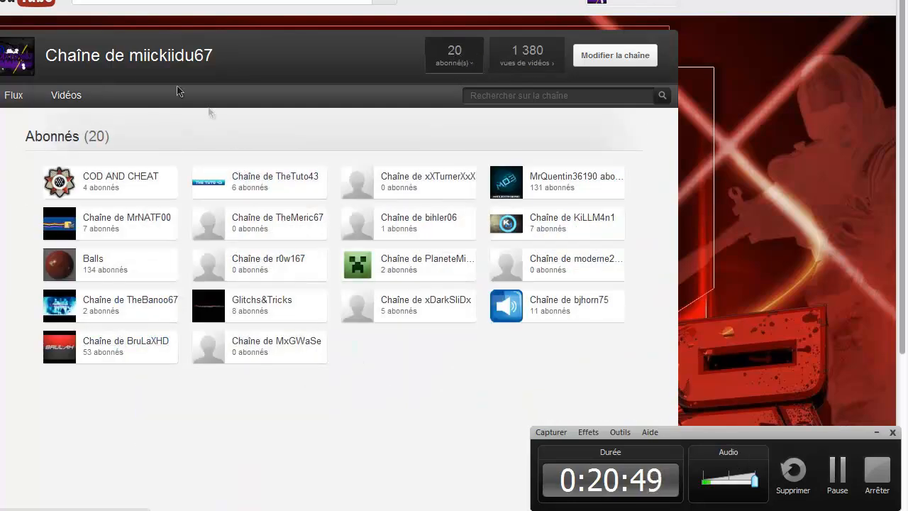
click(66, 100)
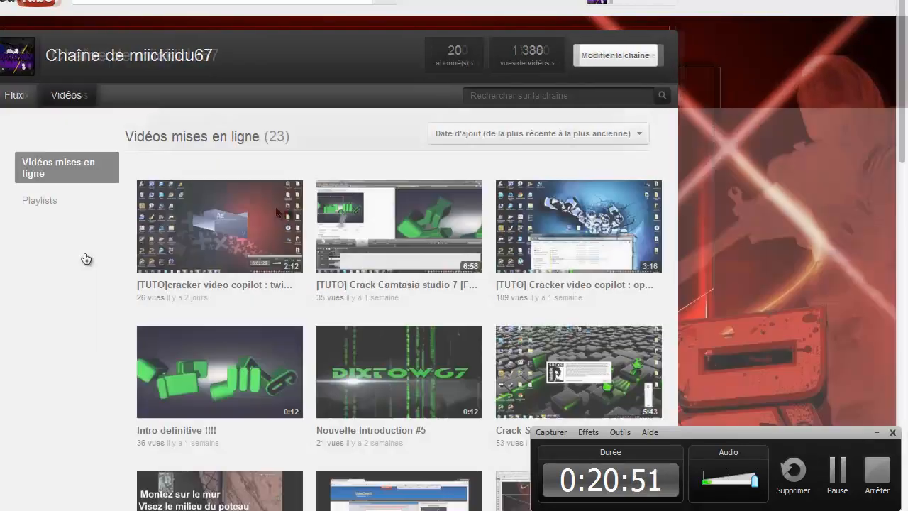